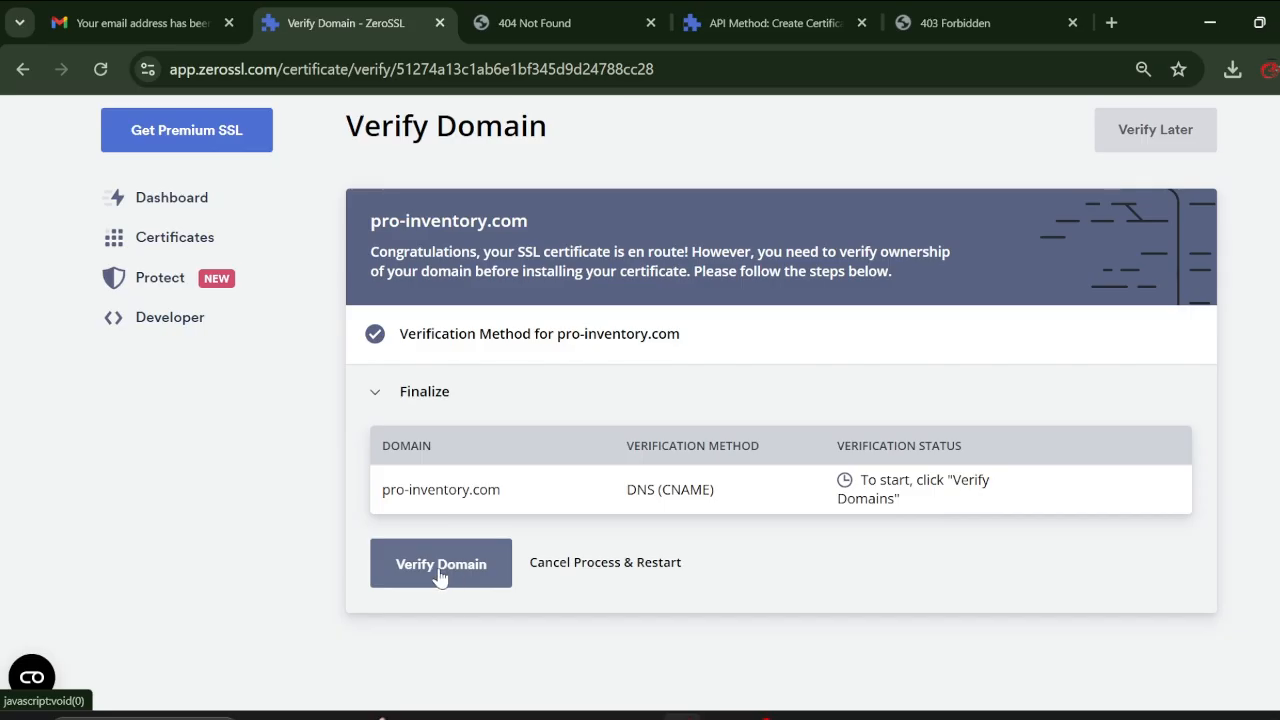
# Start verification of the pro-inventory.com domain with the DNS (CNAME) method.
pyautogui.click(440, 568)
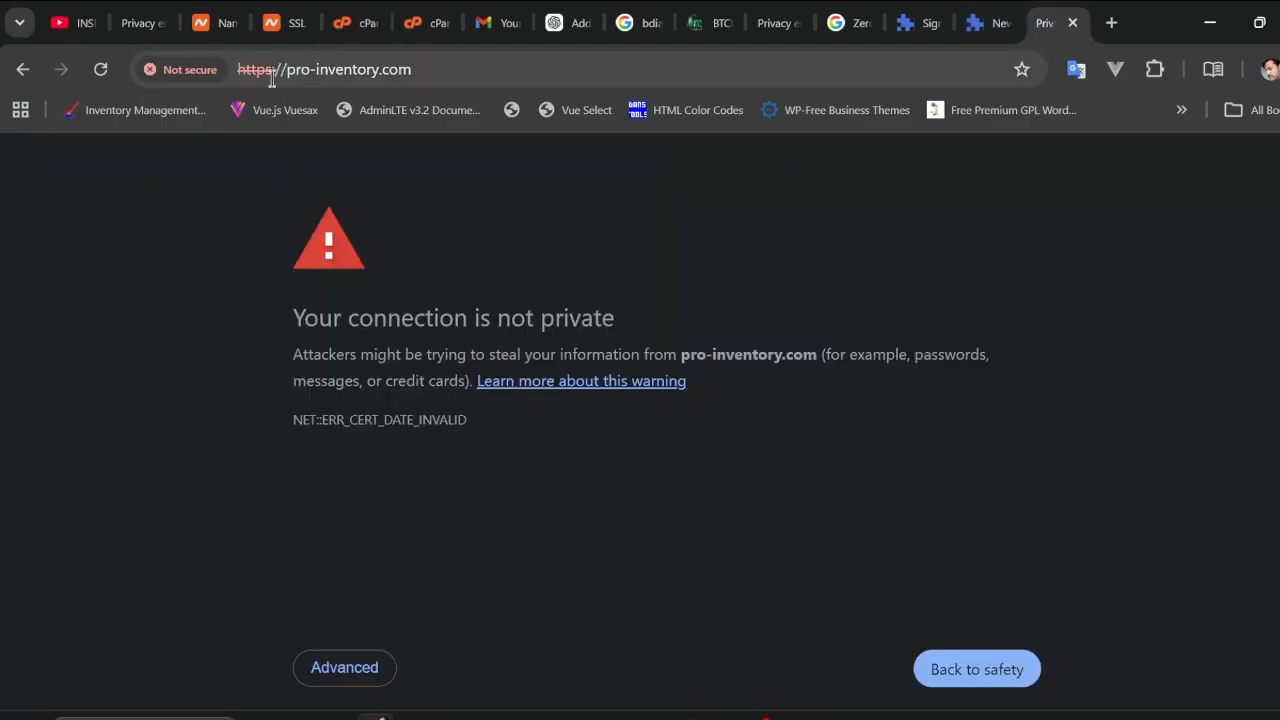
# Reload pro-inventory.com to check whether the site opens over a secure connection.
pyautogui.click(100, 70)
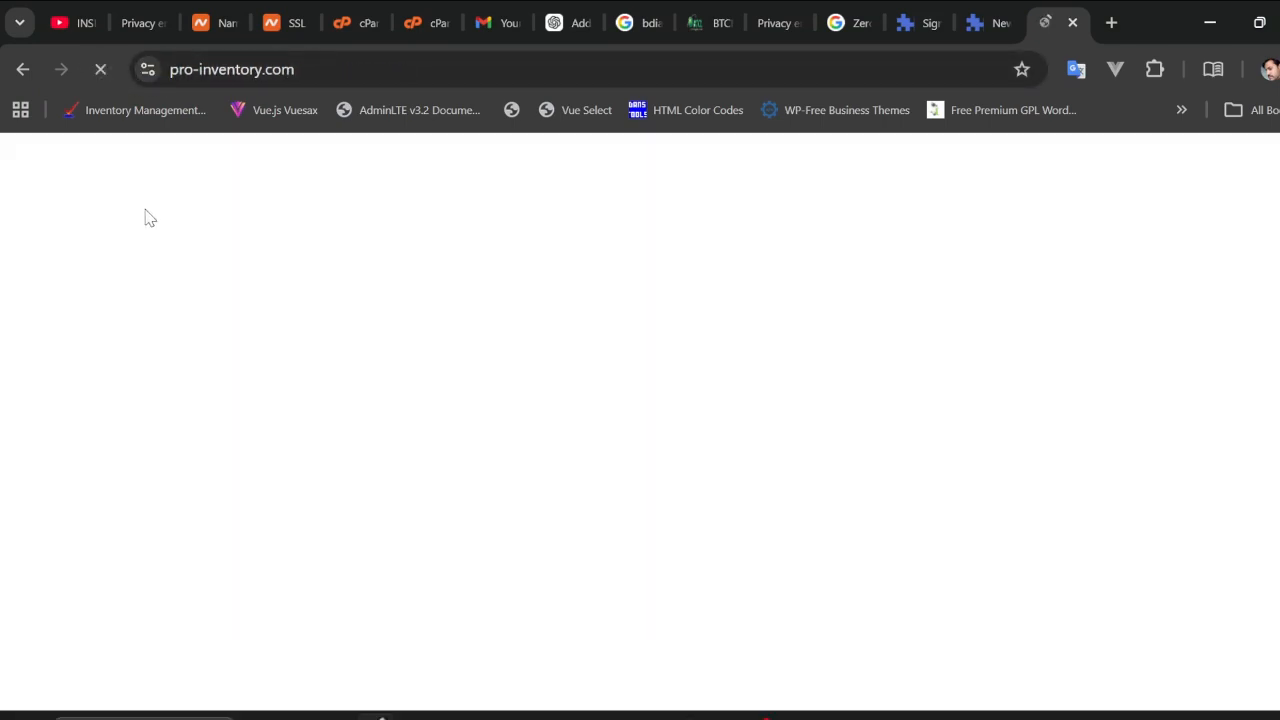
pyautogui.click(267, 77)
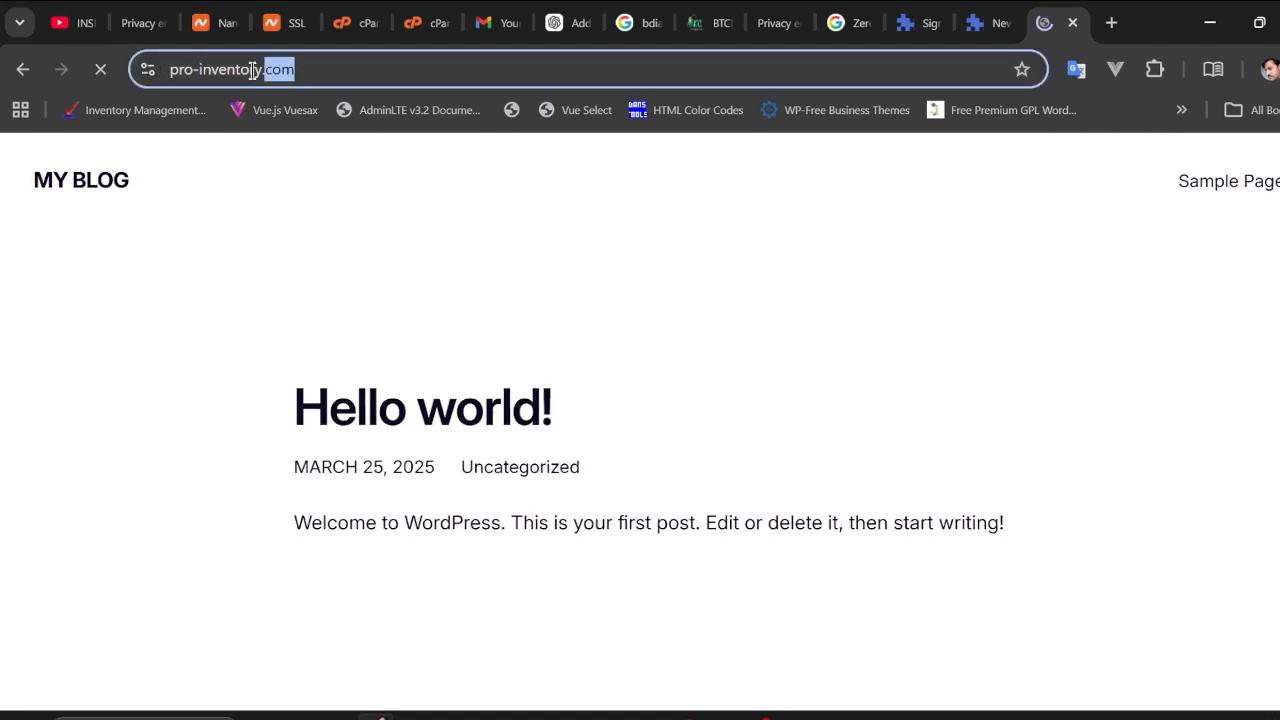
pyautogui.press('Return')
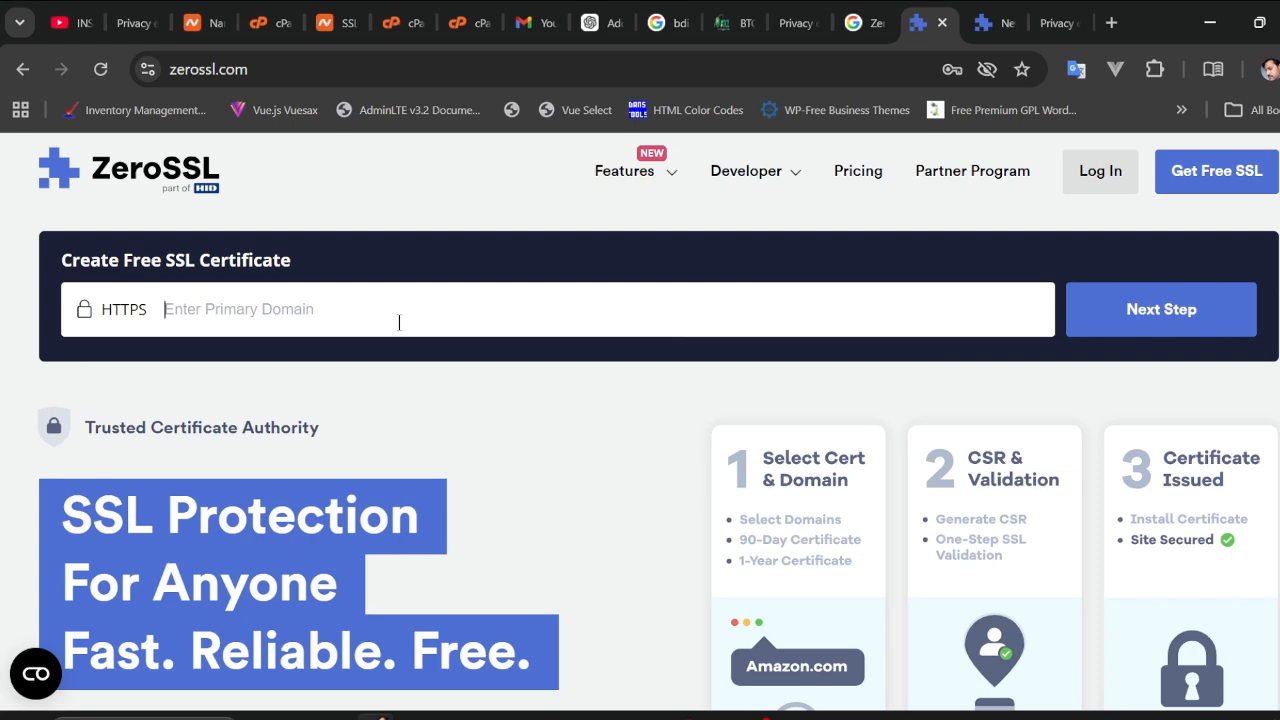
# View the ZeroSSL pricing plans and start the sign-up for the Free plan.
pyautogui.scroll(-3, 399, 322)
pyautogui.scroll(3, 562, 415)
pyautogui.click(853, 178)
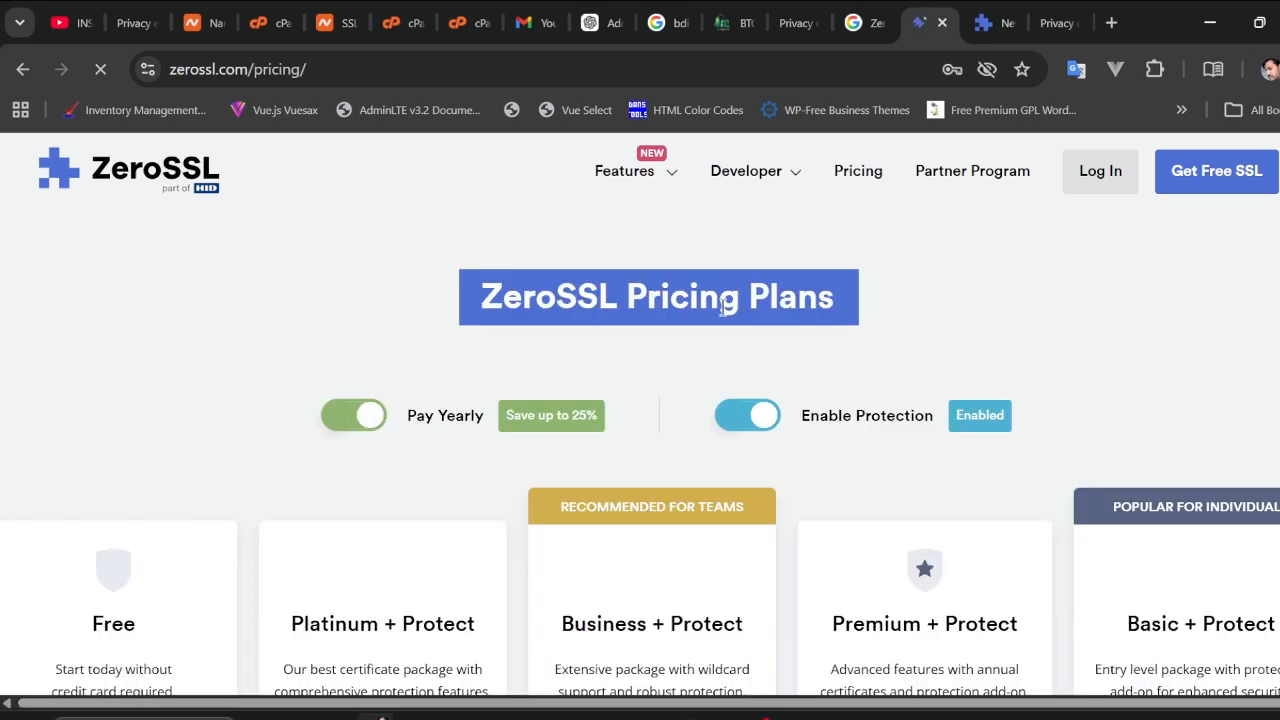
pyautogui.scroll(-3, 283, 535)
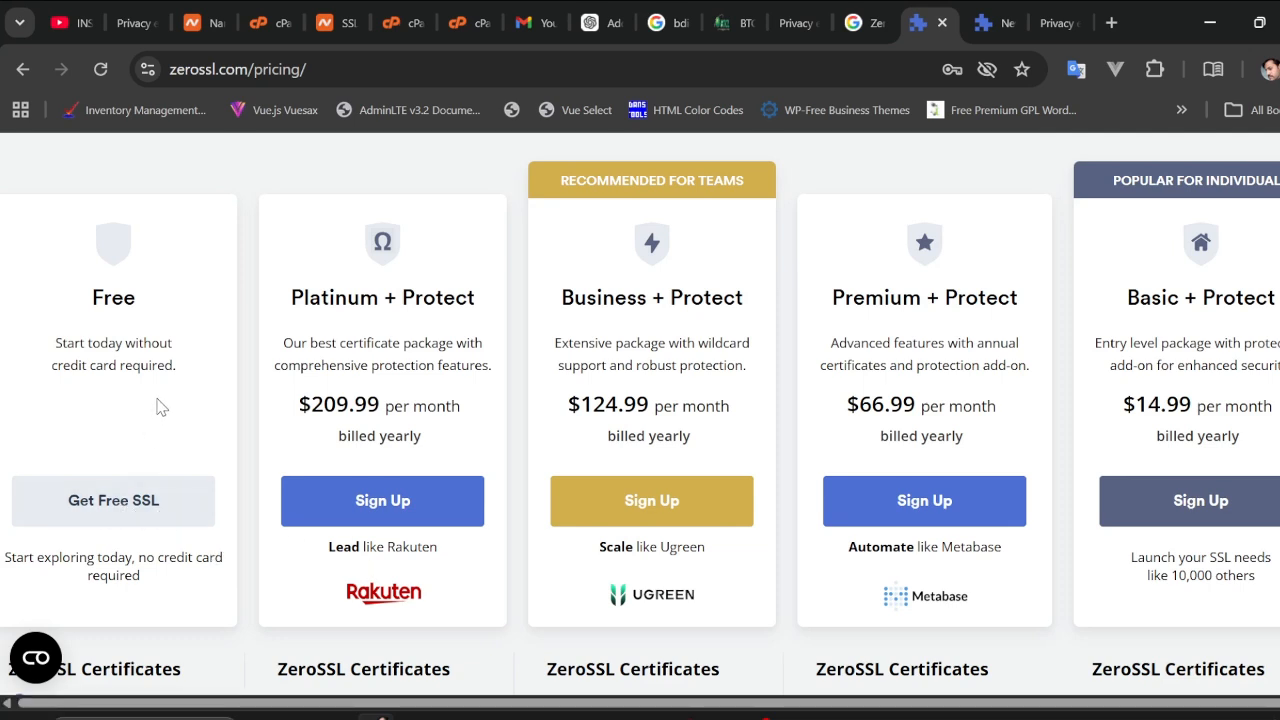
pyautogui.click(135, 510)
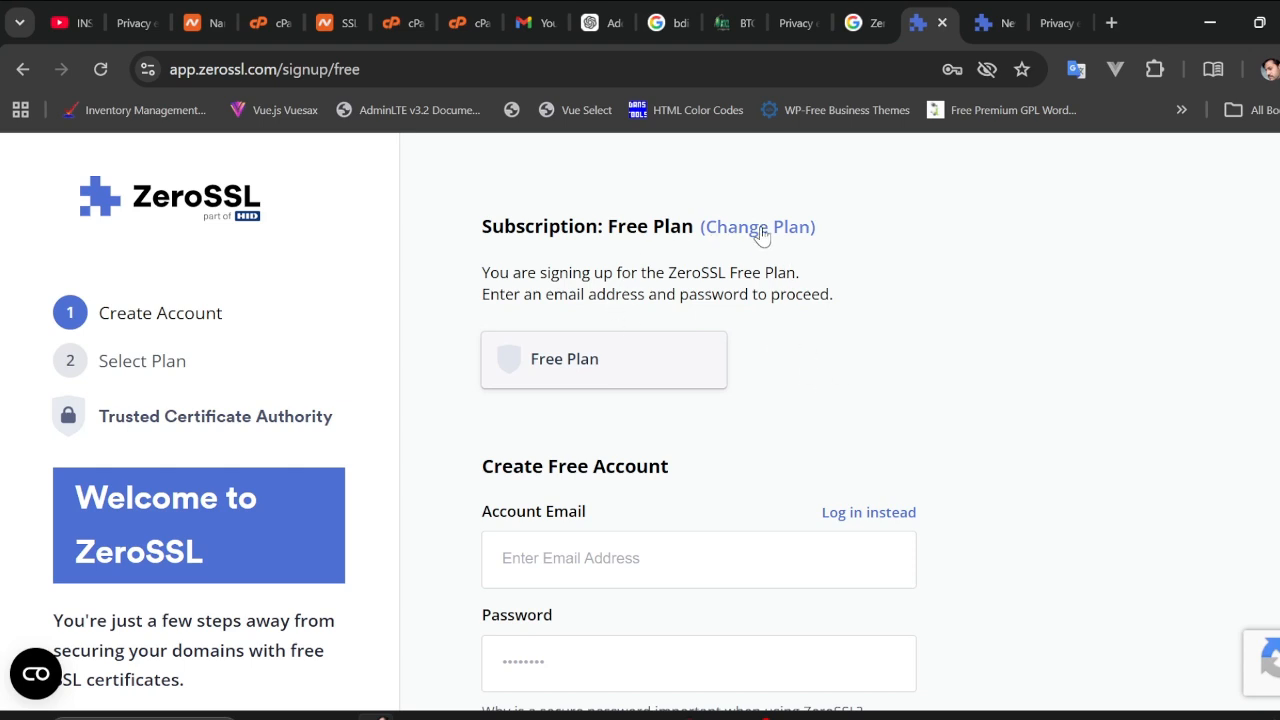
# Examine the account email and password fields of the free account sign-up form.
pyautogui.scroll(-1, 608, 546)
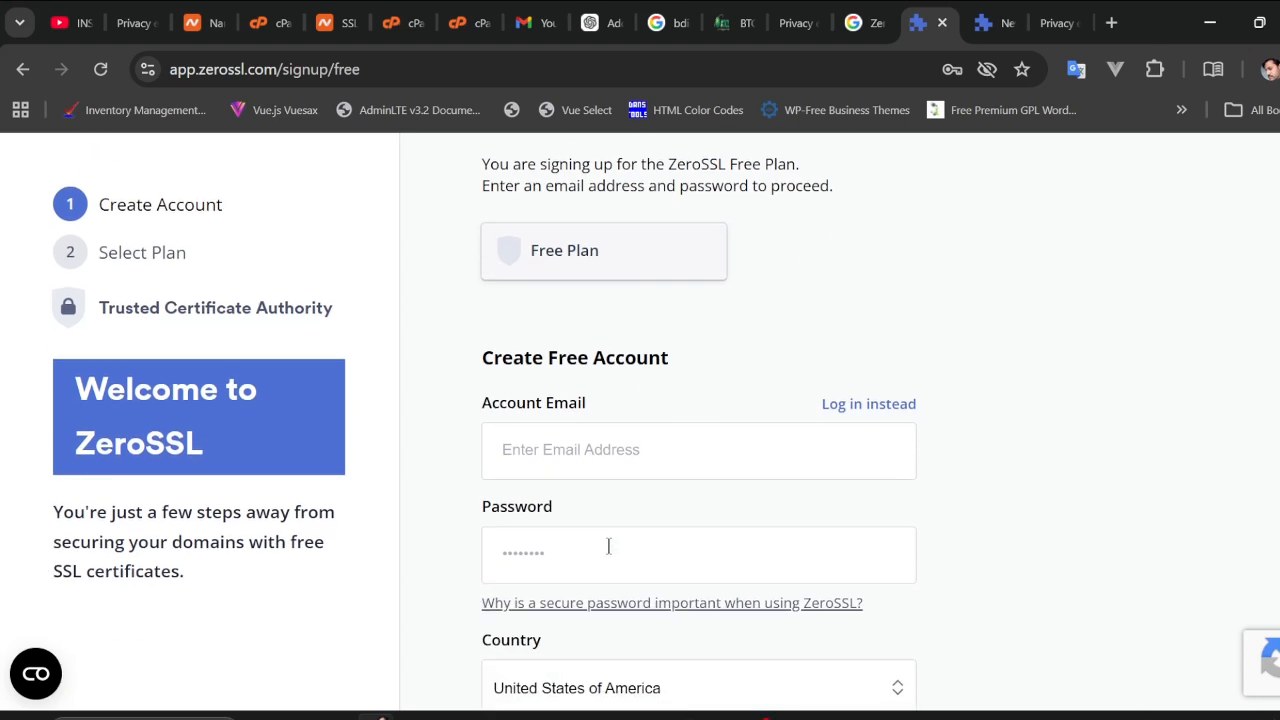
pyautogui.click(642, 455)
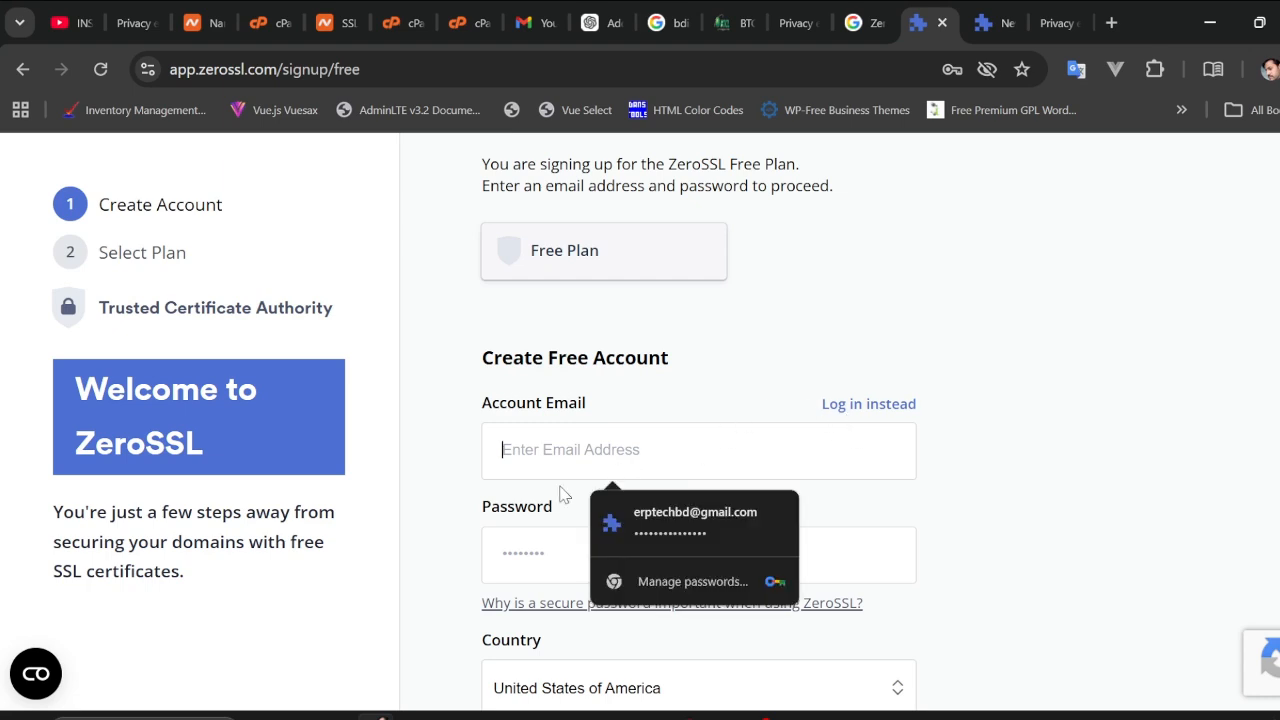
pyautogui.click(530, 540)
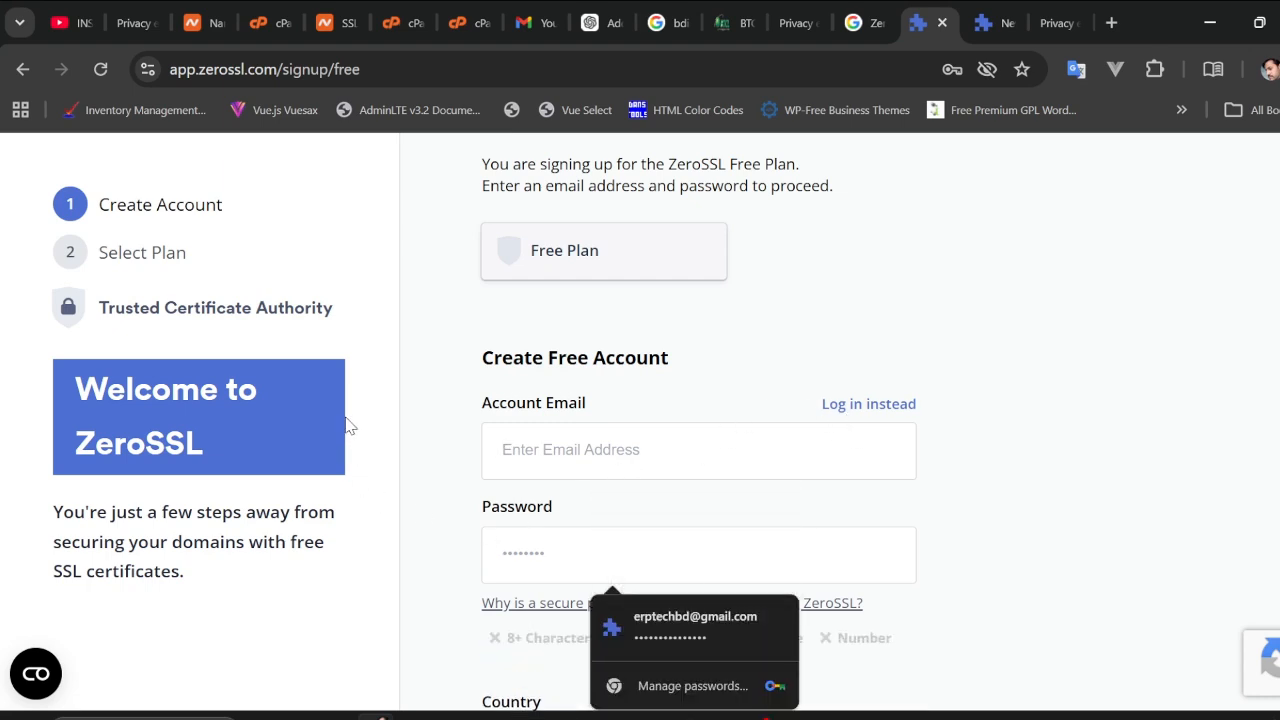
pyautogui.scroll(1, 329, 423)
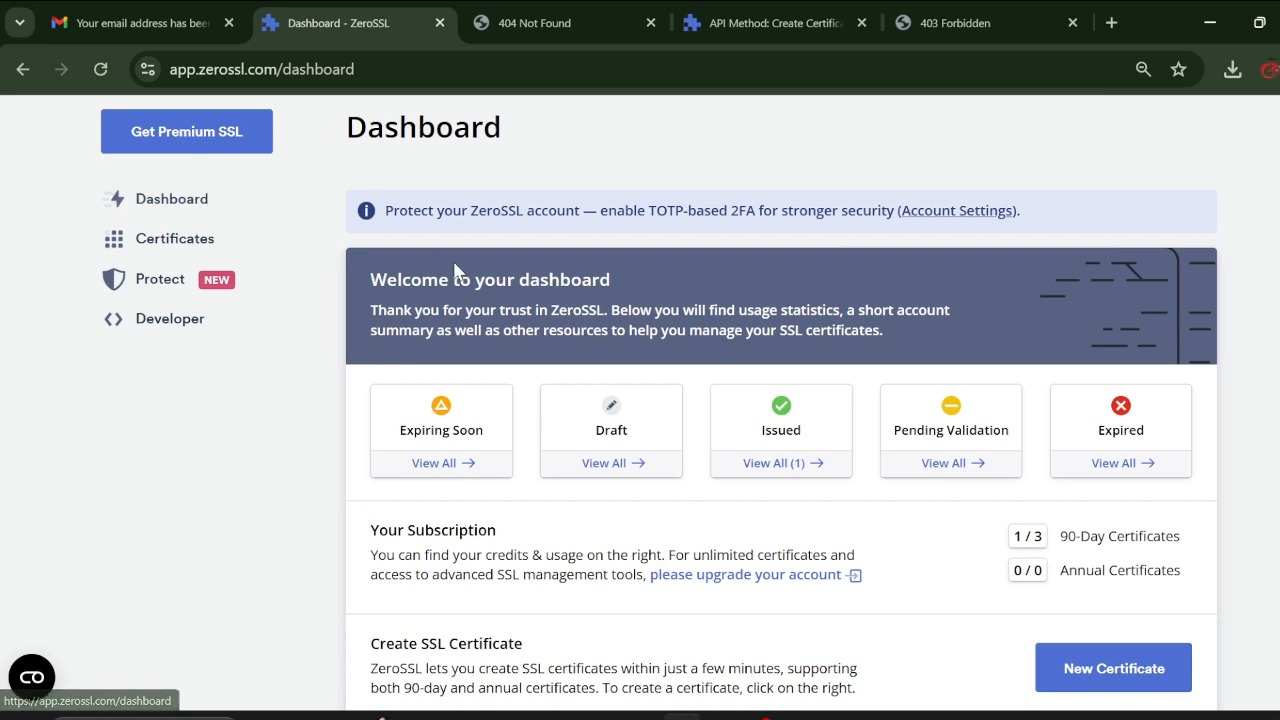
# Start a new SSL certificate from the dashboard and enter pro-inventory.com as its domain.
pyautogui.scroll(-1, 500, 300)
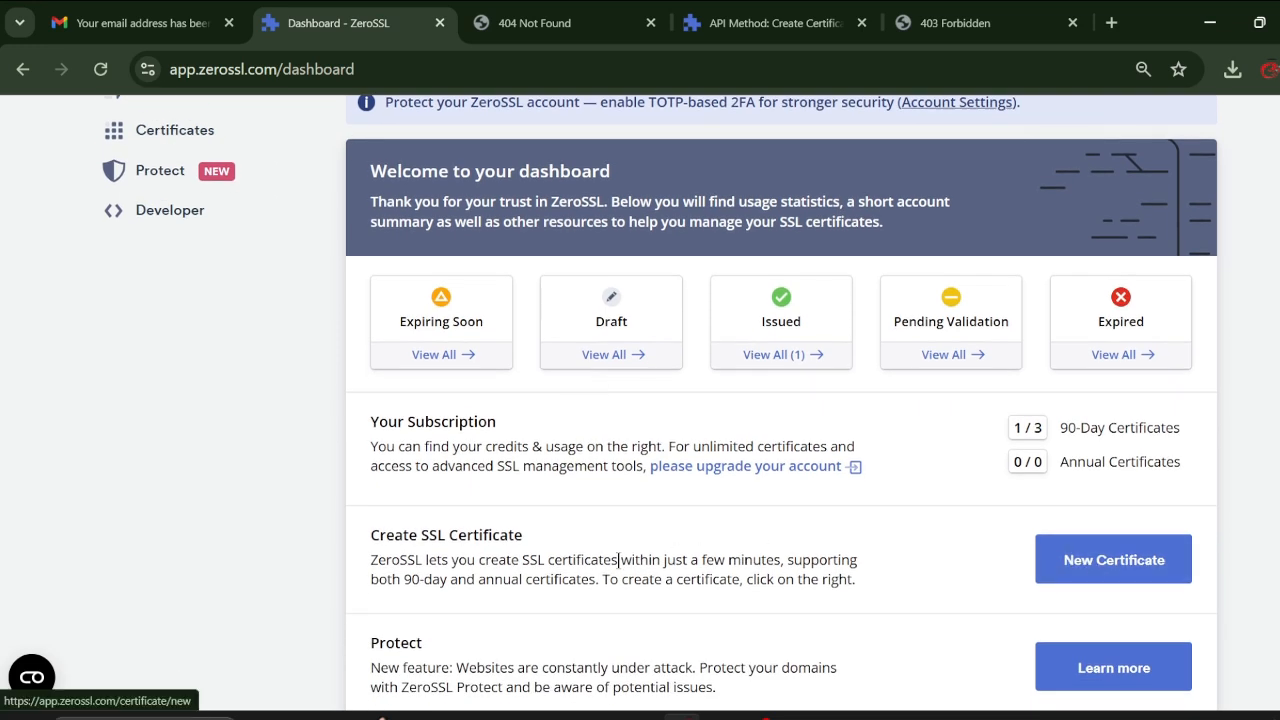
pyautogui.click(1108, 578)
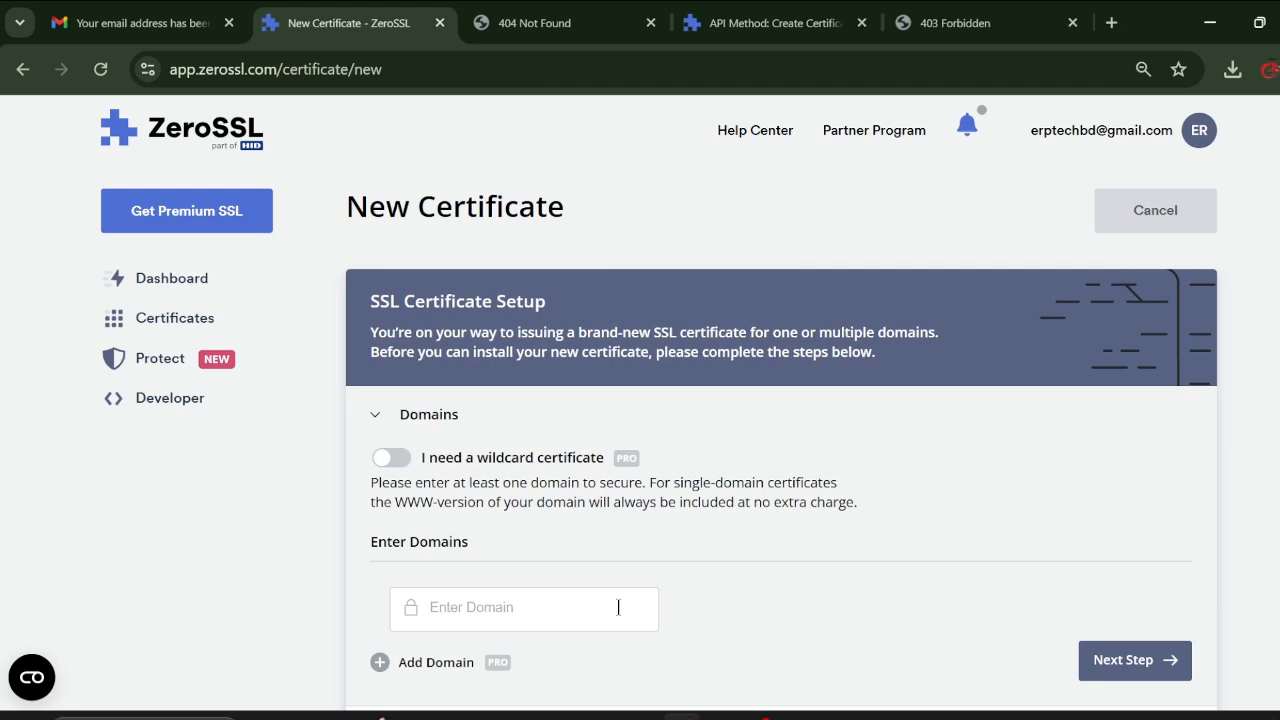
pyautogui.click(509, 610)
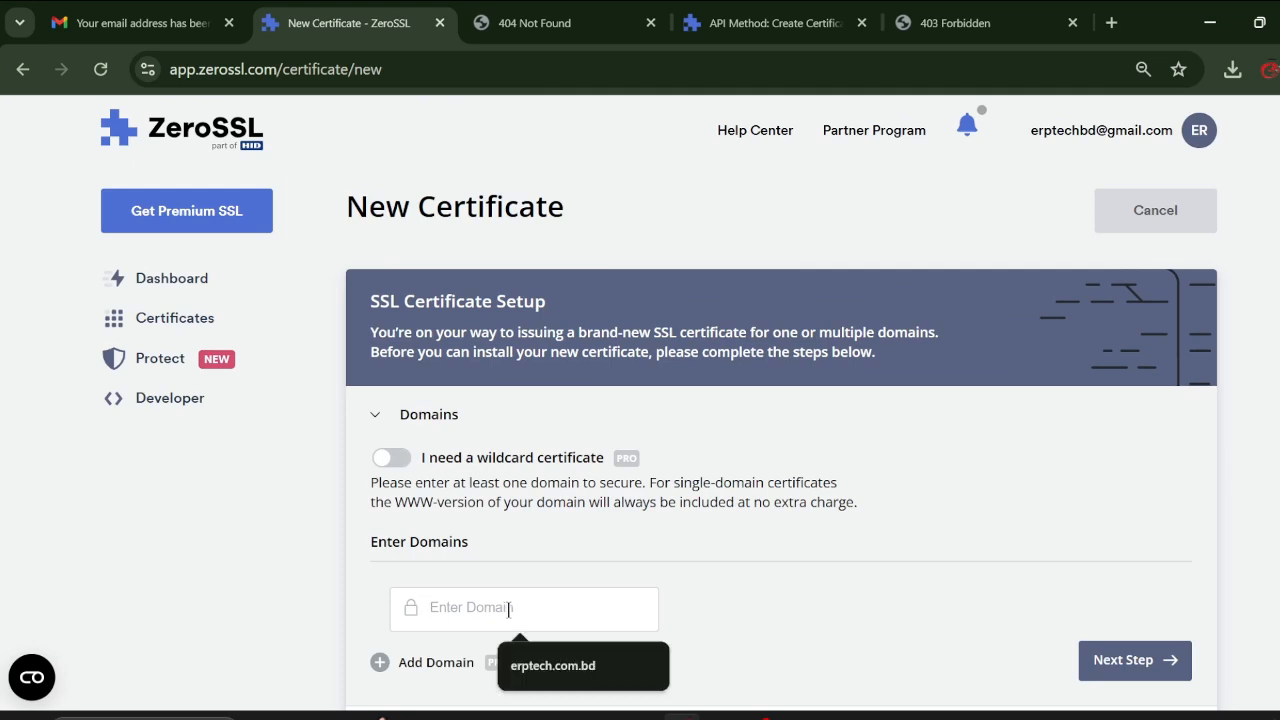
pyautogui.write('pro-inven')
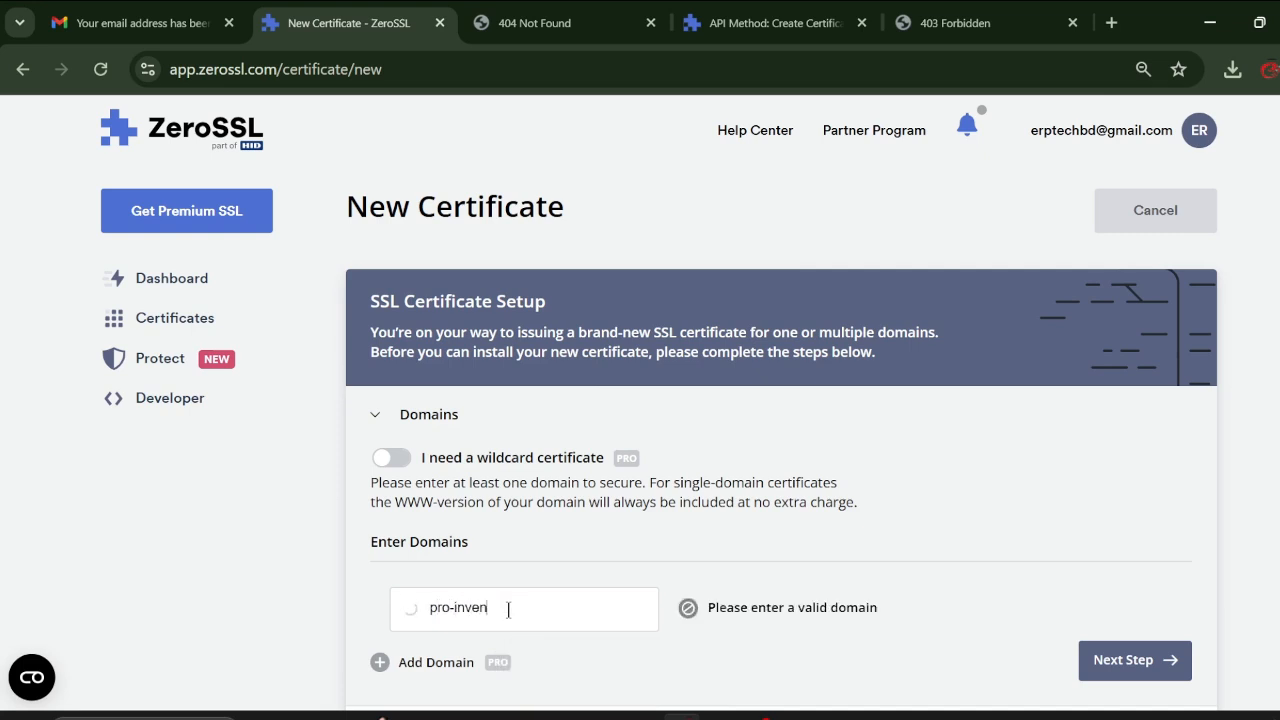
pyautogui.write('tory.com')
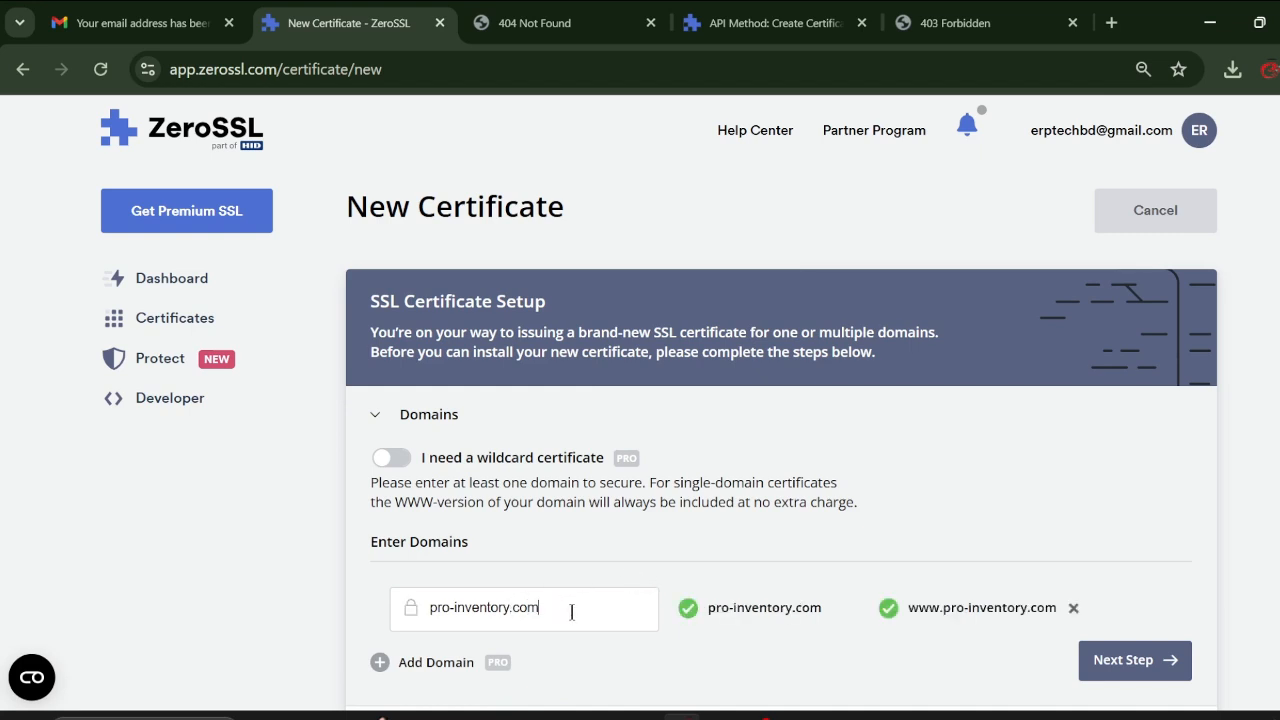
pyautogui.moveTo(571, 612); pyautogui.dragTo(431, 612)
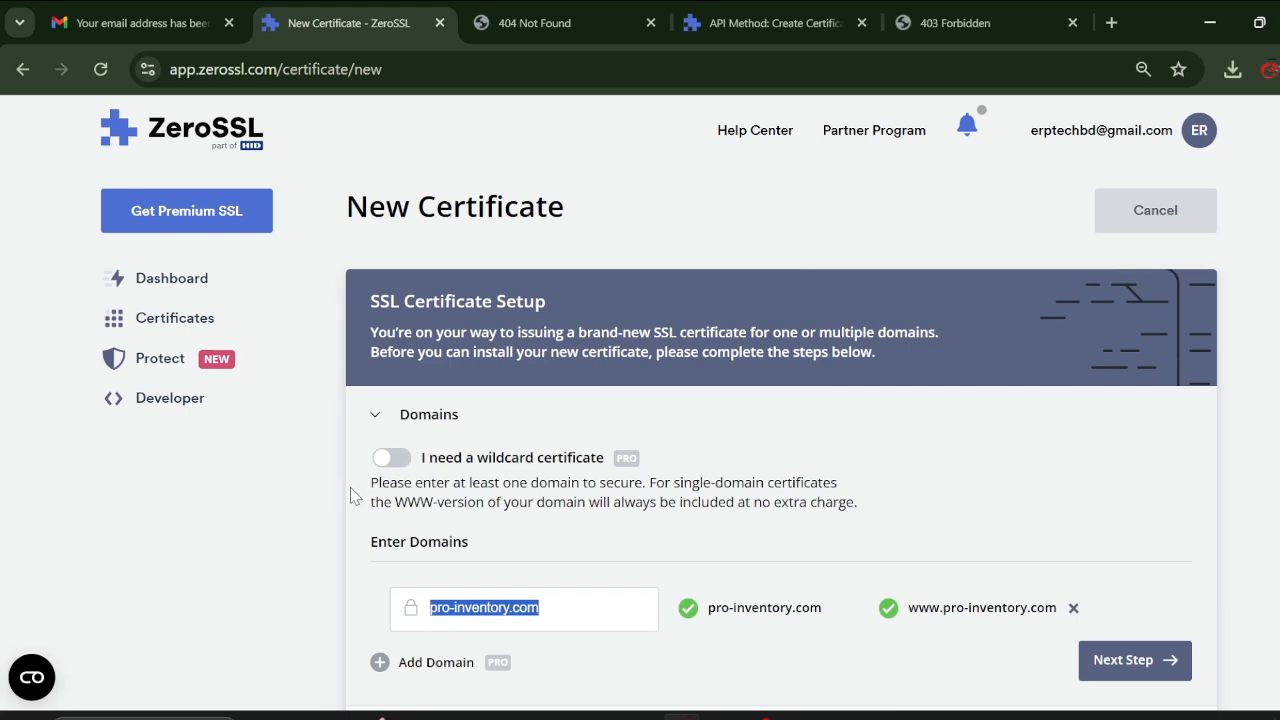
pyautogui.scroll(-3, 350, 487)
pyautogui.scroll(3, 434, 426)
pyautogui.scroll(-2, 540, 470)
pyautogui.click(570, 396)
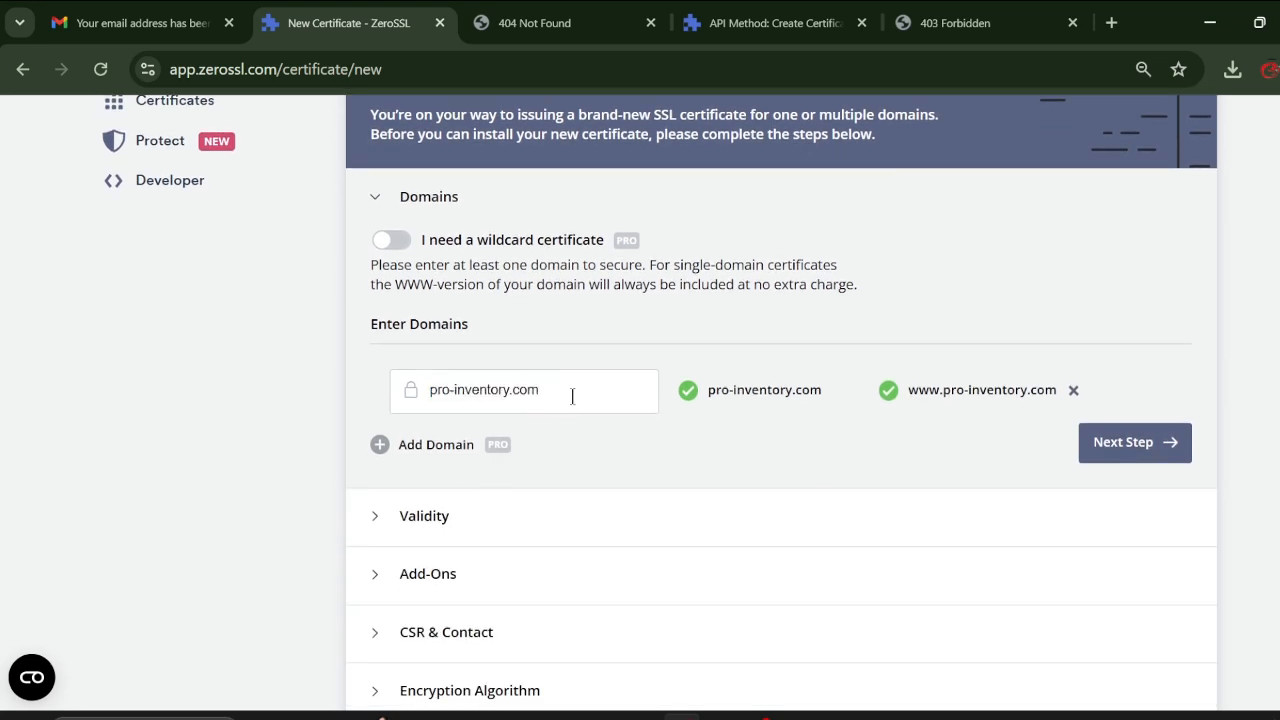
pyautogui.scroll(1, 520, 436)
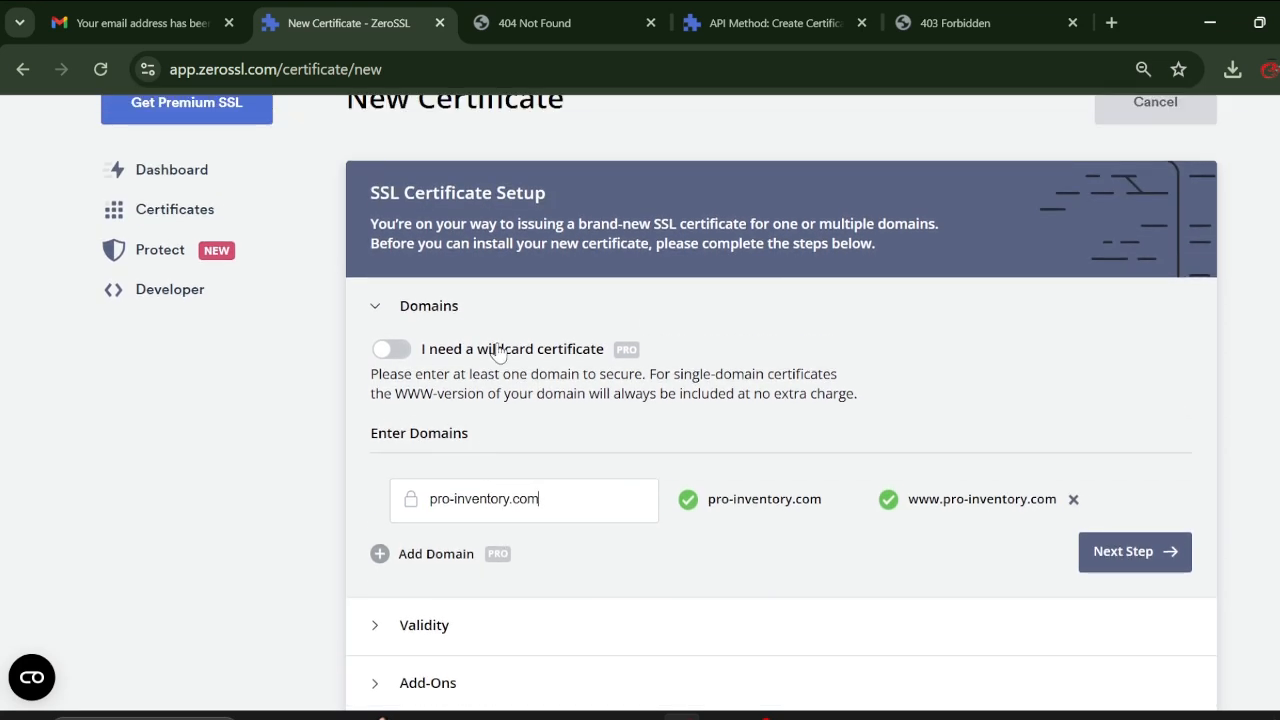
# Accept the entered domain and set the certificate's validity to 90-Day Certificate.
pyautogui.click(1126, 556)
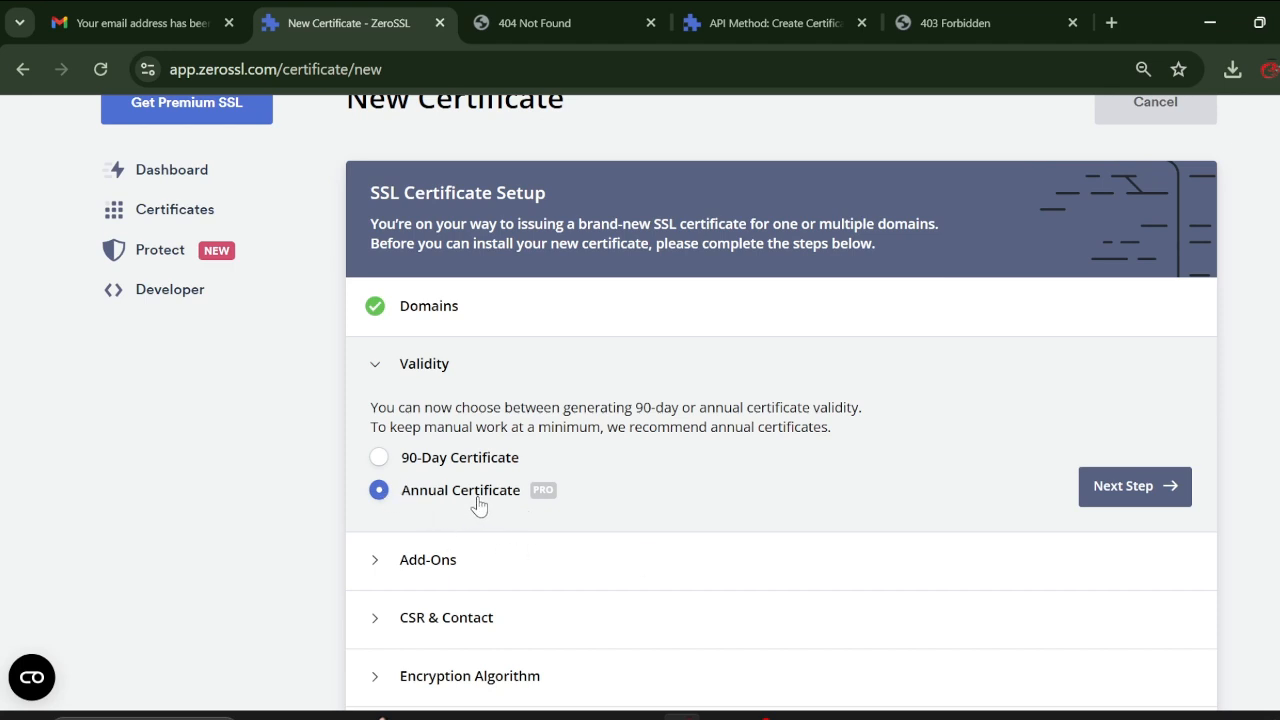
pyautogui.click(379, 462)
pyautogui.click(1135, 486)
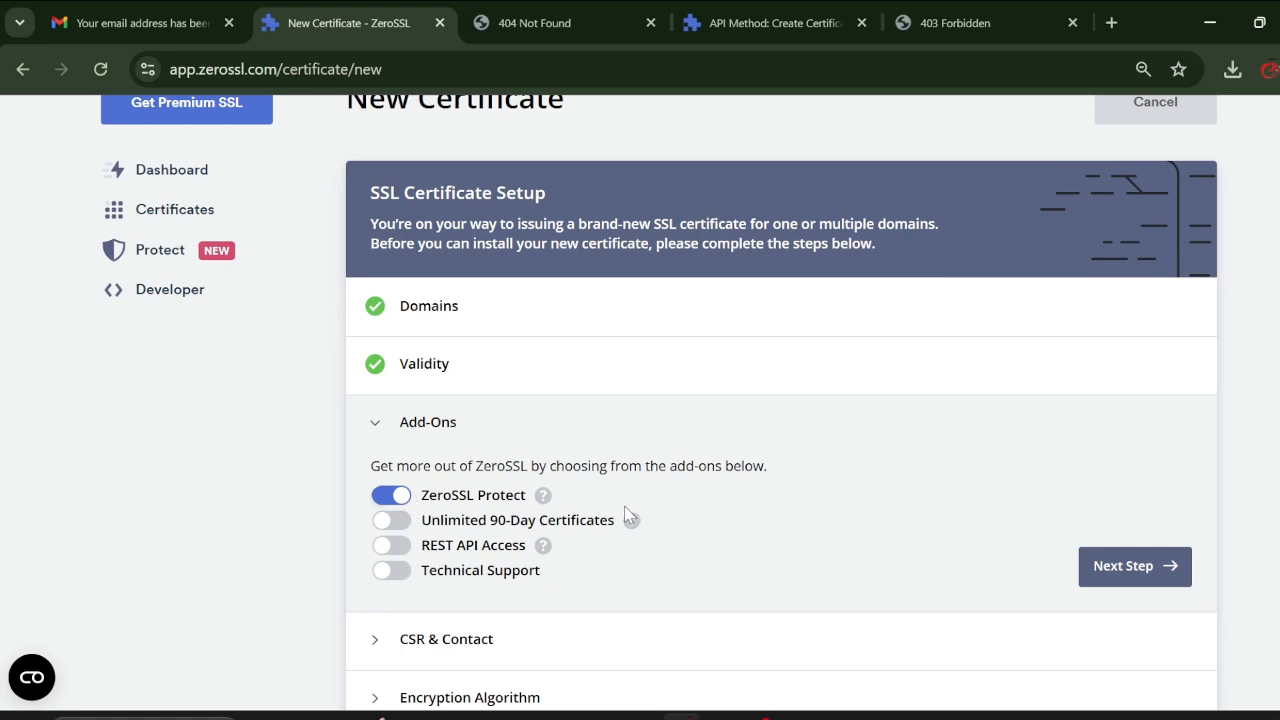
# Disable the ZeroSSL Protect add-on and continue with no add-ons selected.
pyautogui.click(385, 500)
pyautogui.scroll(-2, 385, 503)
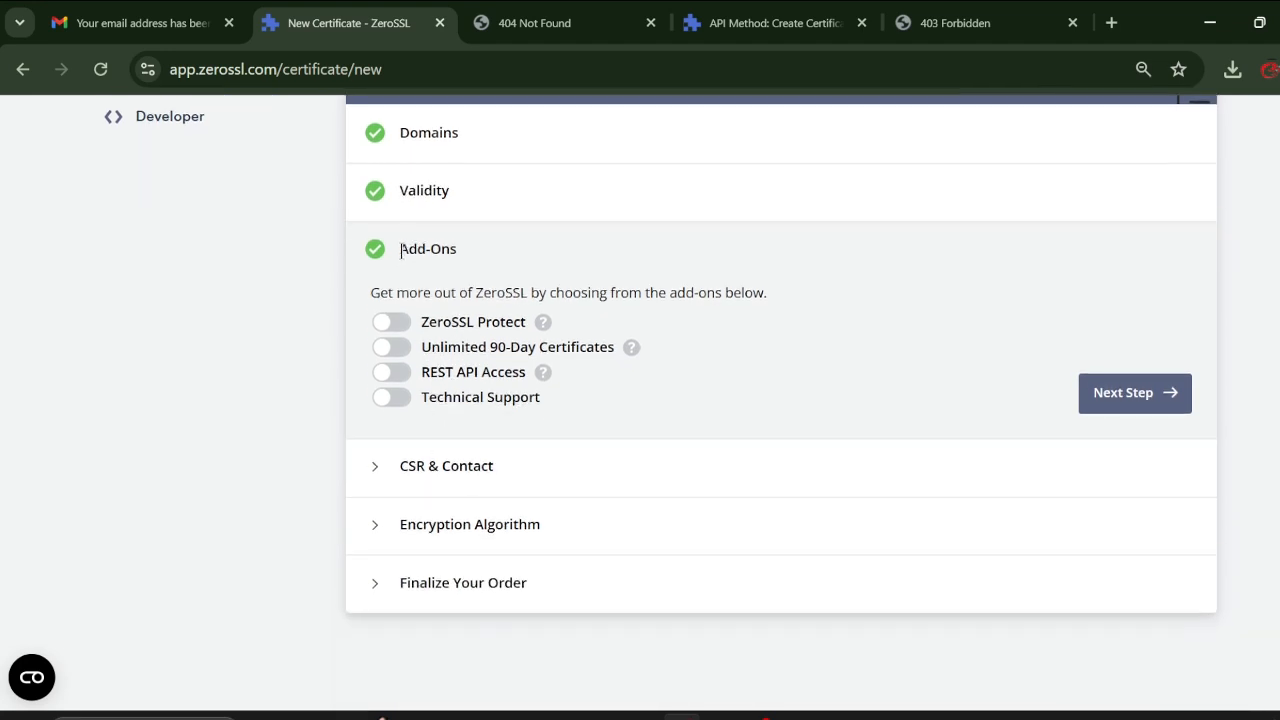
pyautogui.moveTo(401, 250); pyautogui.dragTo(465, 257)
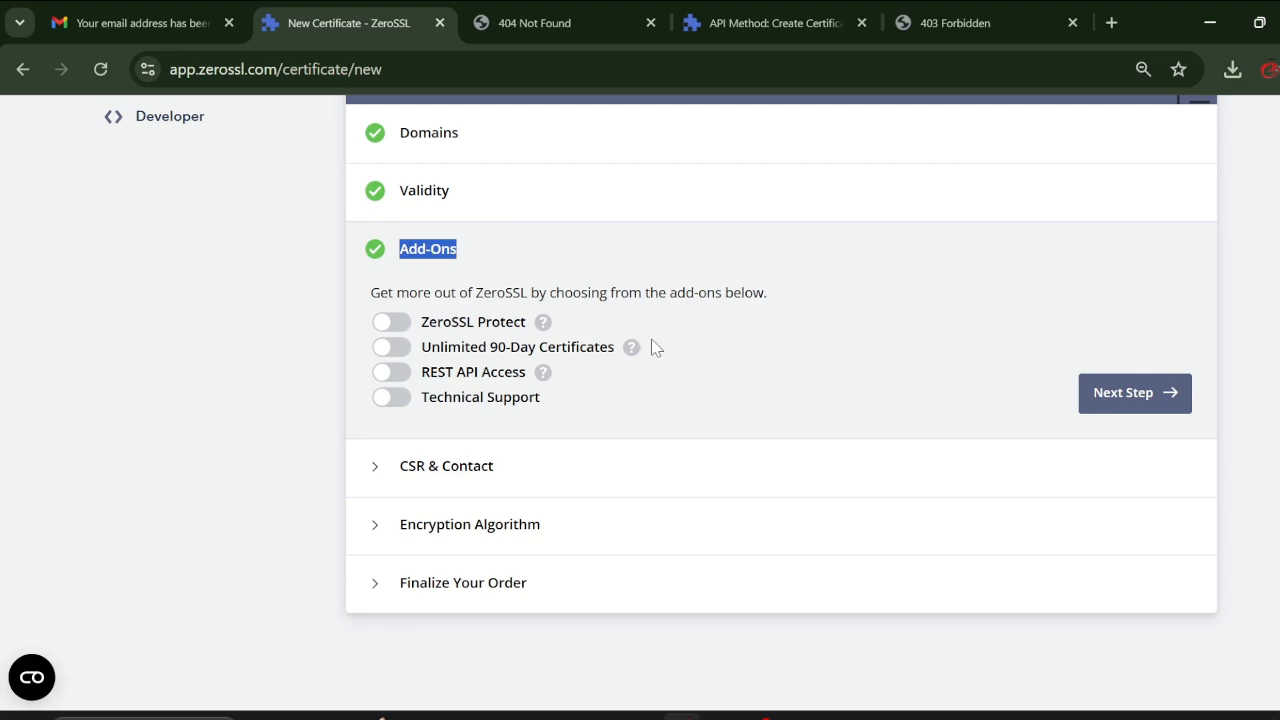
pyautogui.click(792, 392)
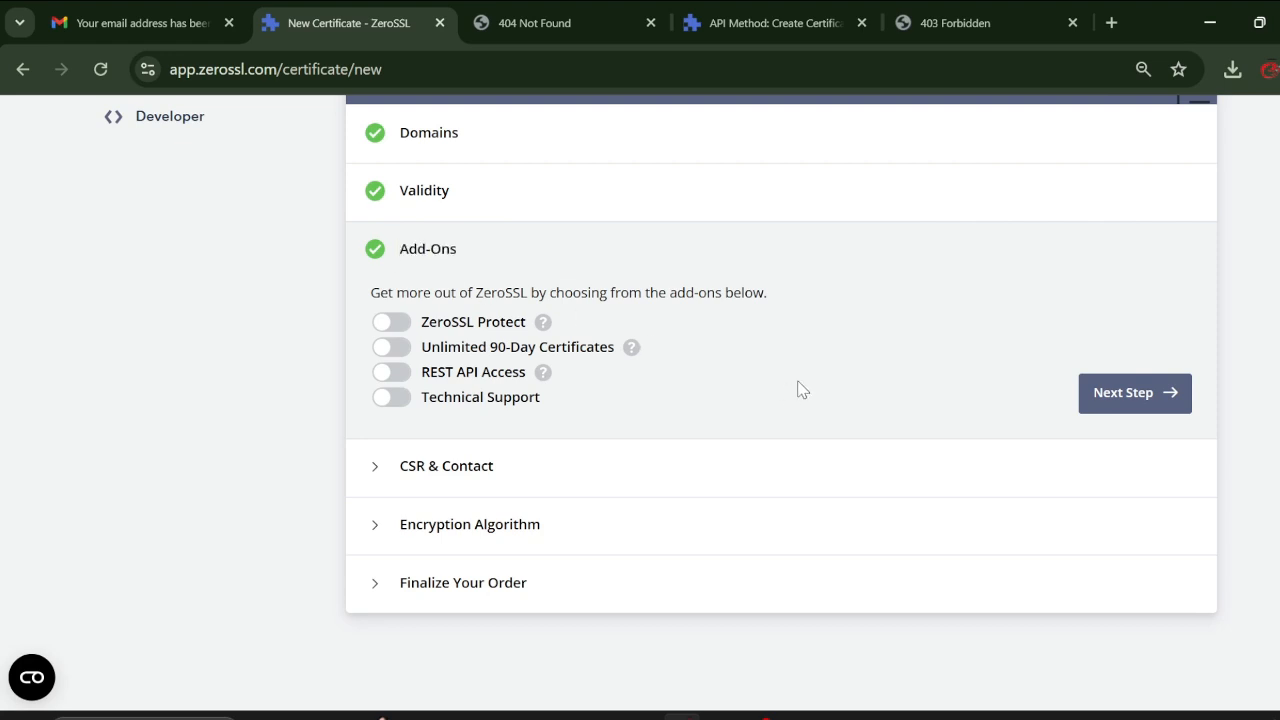
pyautogui.click(1107, 410)
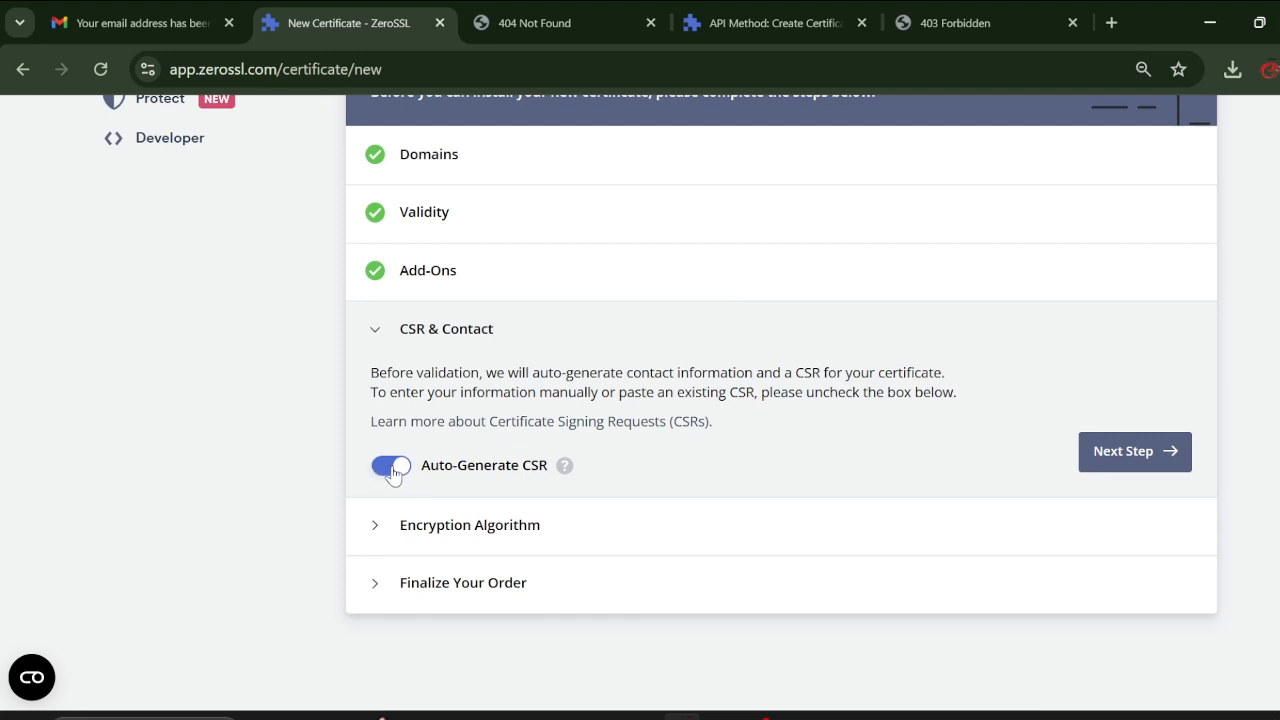
# Accept the auto-generated CSR and the RSA 2048 (Maximum Compatibility) encryption algorithm.
pyautogui.click(1122, 452)
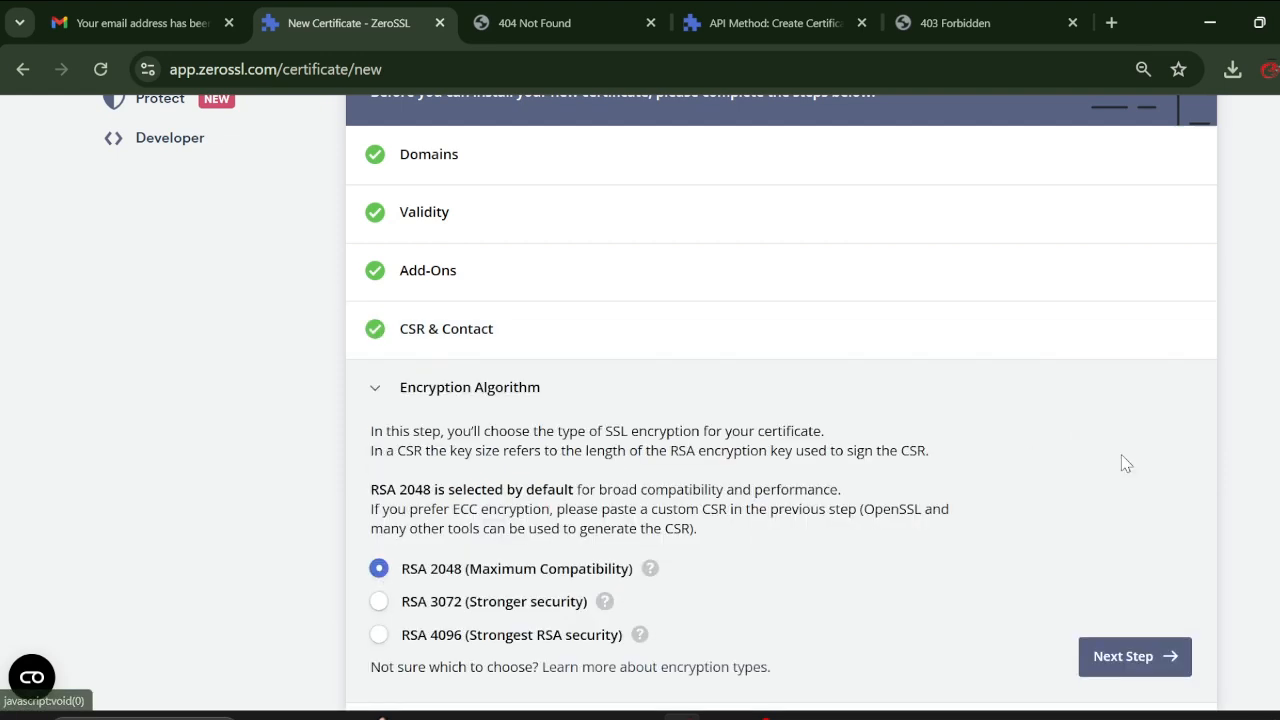
pyautogui.scroll(-1, 833, 455)
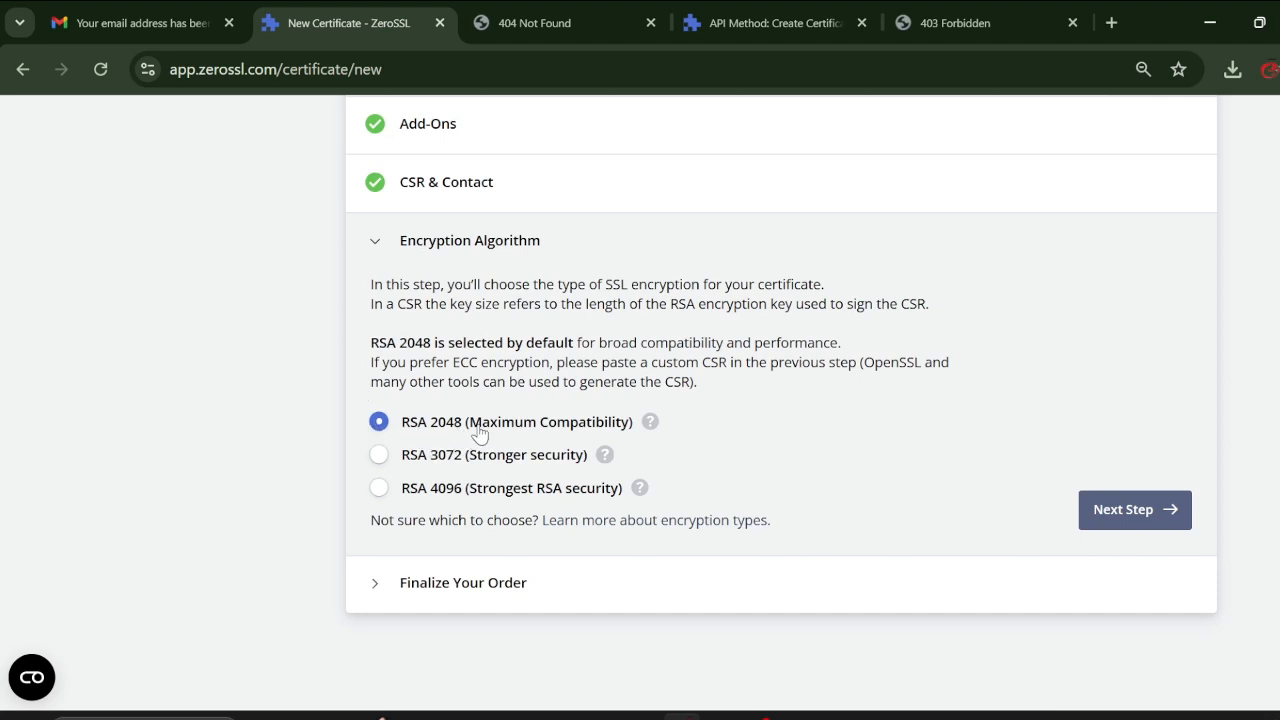
pyautogui.click(1166, 515)
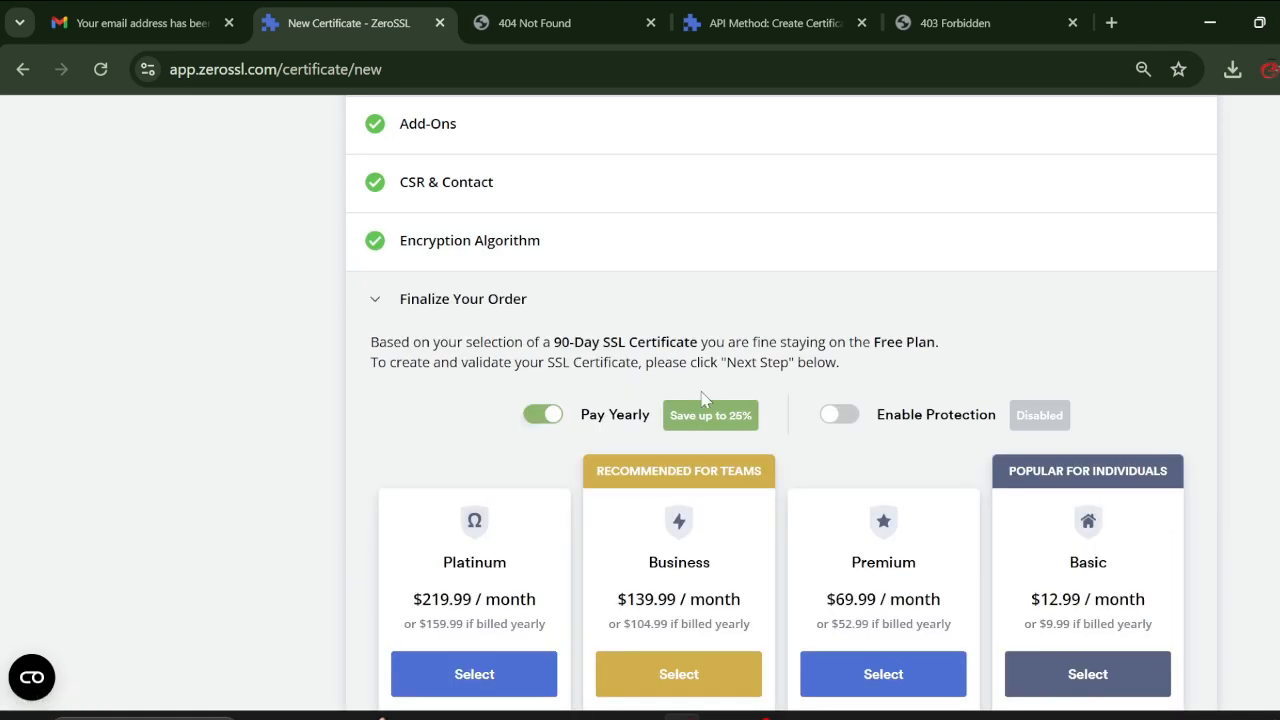
# Switch off yearly payment and submit the 90-day certificate order while staying on the Free Plan.
pyautogui.scroll(-1, 540, 364)
pyautogui.scroll(-5, 450, 368)
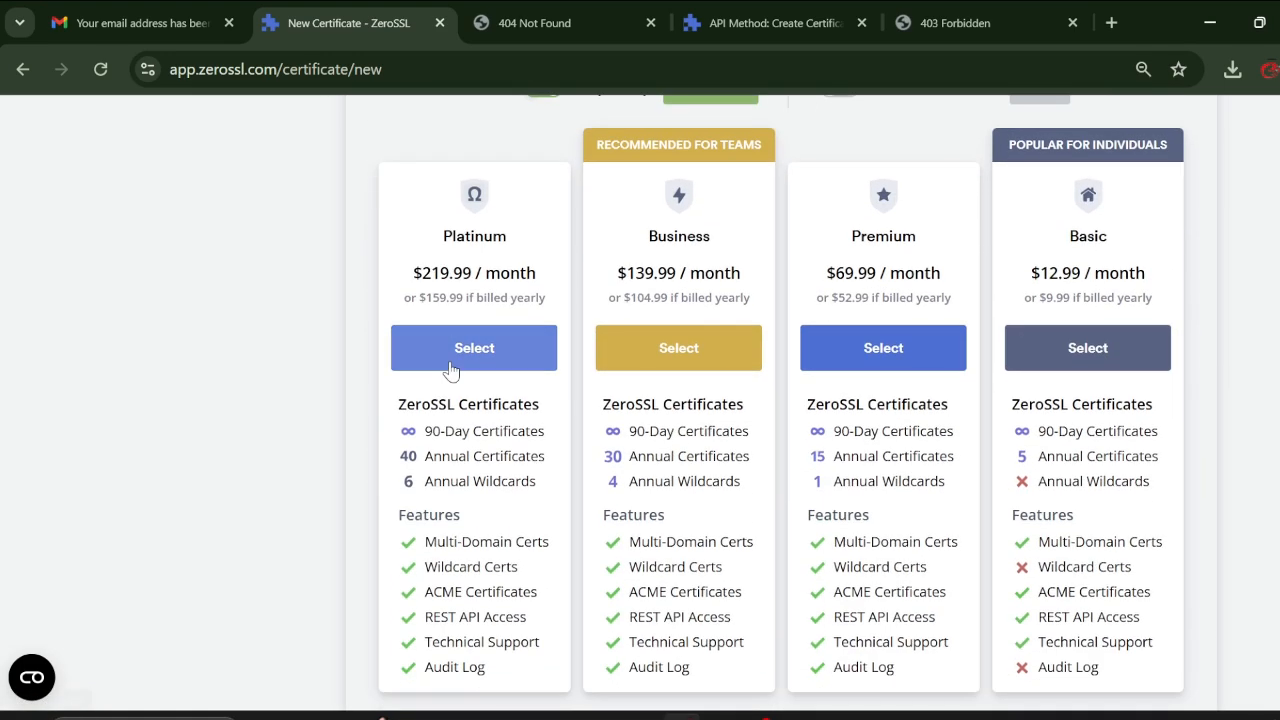
pyautogui.scroll(3, 452, 368)
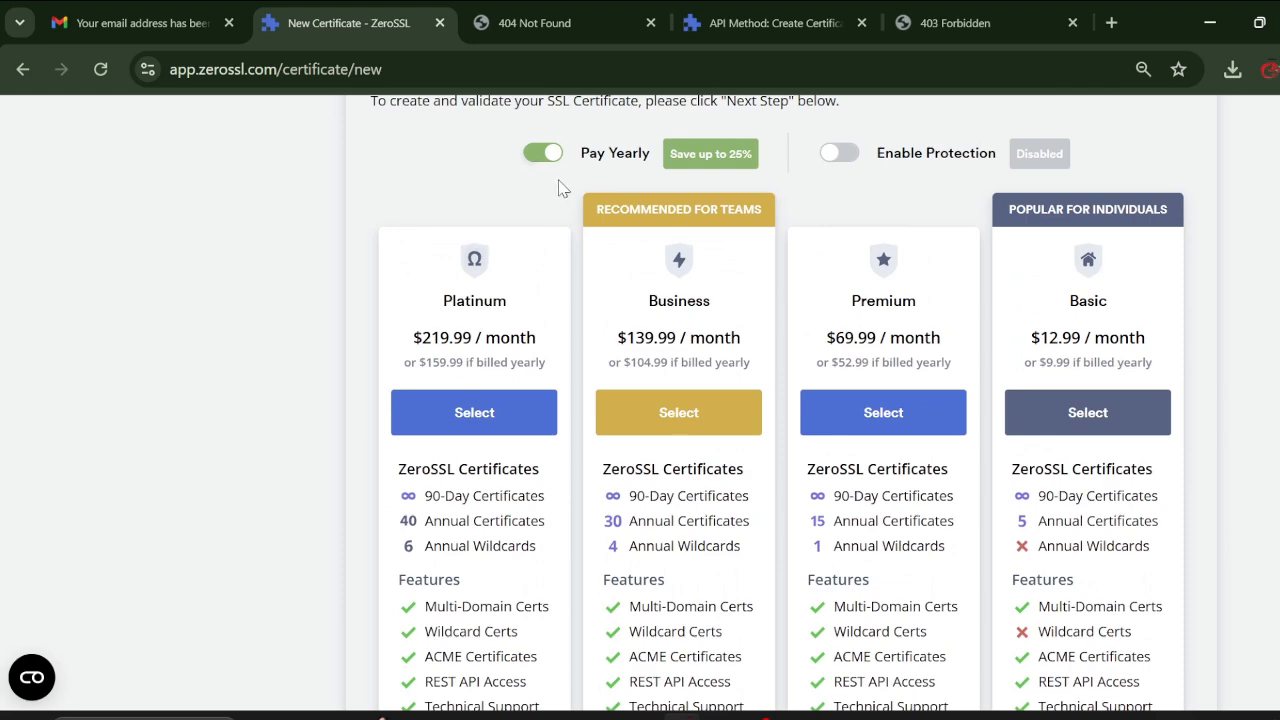
pyautogui.scroll(1, 560, 188)
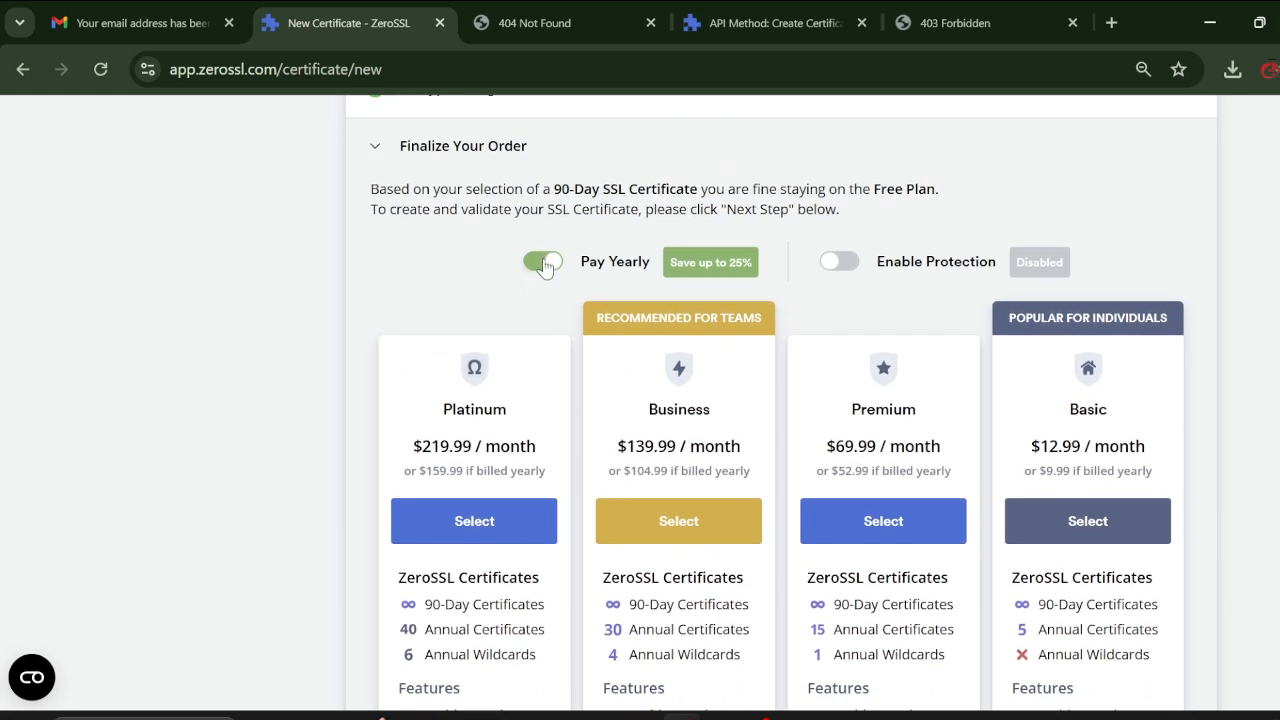
pyautogui.click(543, 263)
pyautogui.scroll(5, 437, 357)
pyautogui.scroll(-2, 415, 375)
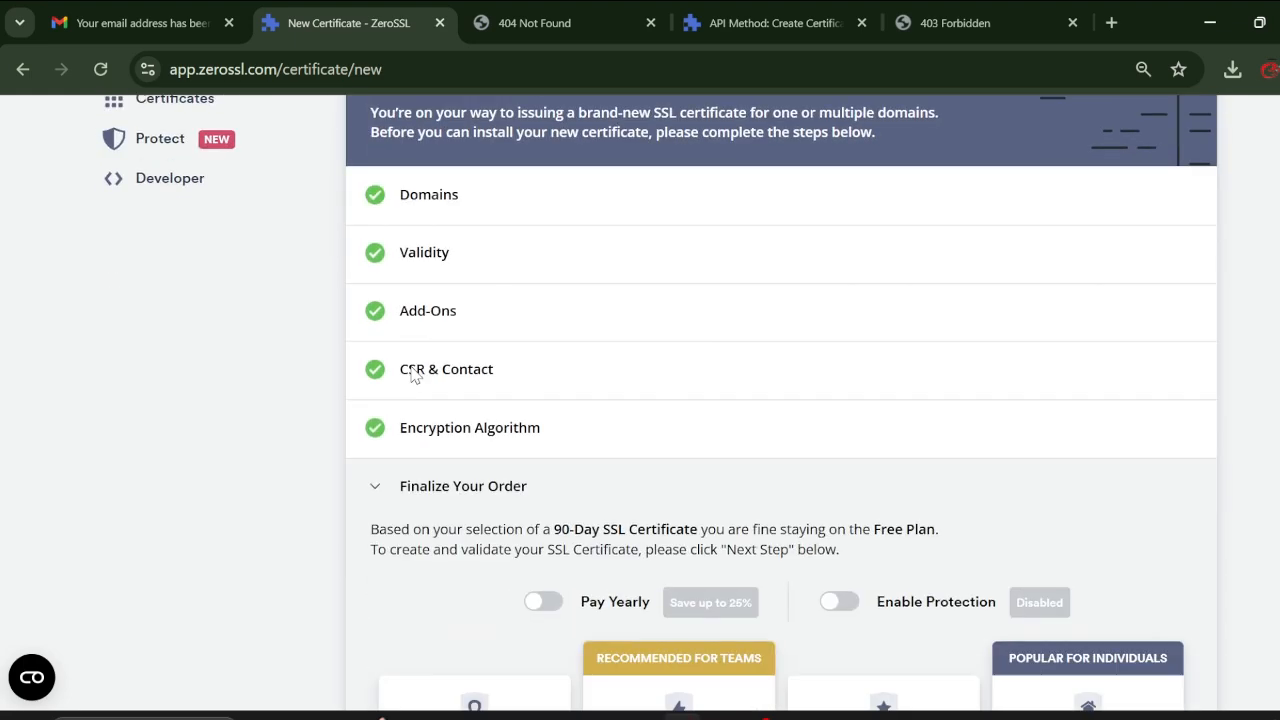
pyautogui.scroll(-8, 371, 471)
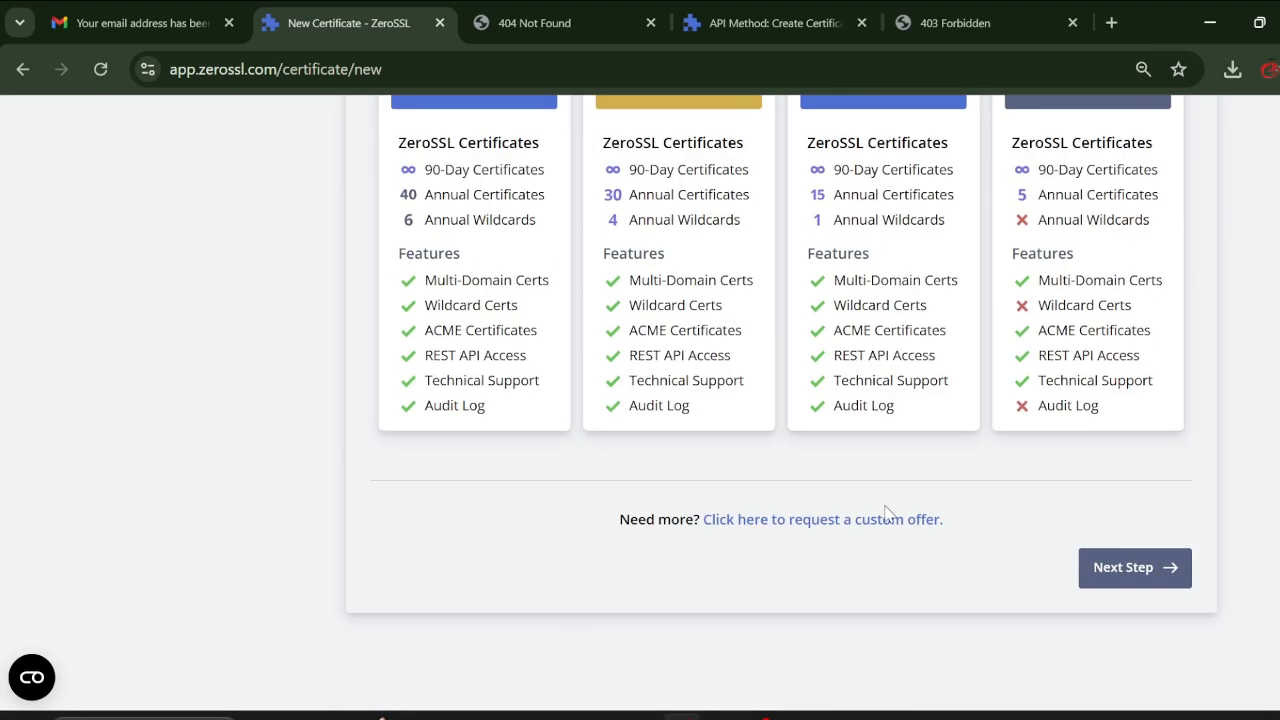
pyautogui.click(1165, 569)
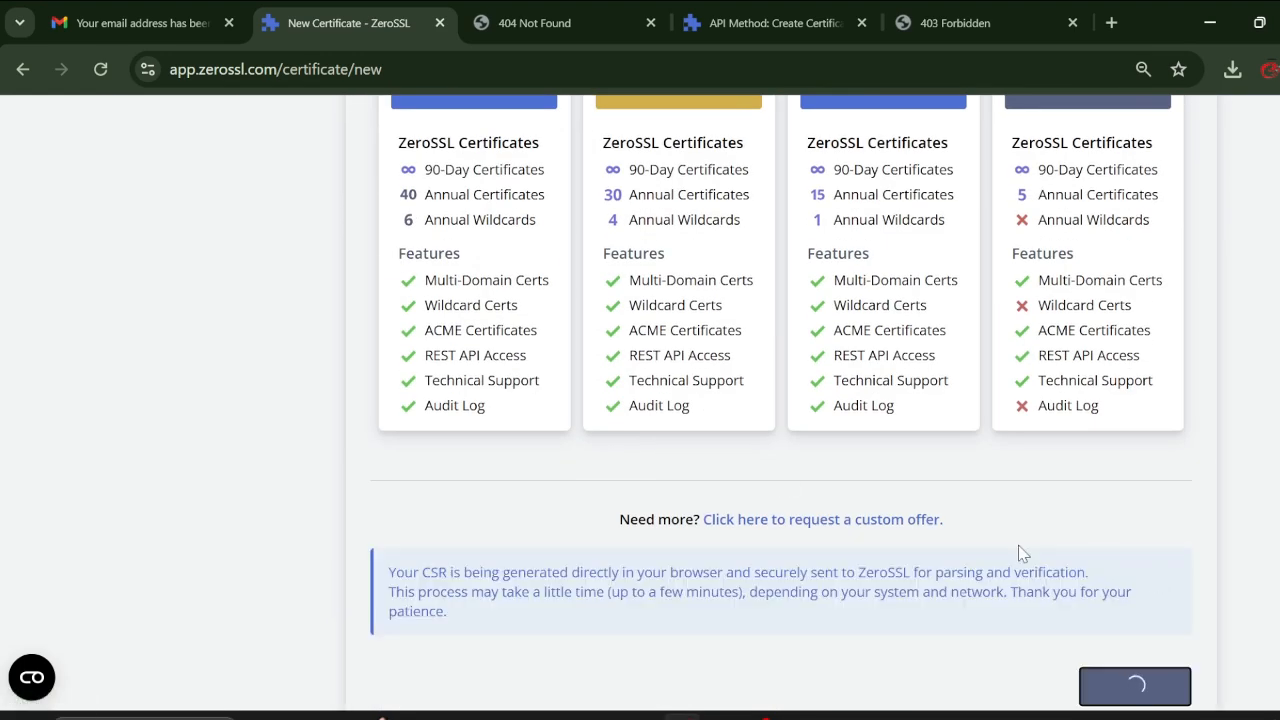
pyautogui.scroll(-2, 757, 464)
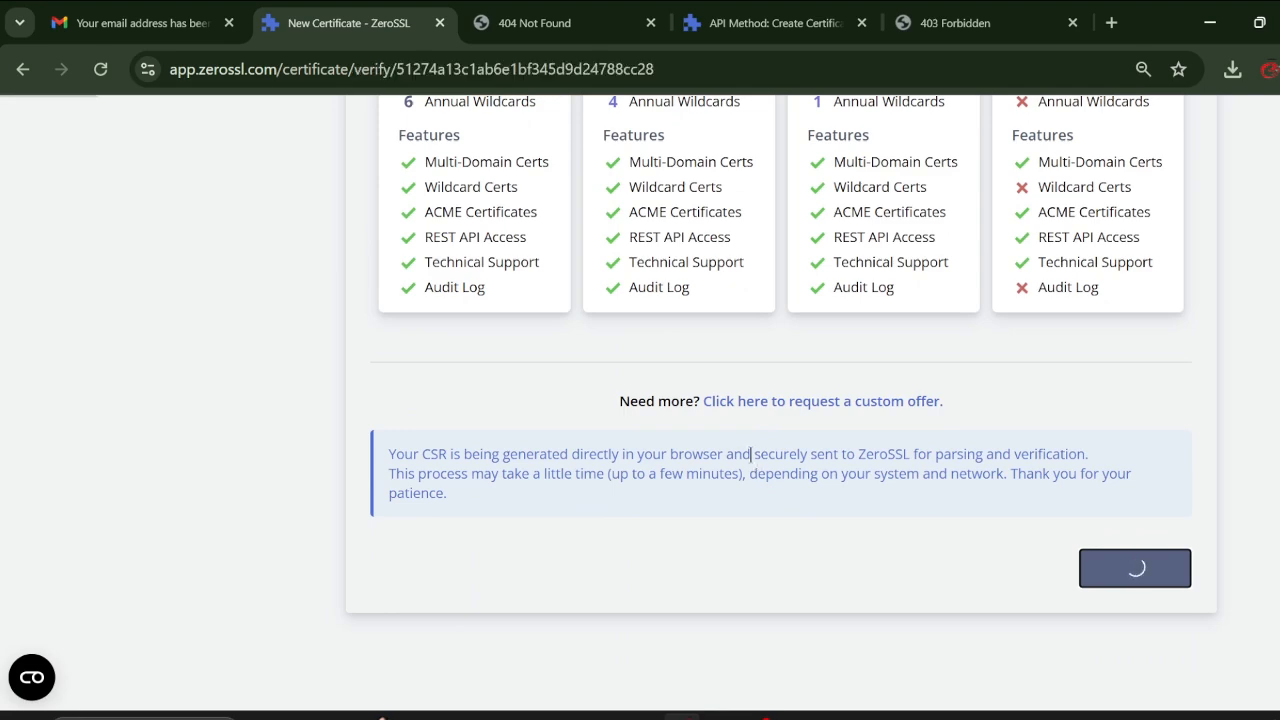
# Choose DNS (CNAME) as the verification method for pro-inventory.com and locate the CNAME record's Name value.
pyautogui.scroll(-3, 700, 456)
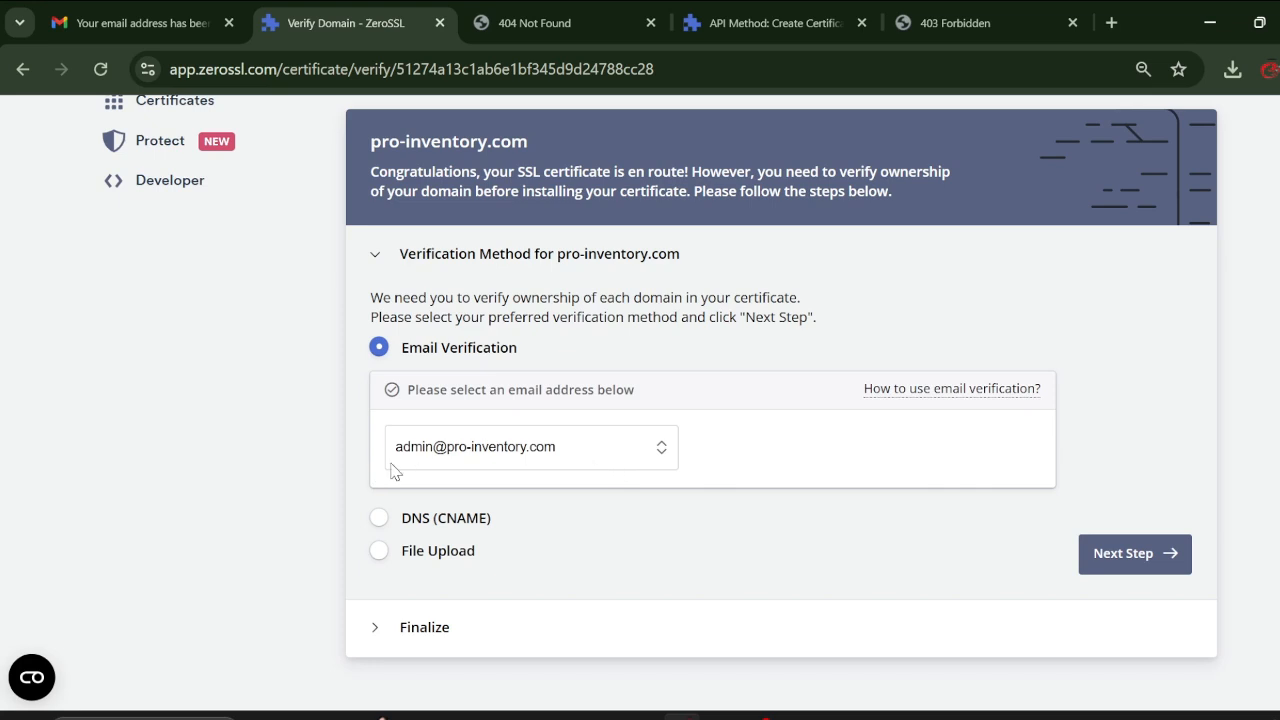
pyautogui.click(580, 463)
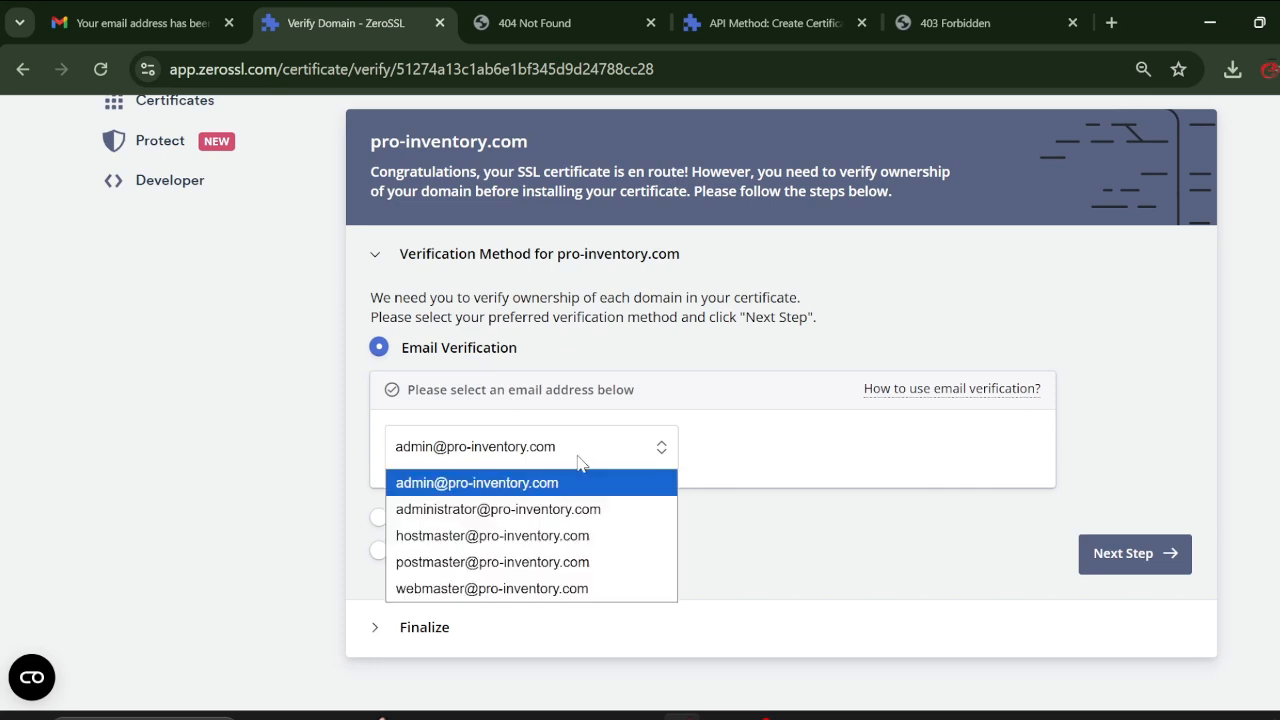
pyautogui.click(622, 348)
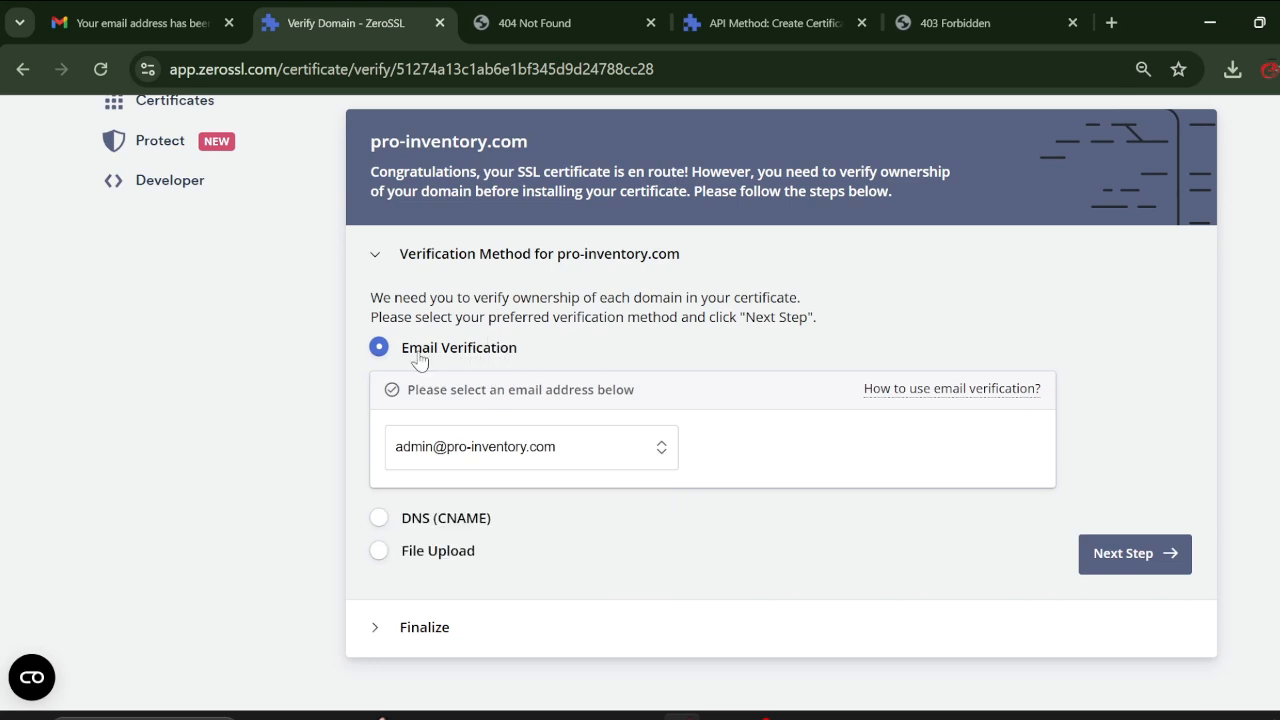
pyautogui.click(381, 522)
pyautogui.scroll(-2, 360, 525)
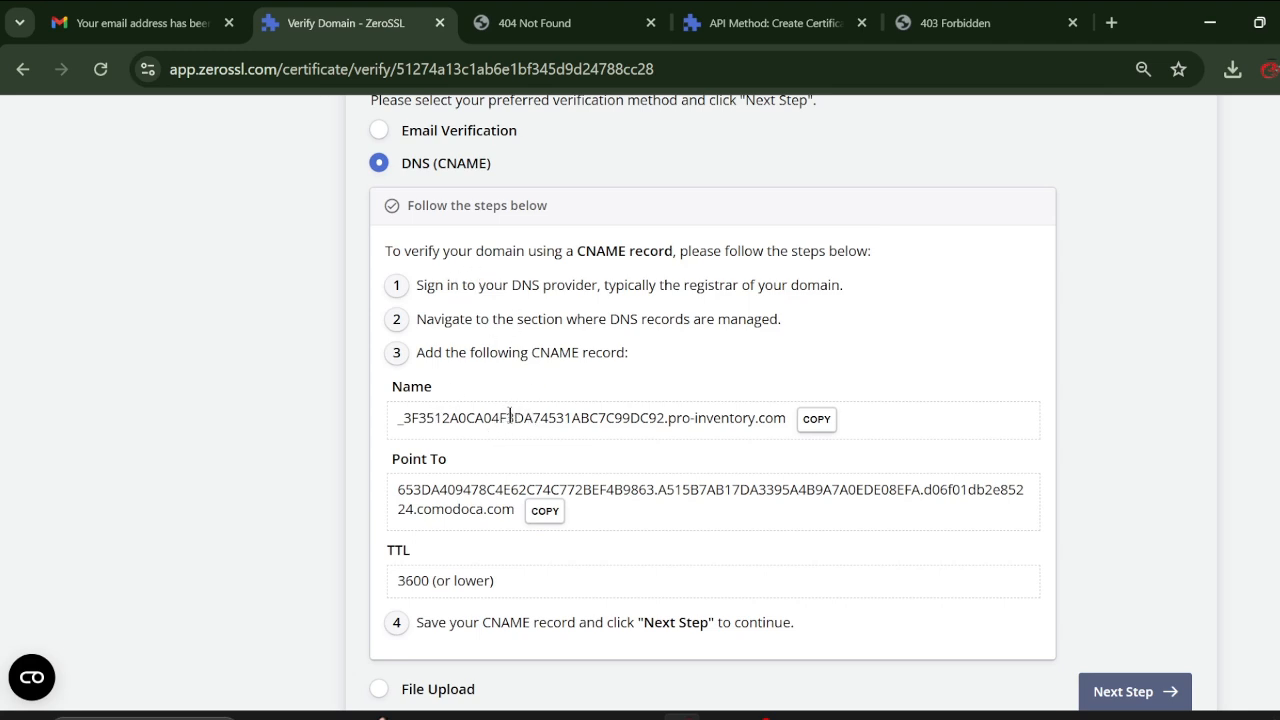
pyautogui.tripleClick(550, 421)
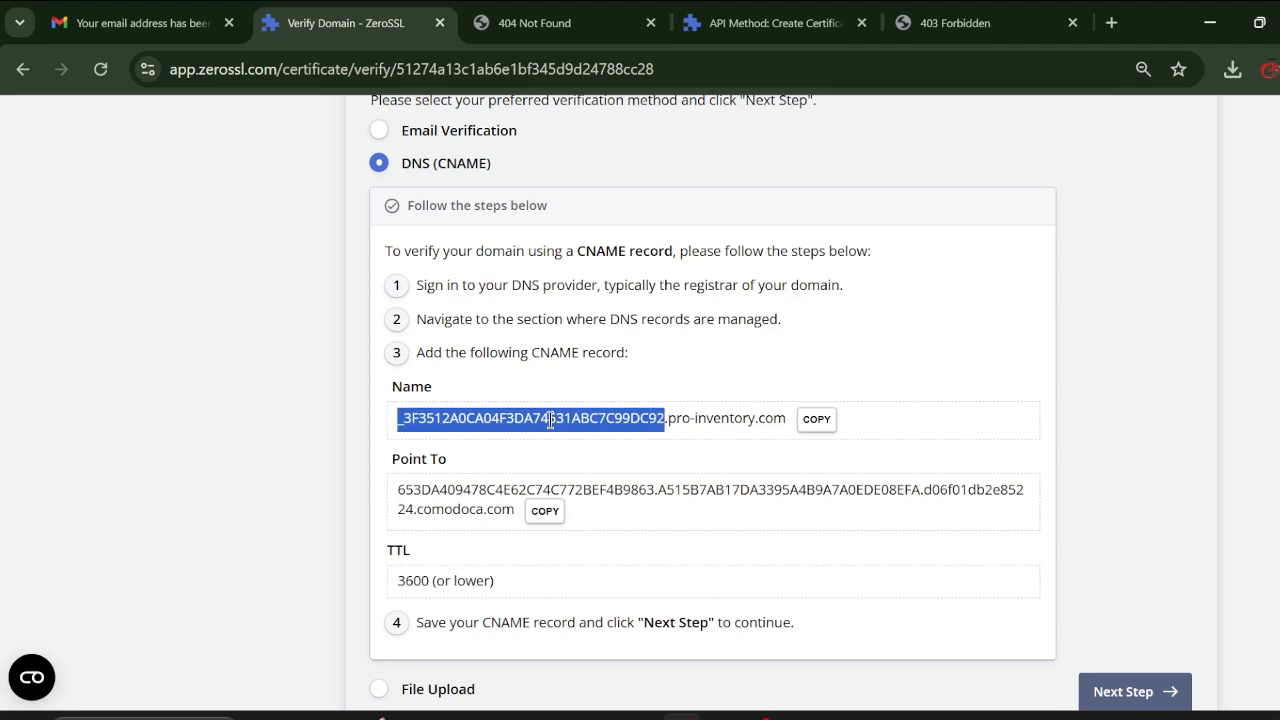
pyautogui.click(550, 421)
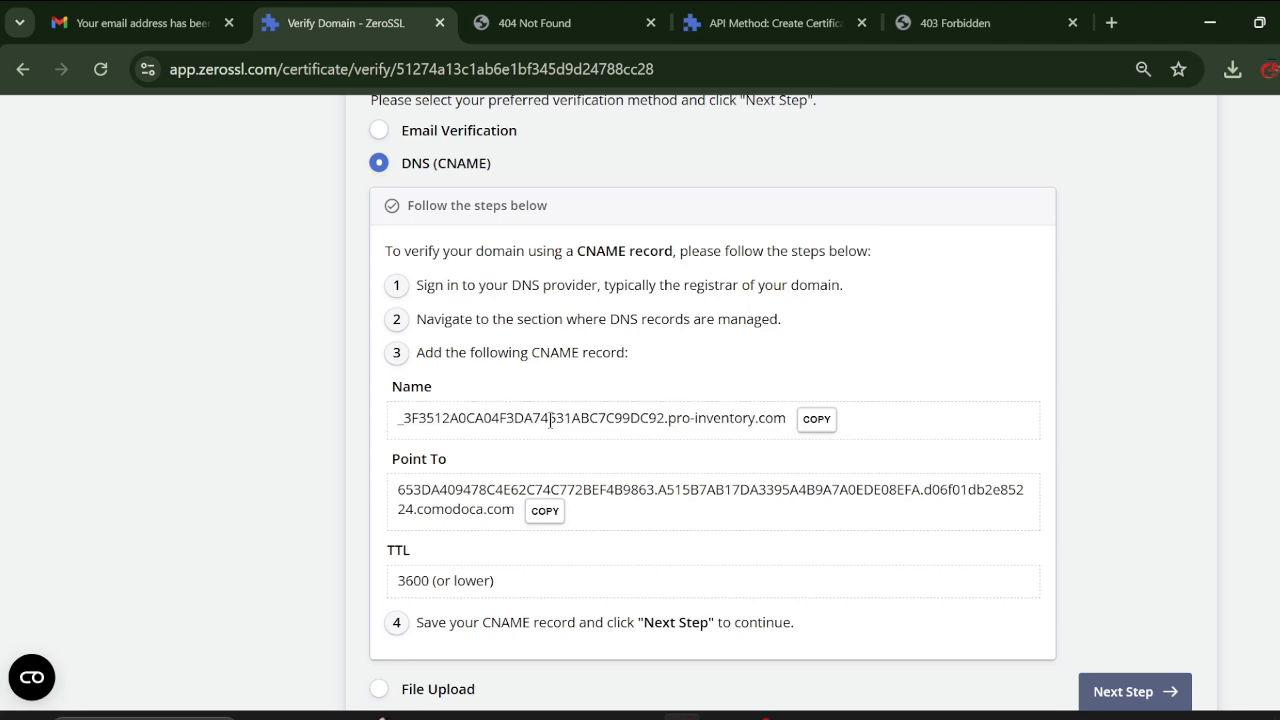
# Switch to cPanel, find the Zone Editor by searching for dns, and show only the CNAME records of pro-inventory.com.
pyautogui.hotkey('alt', 'Tab')
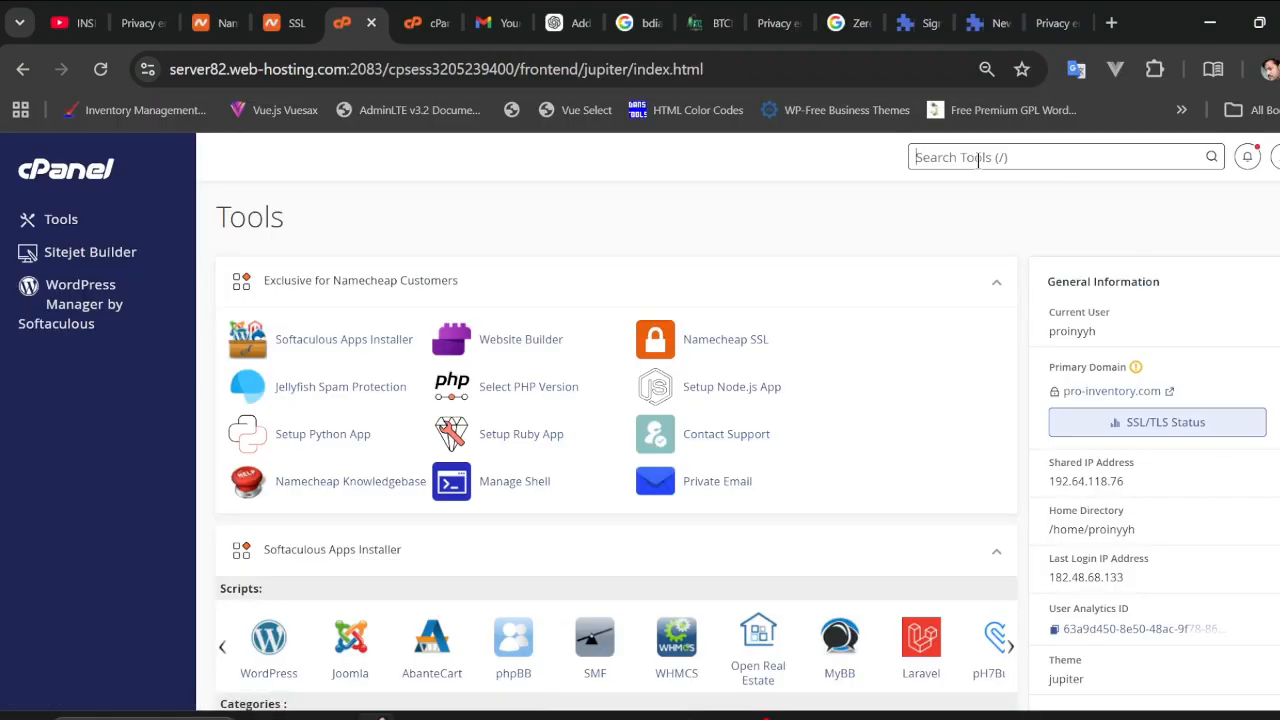
pyautogui.write('dns')
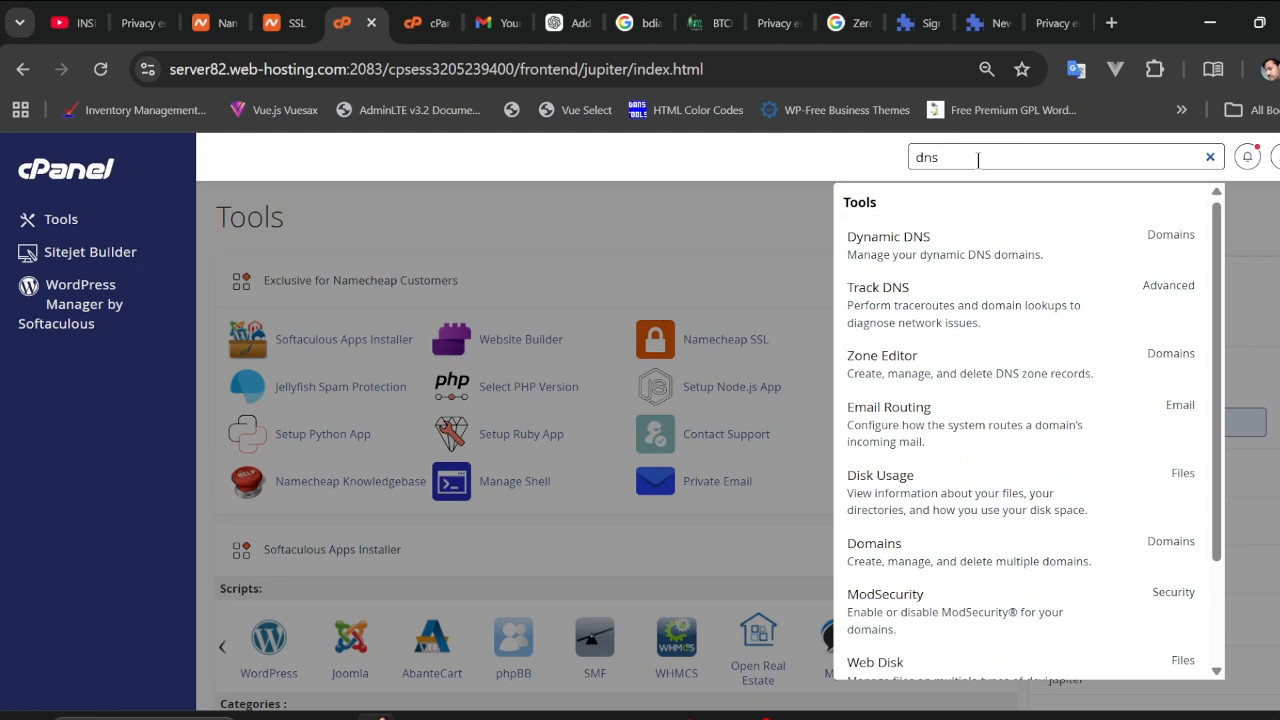
pyautogui.click(938, 374)
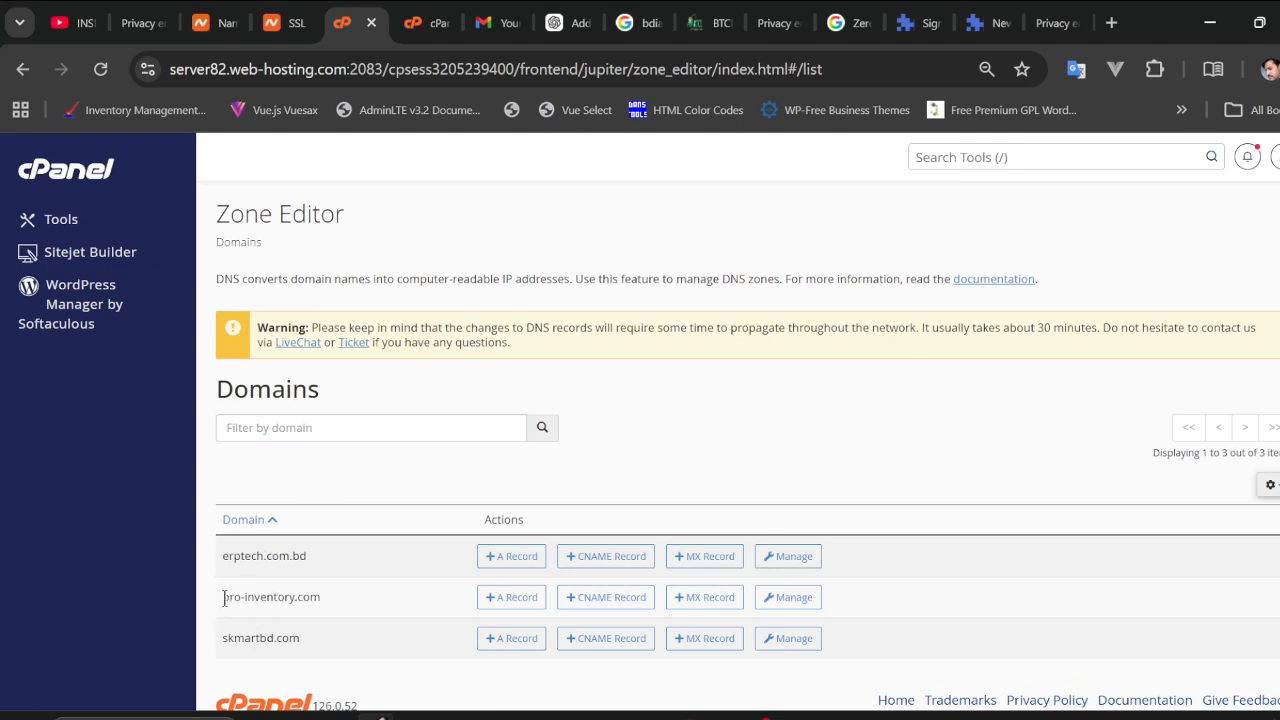
pyautogui.moveTo(223, 597); pyautogui.dragTo(280, 597)
pyautogui.tripleClick(281, 597)
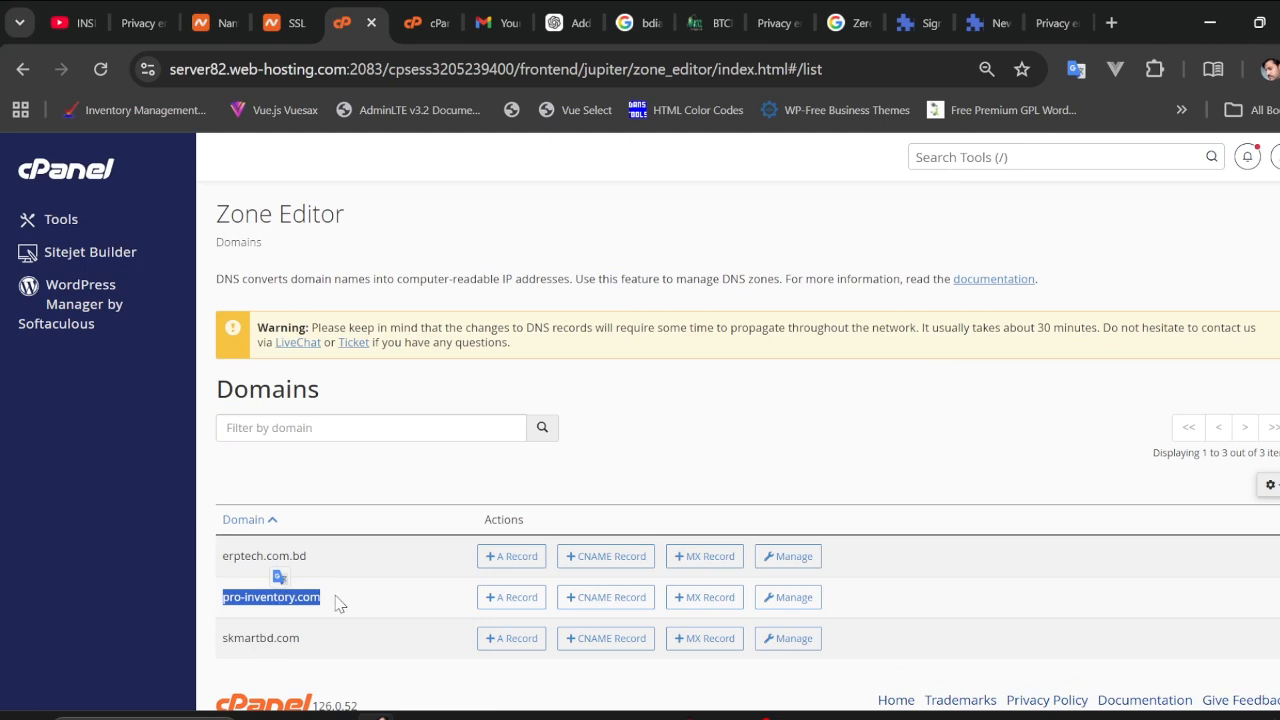
pyautogui.click(791, 600)
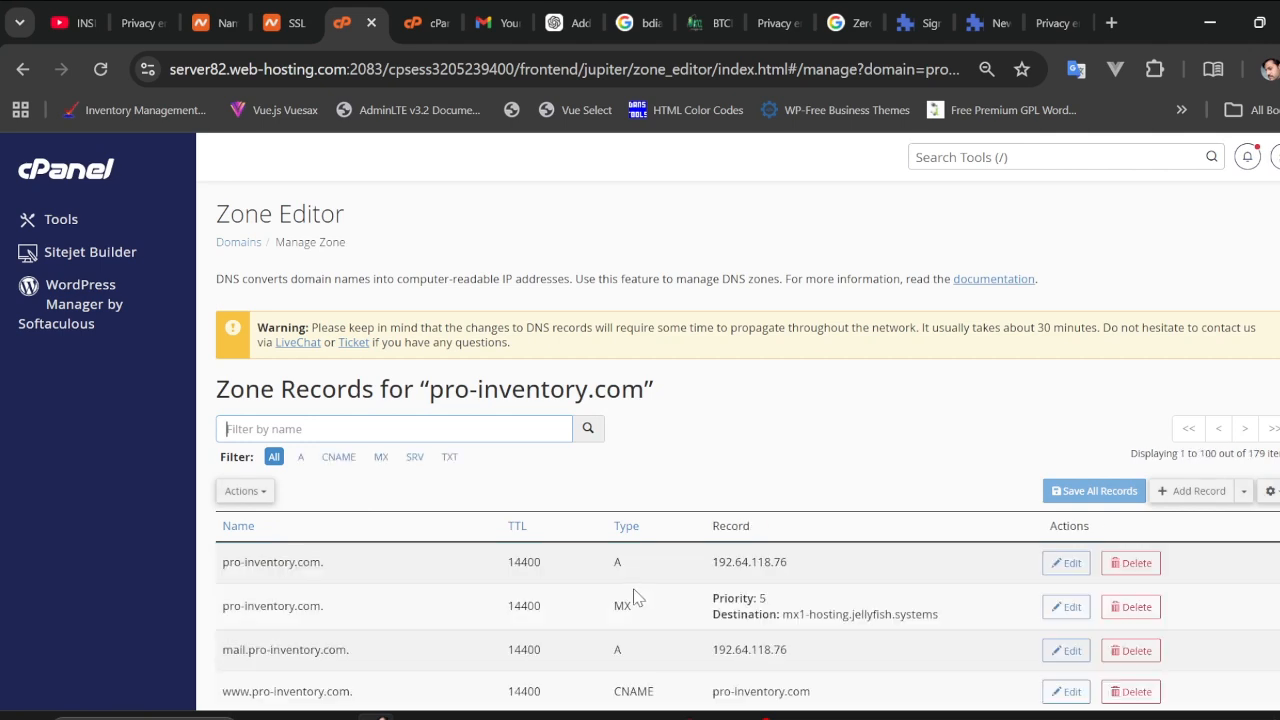
pyautogui.click(335, 468)
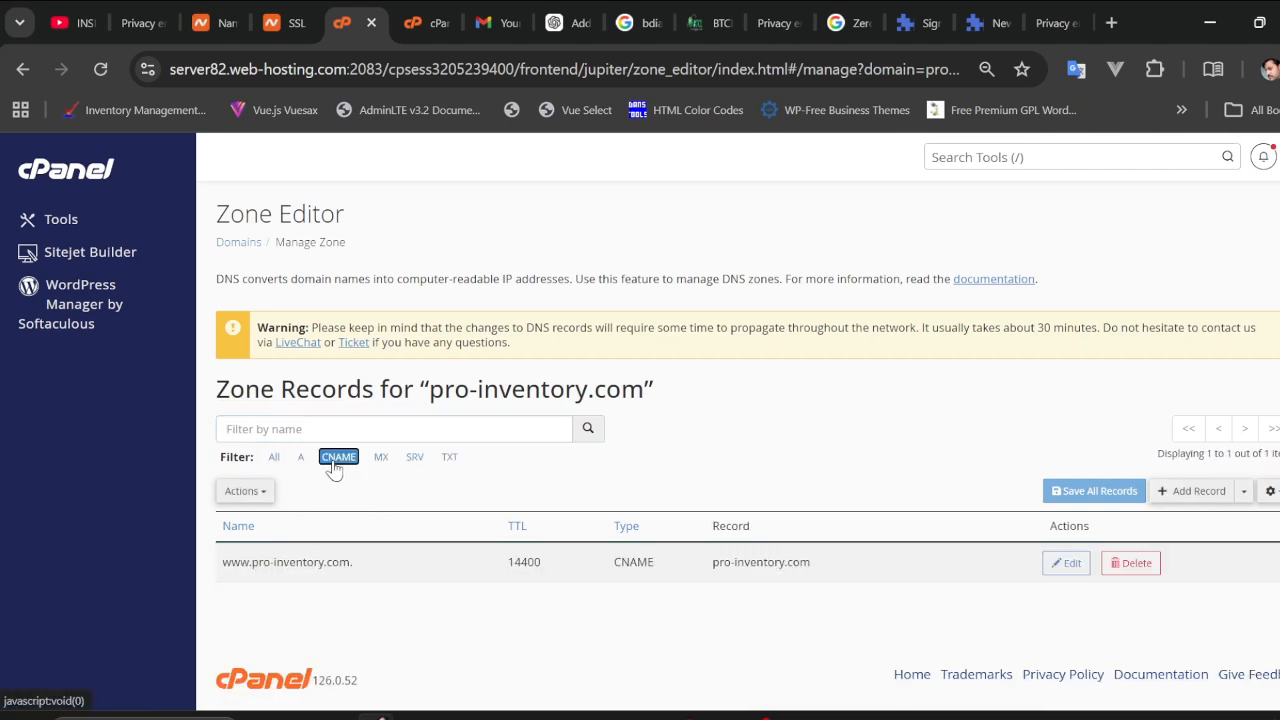
# Add a zone record to pro-inventory.com using the Name value copied from ZeroSSL, and set its type to CNAME.
pyautogui.click(1190, 497)
pyautogui.hotkey('alt', 'Tab')
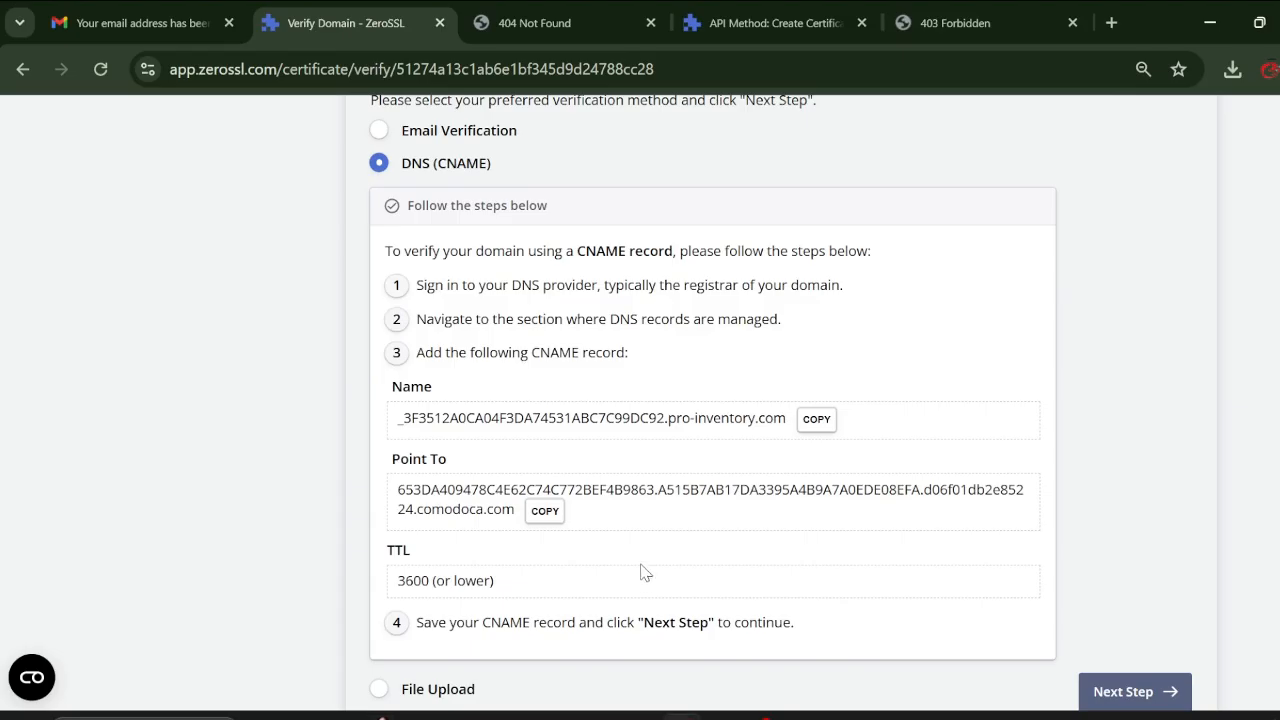
pyautogui.click(803, 425)
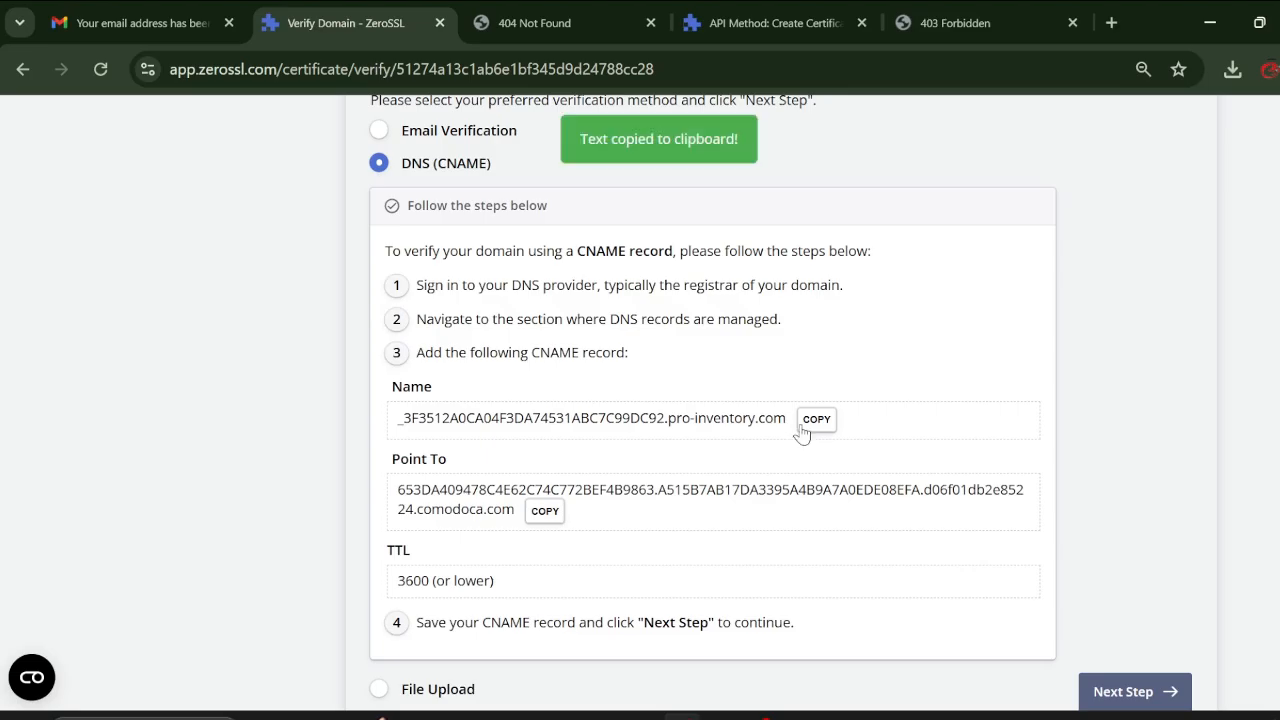
pyautogui.hotkey('alt', 'Tab')
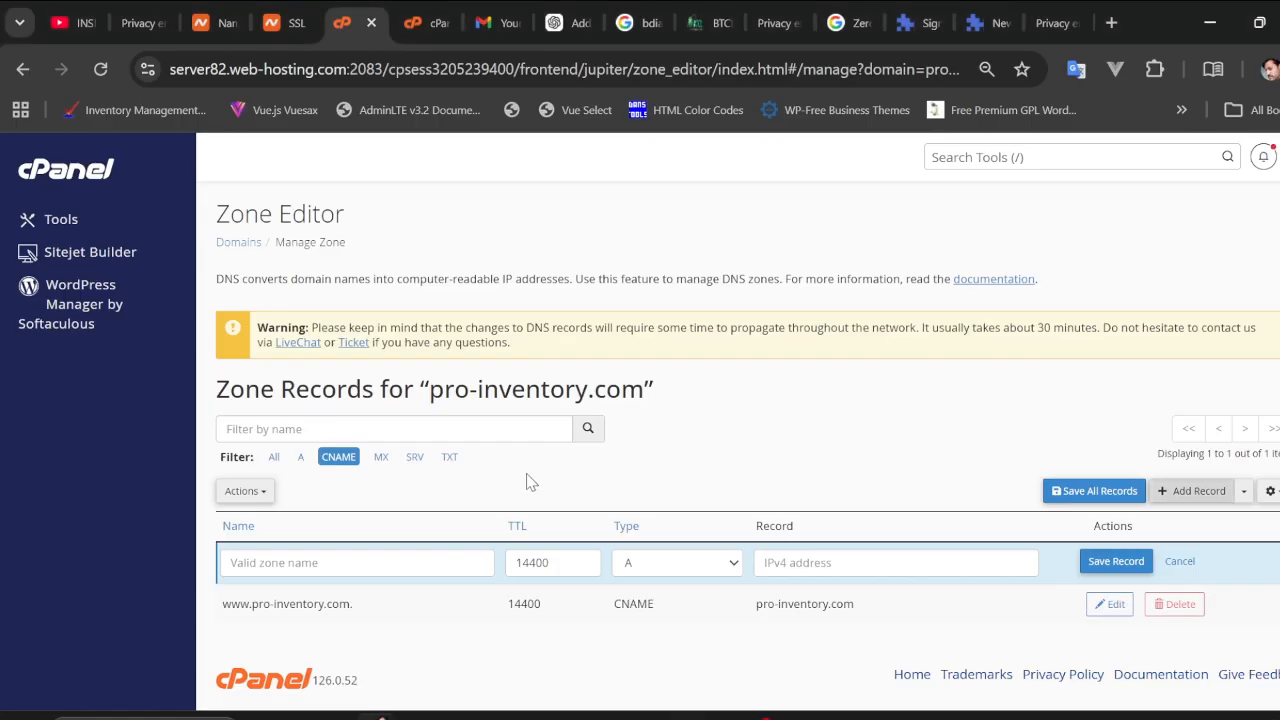
pyautogui.click(306, 564)
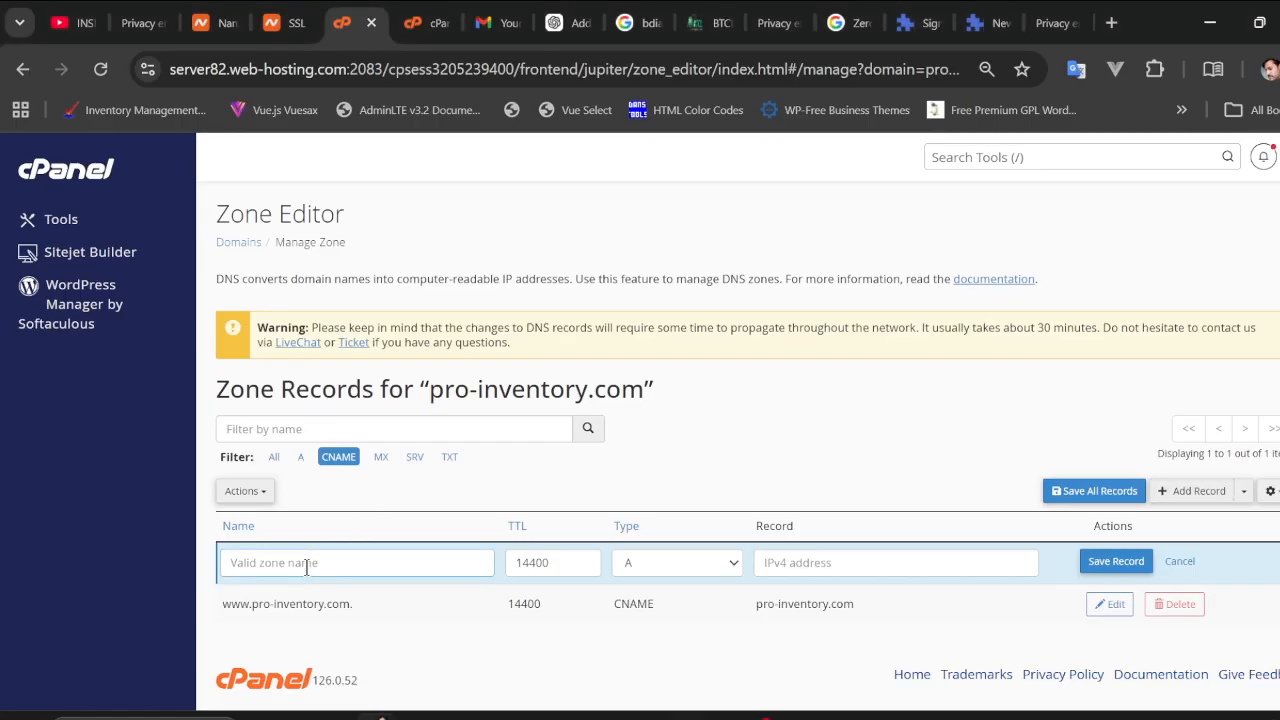
pyautogui.hotkey('ctrl', 'v')
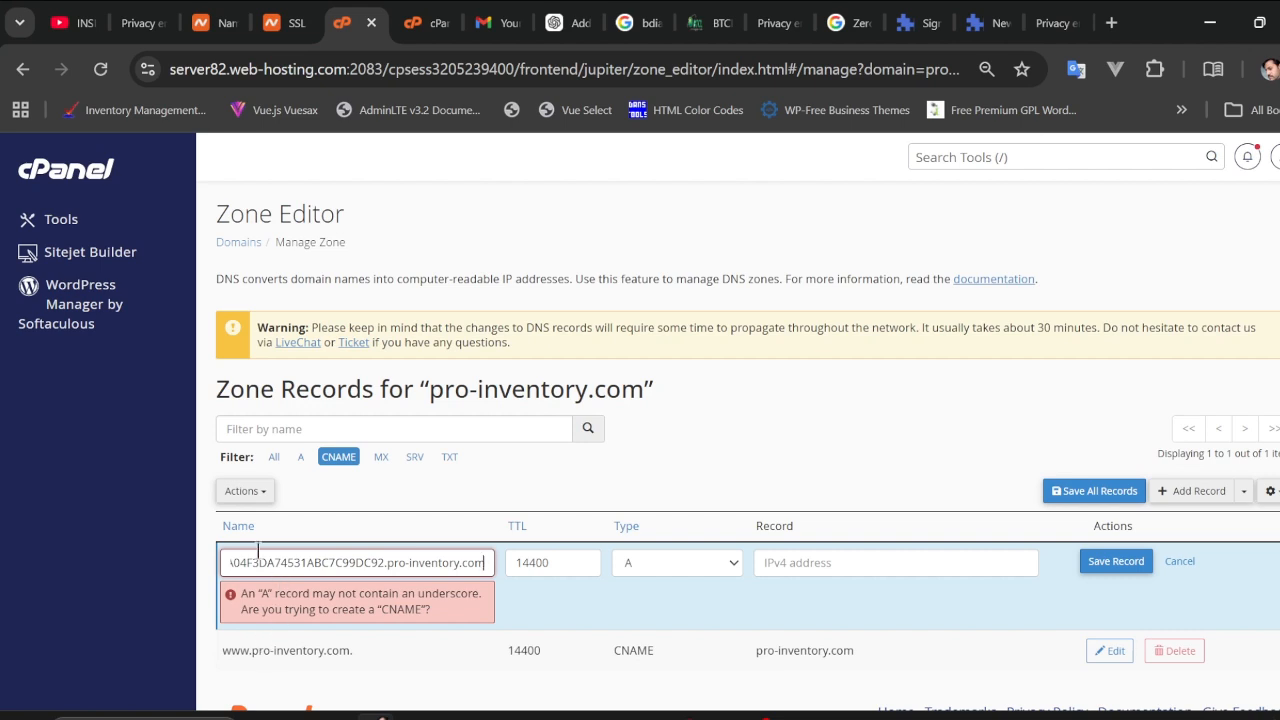
pyautogui.click(660, 568)
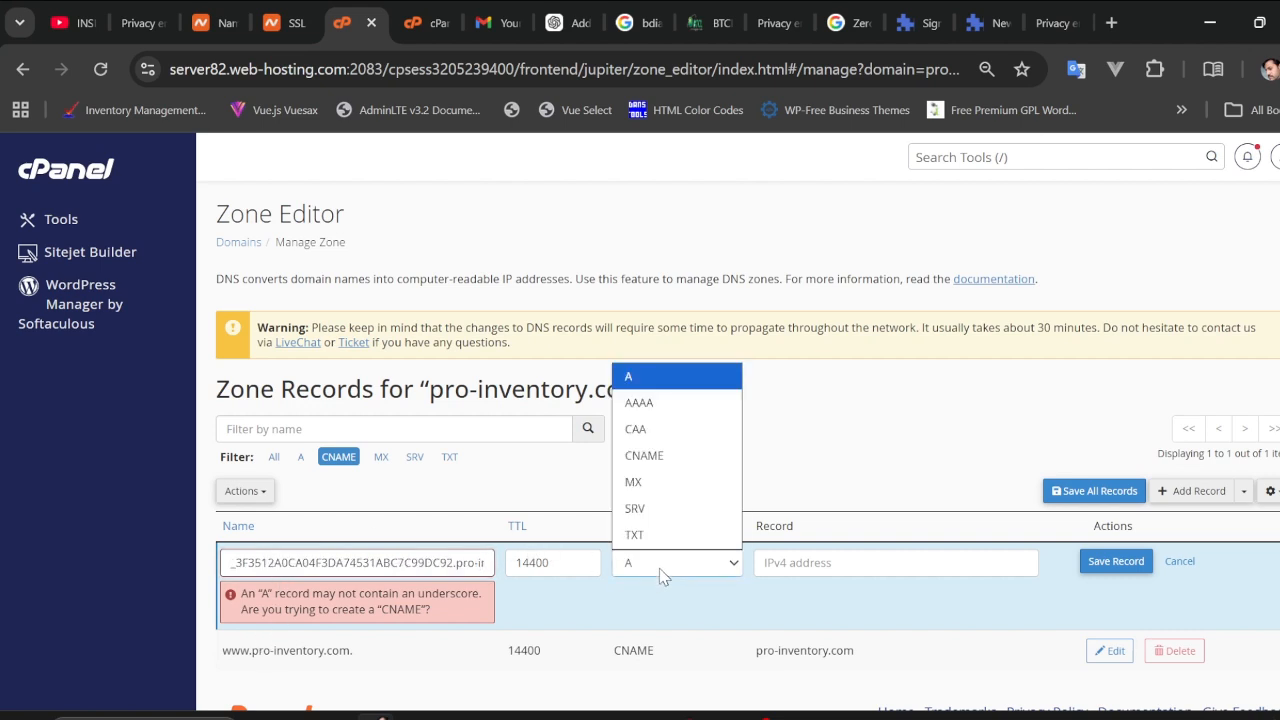
pyautogui.click(682, 462)
# Copy the Point To value from ZeroSSL into the record value of the new CNAME entry in cPanel.
pyautogui.hotkey('alt', 'Tab')
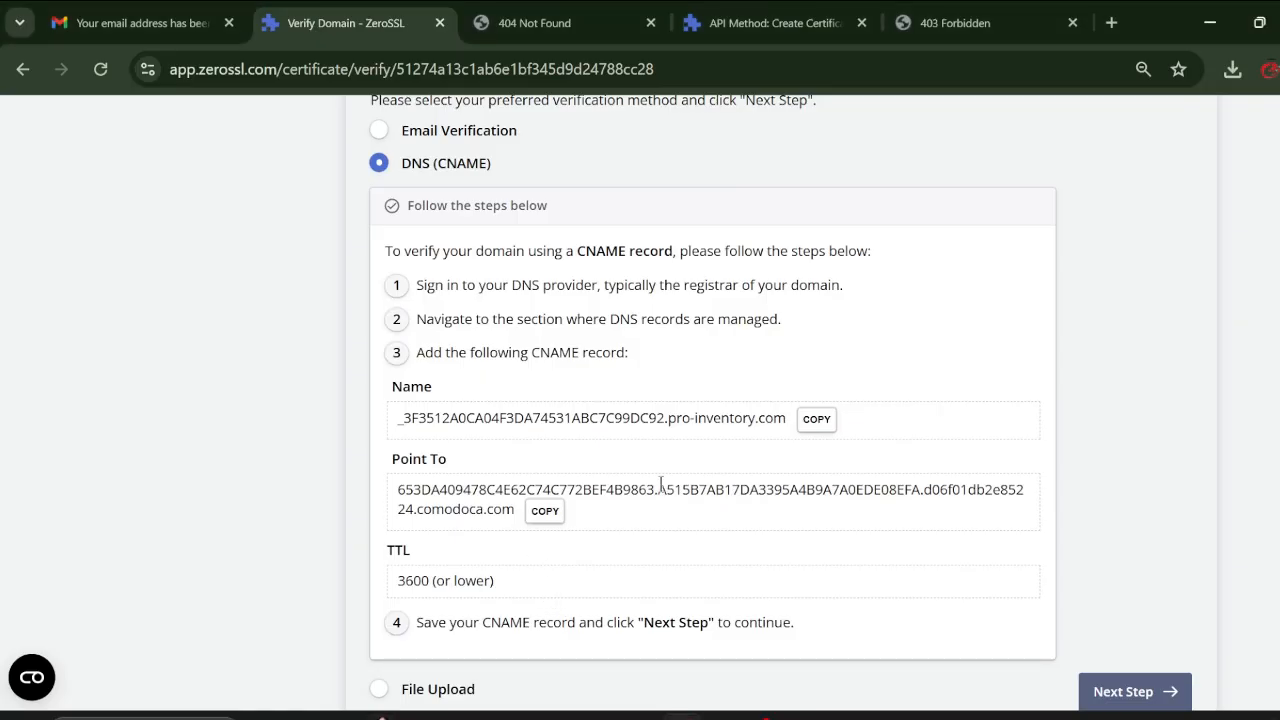
pyautogui.click(545, 511)
pyautogui.hotkey('alt', 'Tab')
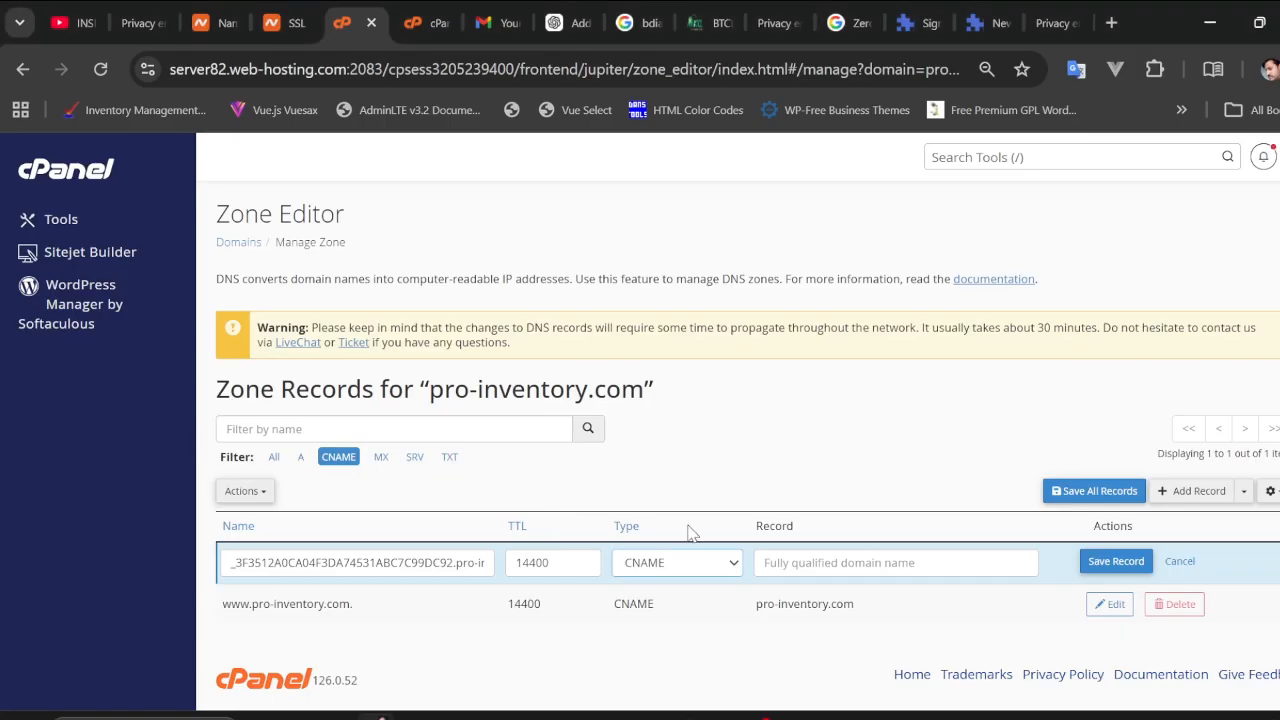
pyautogui.click(828, 562)
pyautogui.hotkey('ctrl', 'v')
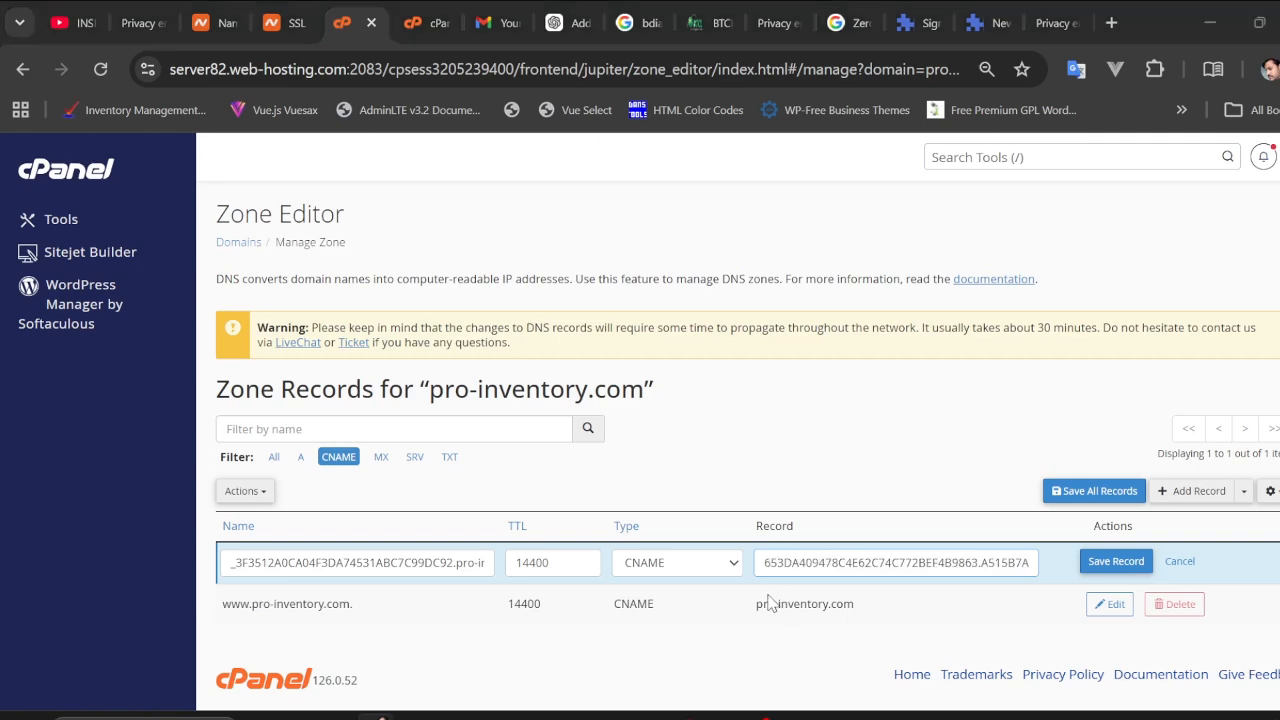
# Set the new CNAME record's TTL to 3600, as specified by ZeroSSL, and save the record.
pyautogui.hotkey('alt', 'Tab')
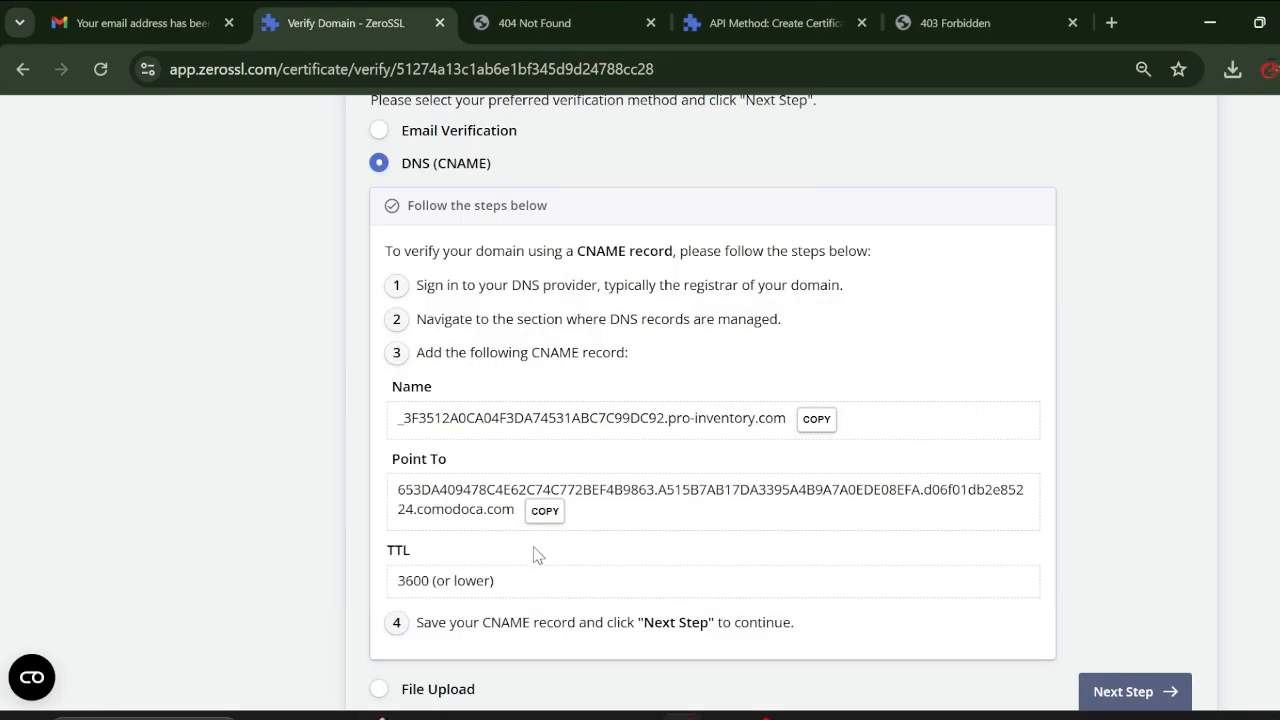
pyautogui.doubleClick(428, 580)
pyautogui.hotkey('alt', 'Tab')
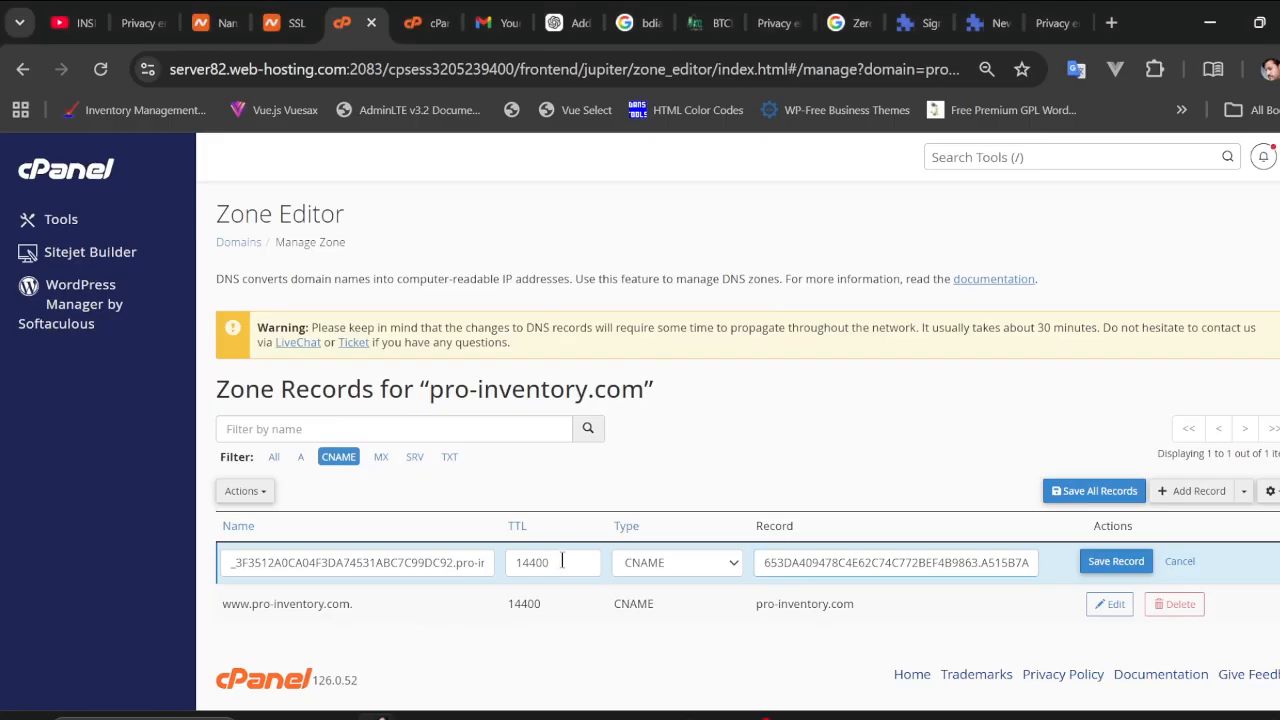
pyautogui.click(562, 562)
pyautogui.doubleClick(562, 562)
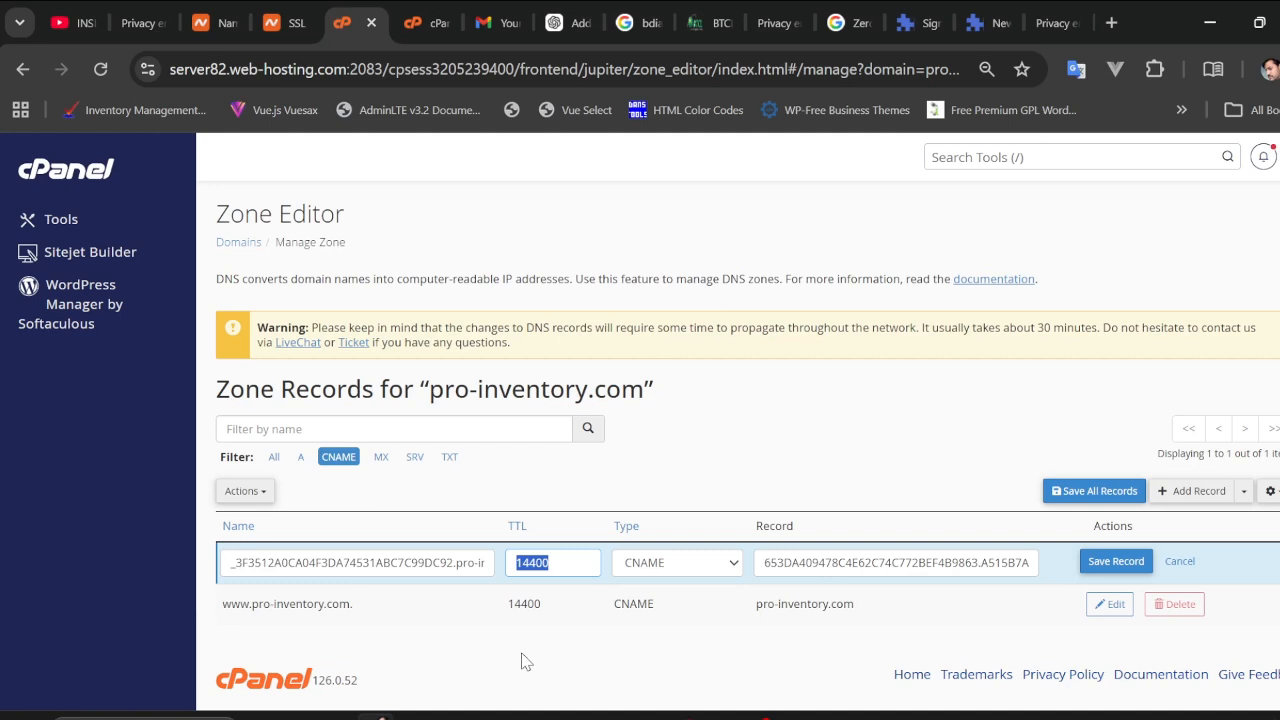
pyautogui.hotkey('ctrl', 'v')
pyautogui.hotkey('alt', 'Tab')
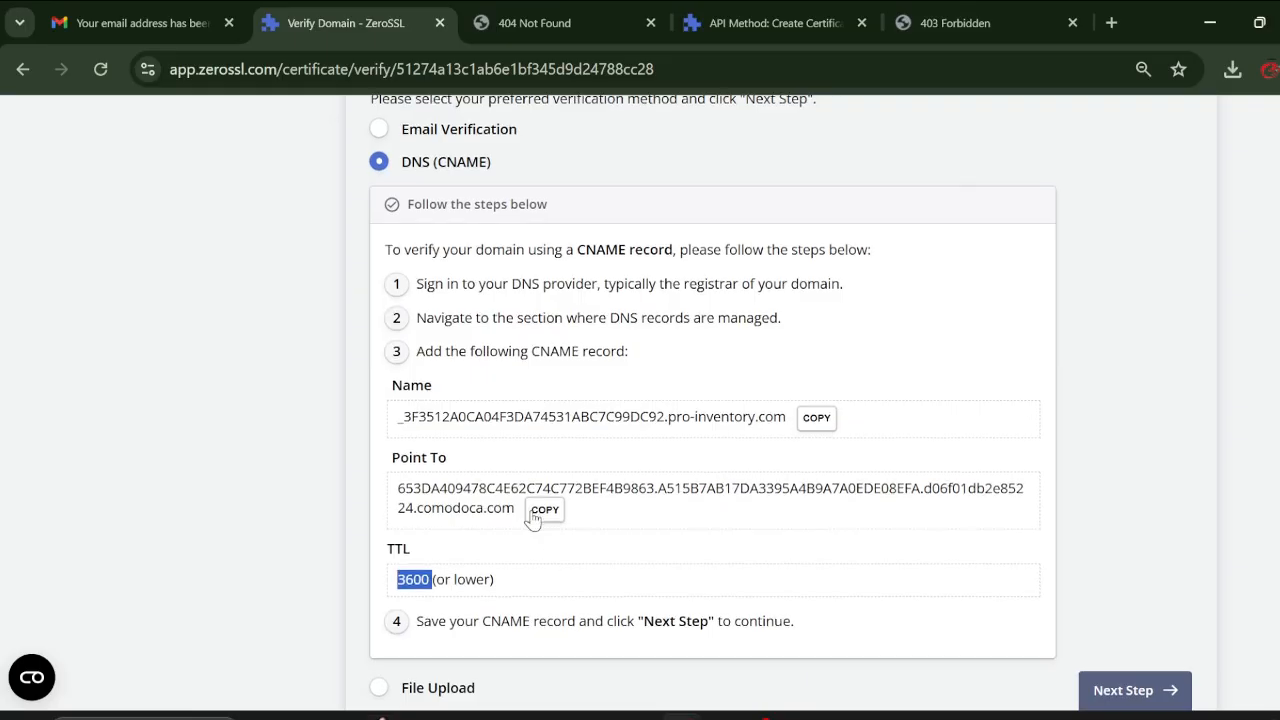
pyautogui.scroll(-1, 580, 513)
pyautogui.hotkey('alt', 'Tab')
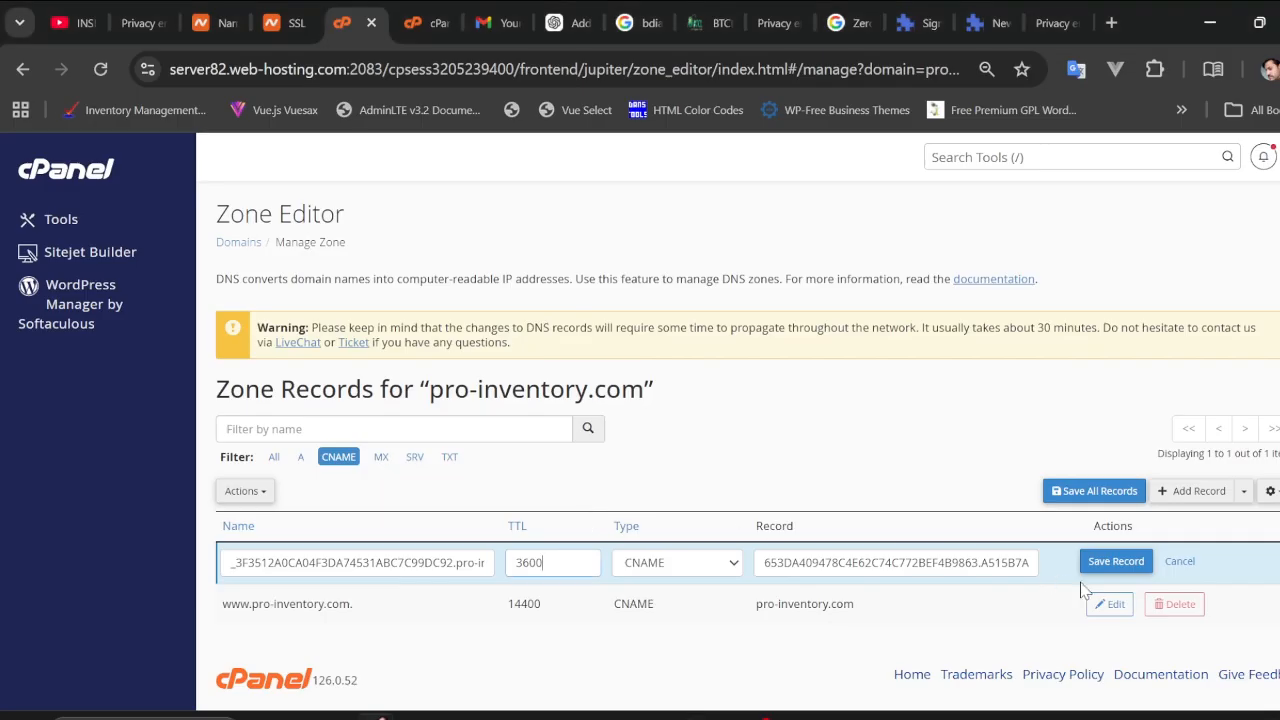
pyautogui.click(1118, 568)
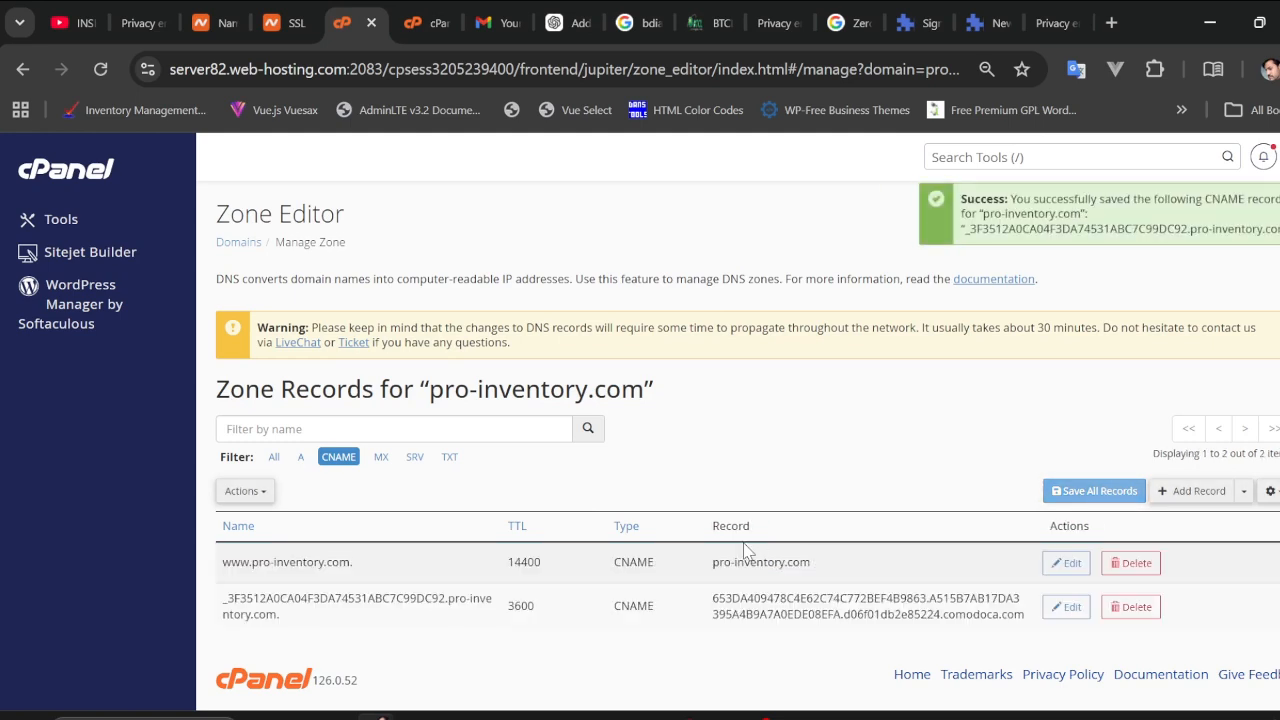
# Return to ZeroSSL, continue to the Finalize stage, and start verifying pro-inventory.com through DNS (CNAME).
pyautogui.hotkey('alt', 'Tab')
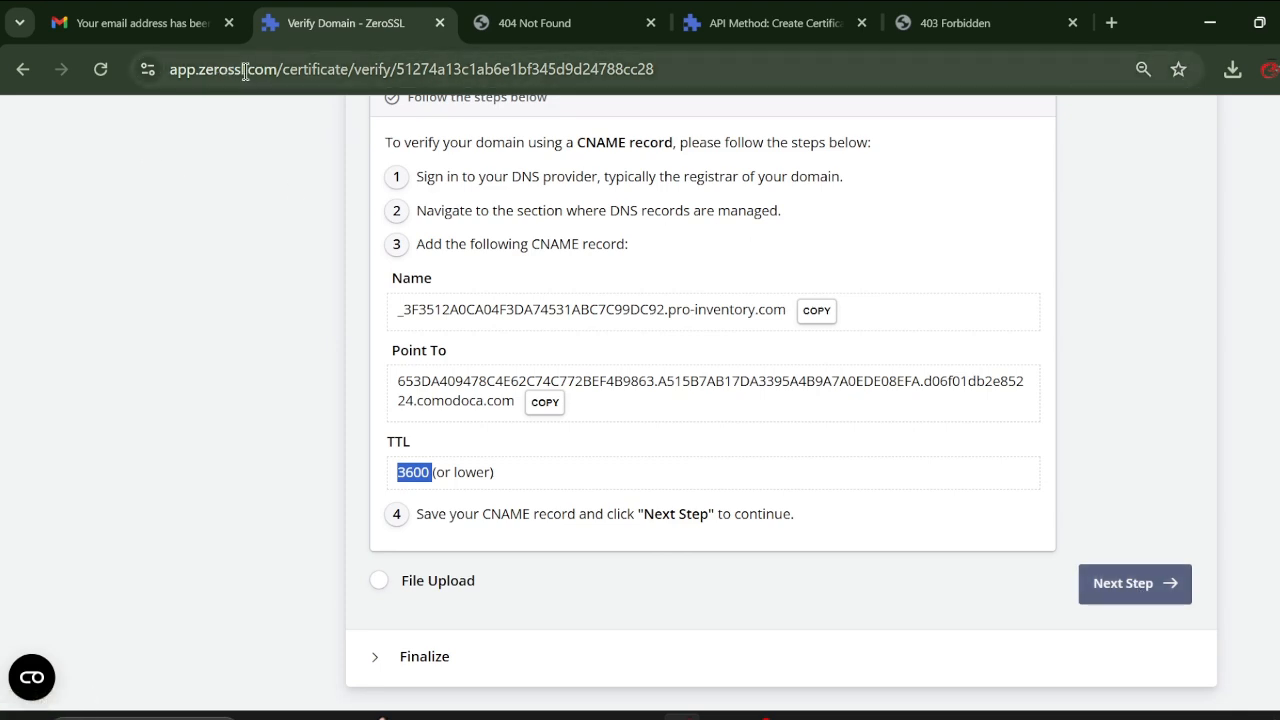
pyautogui.click(1112, 587)
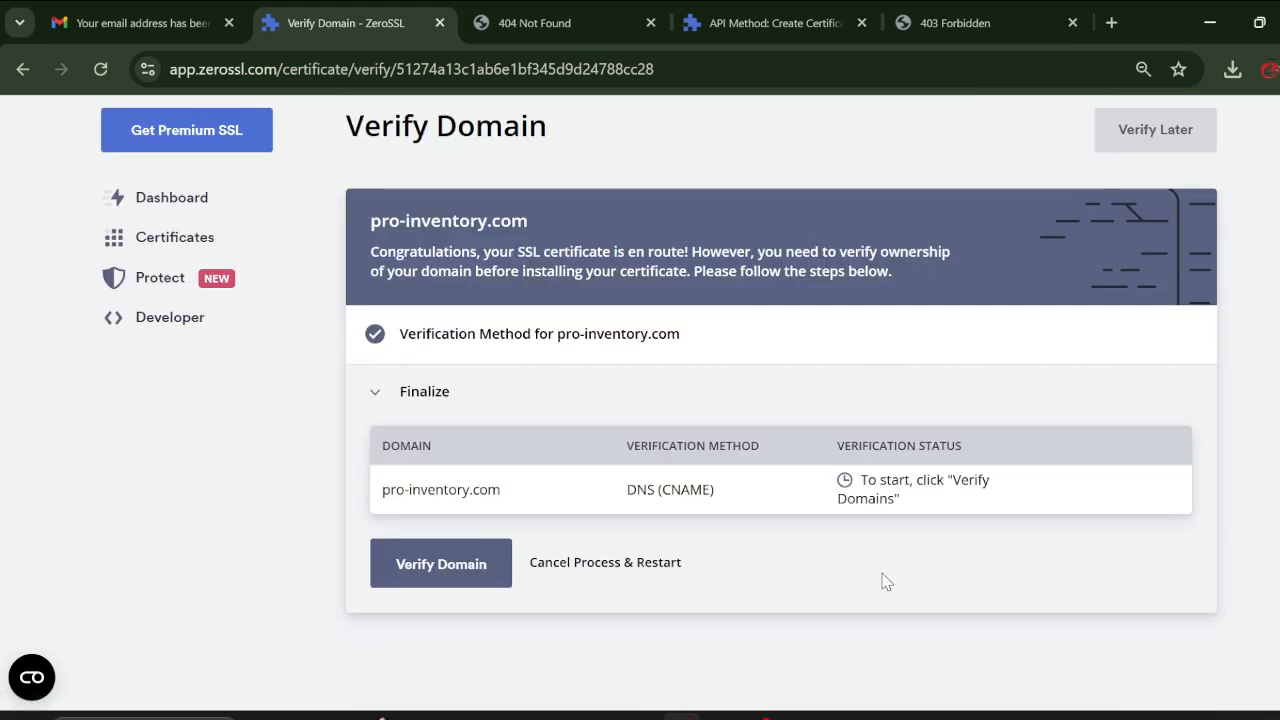
pyautogui.click(442, 568)
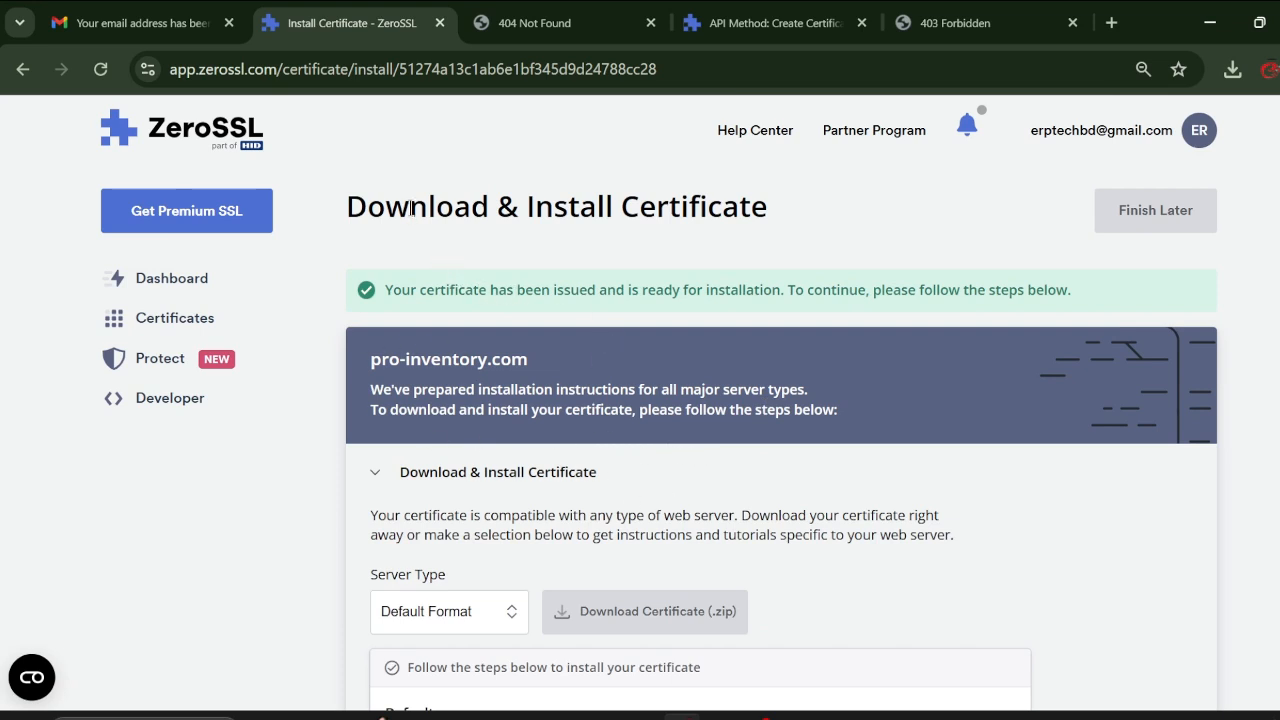
# Examine the Download & Install Certificate page, including the available server types and the Default Format installation instructions.
pyautogui.moveTo(368, 206); pyautogui.dragTo(779, 220)
pyautogui.scroll(-1, 740, 300)
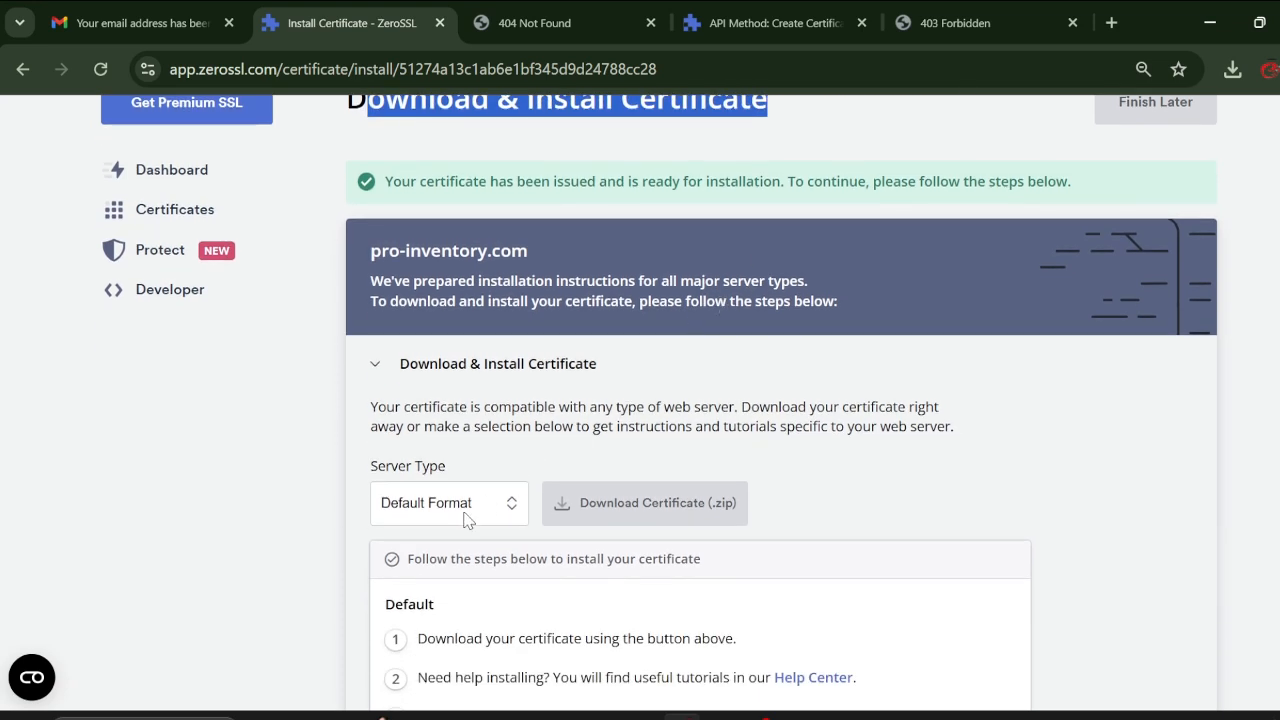
pyautogui.click(298, 487)
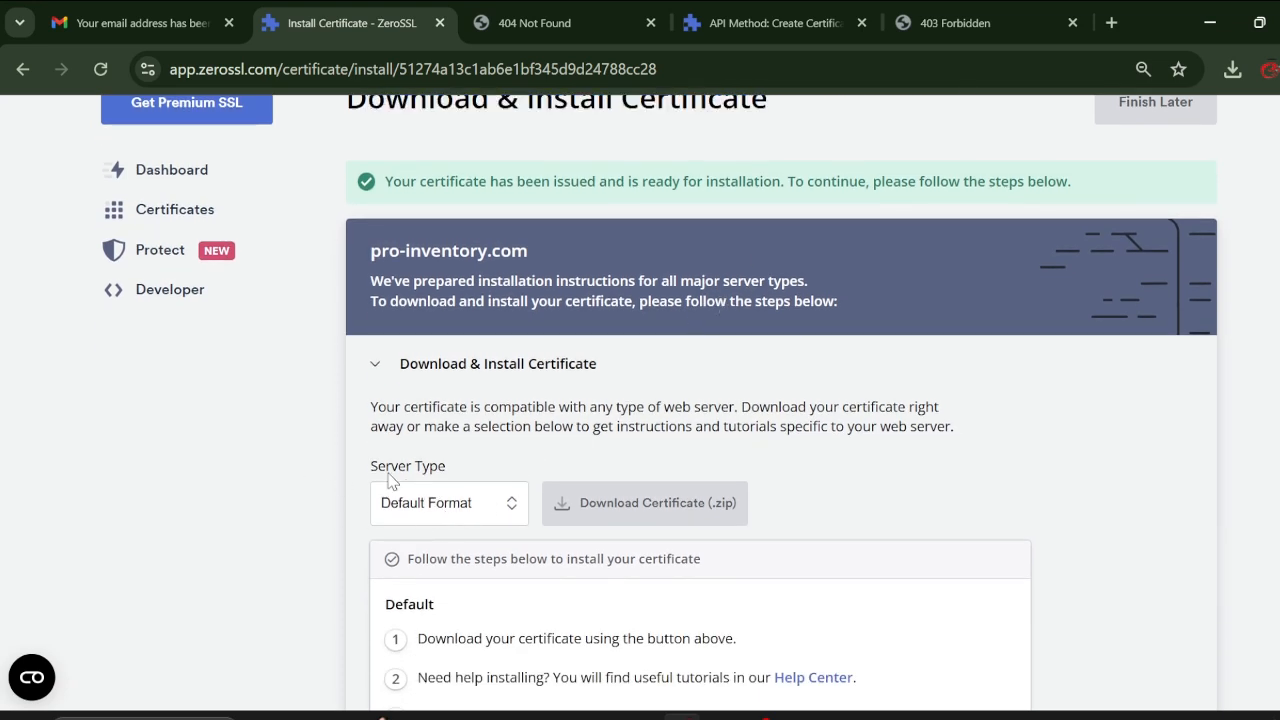
pyautogui.click(436, 512)
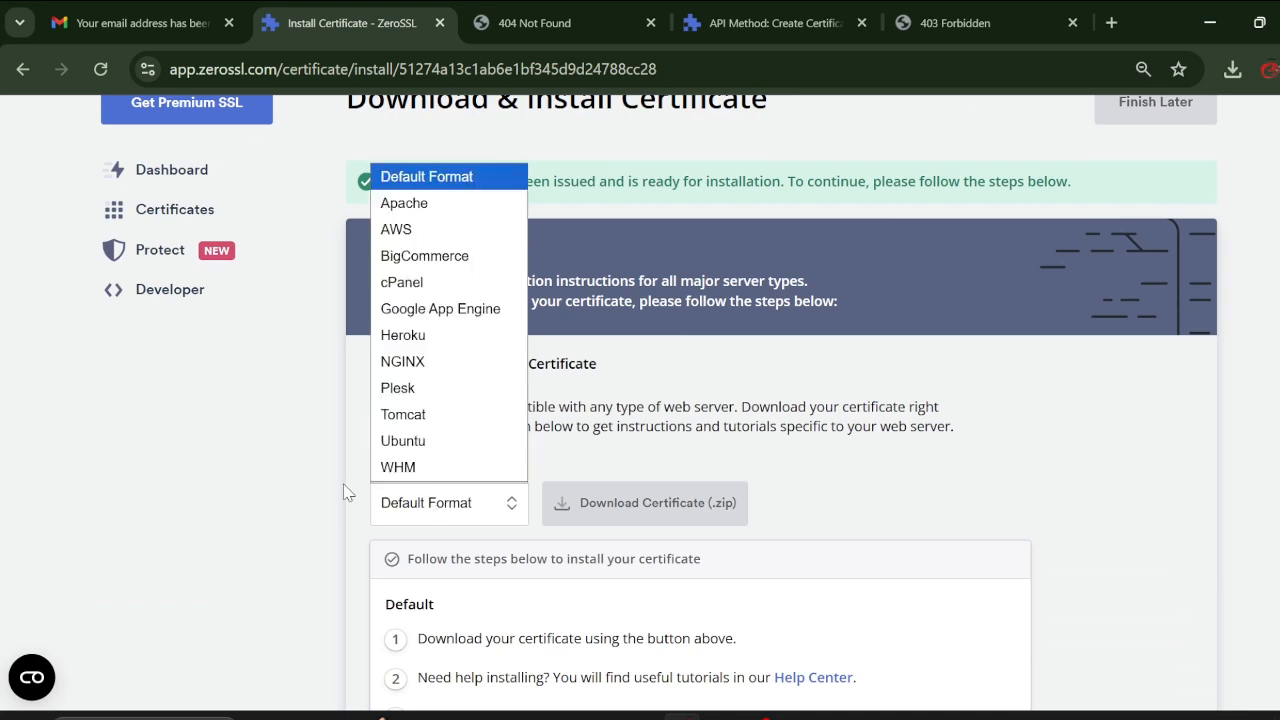
pyautogui.click(289, 504)
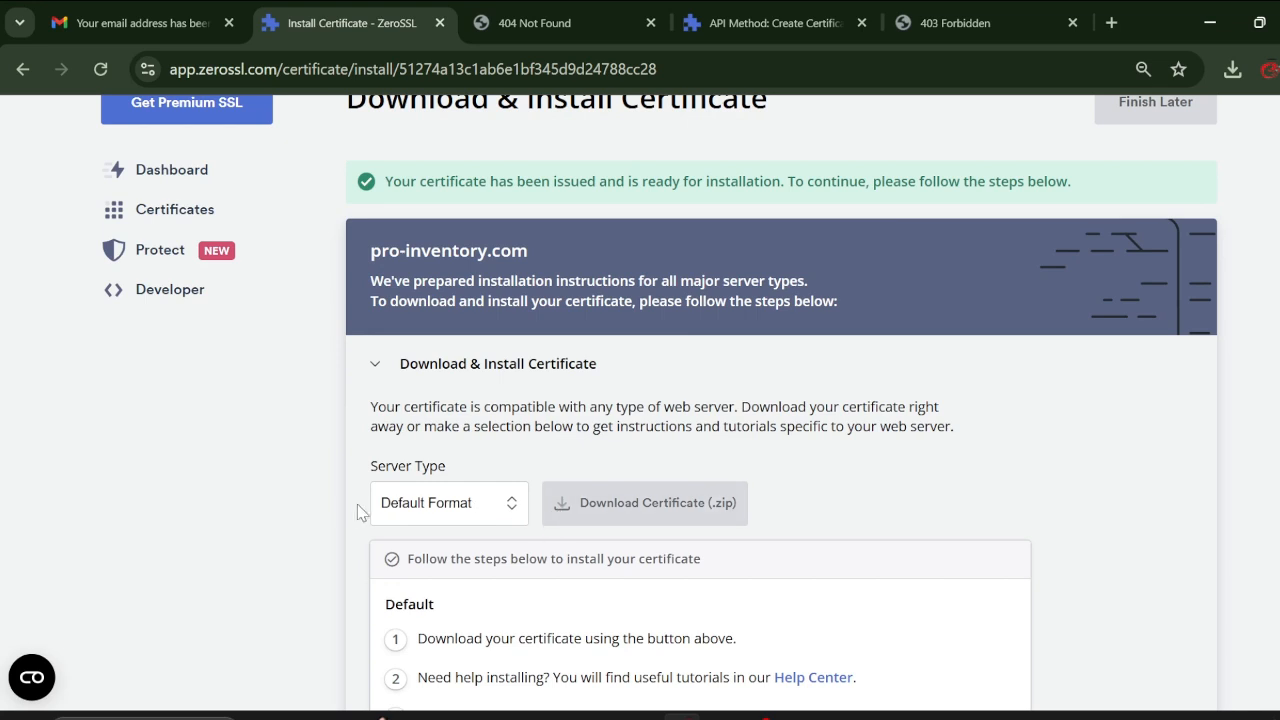
pyautogui.scroll(-1, 418, 474)
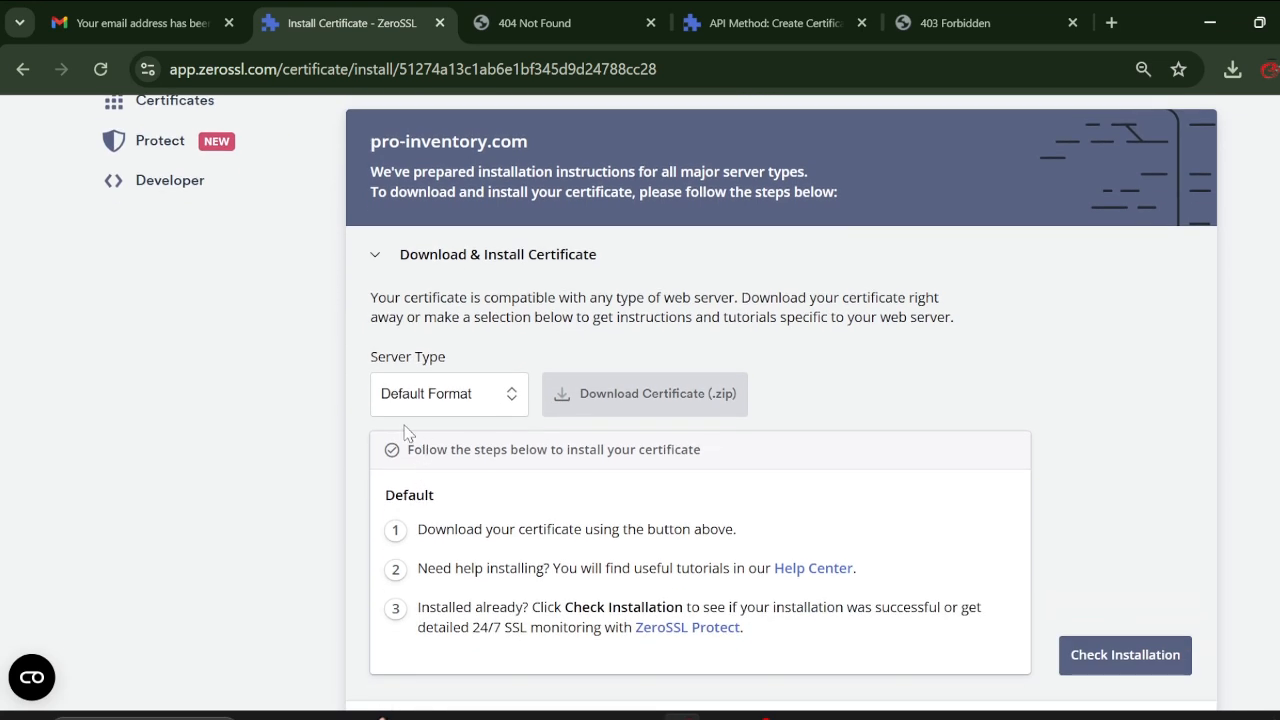
# Download the pro-inventory.com certificate in Default Format as a .zip and show the file in the Downloads folder.
pyautogui.click(657, 395)
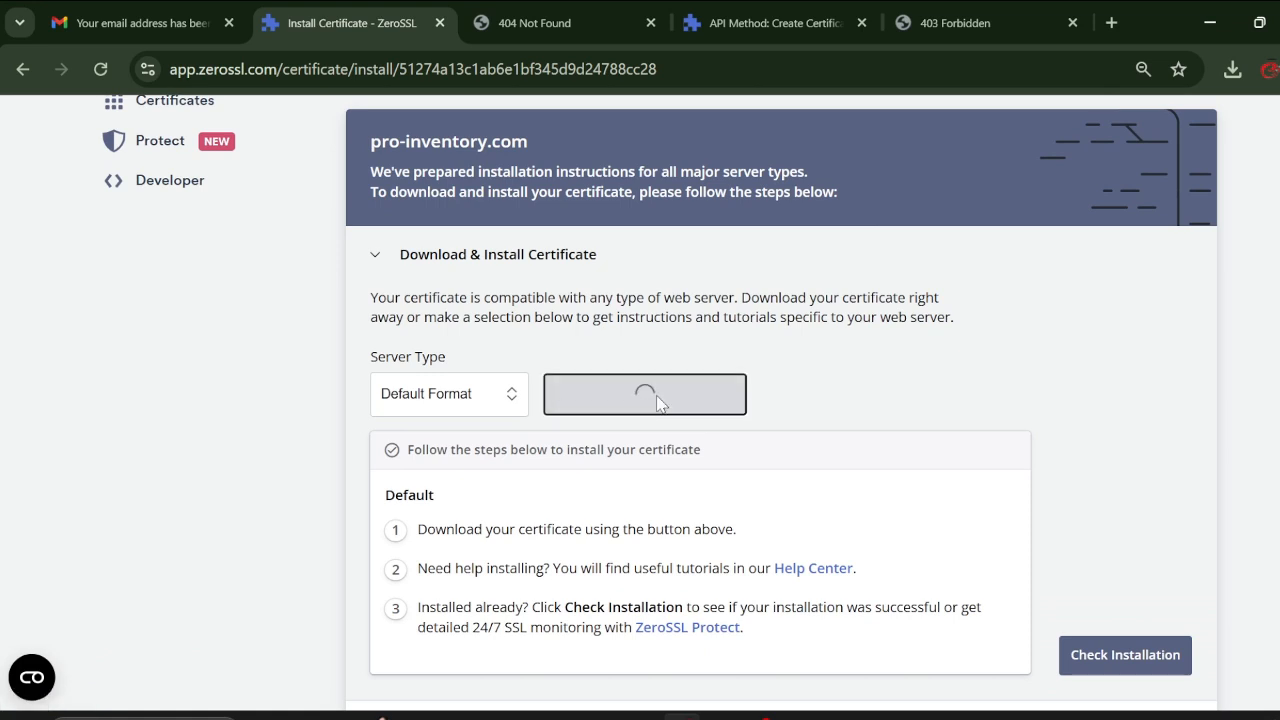
pyautogui.moveTo(1139, 128)
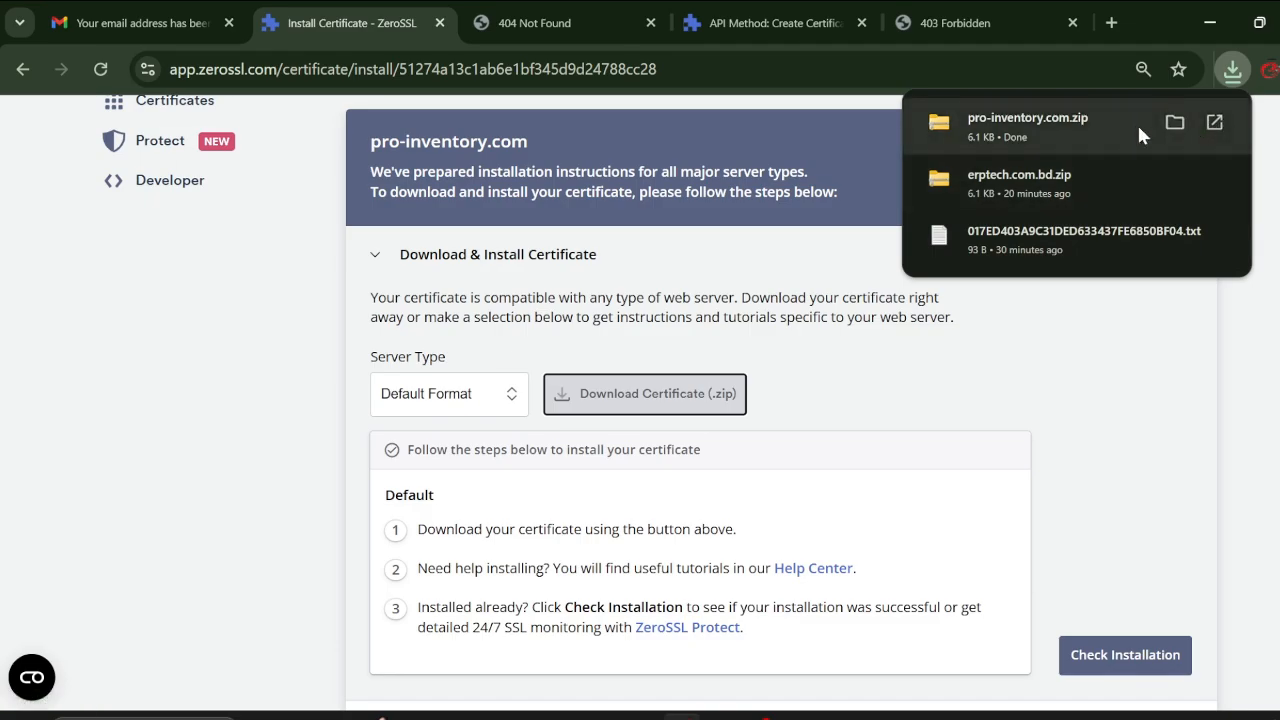
pyautogui.click(1176, 122)
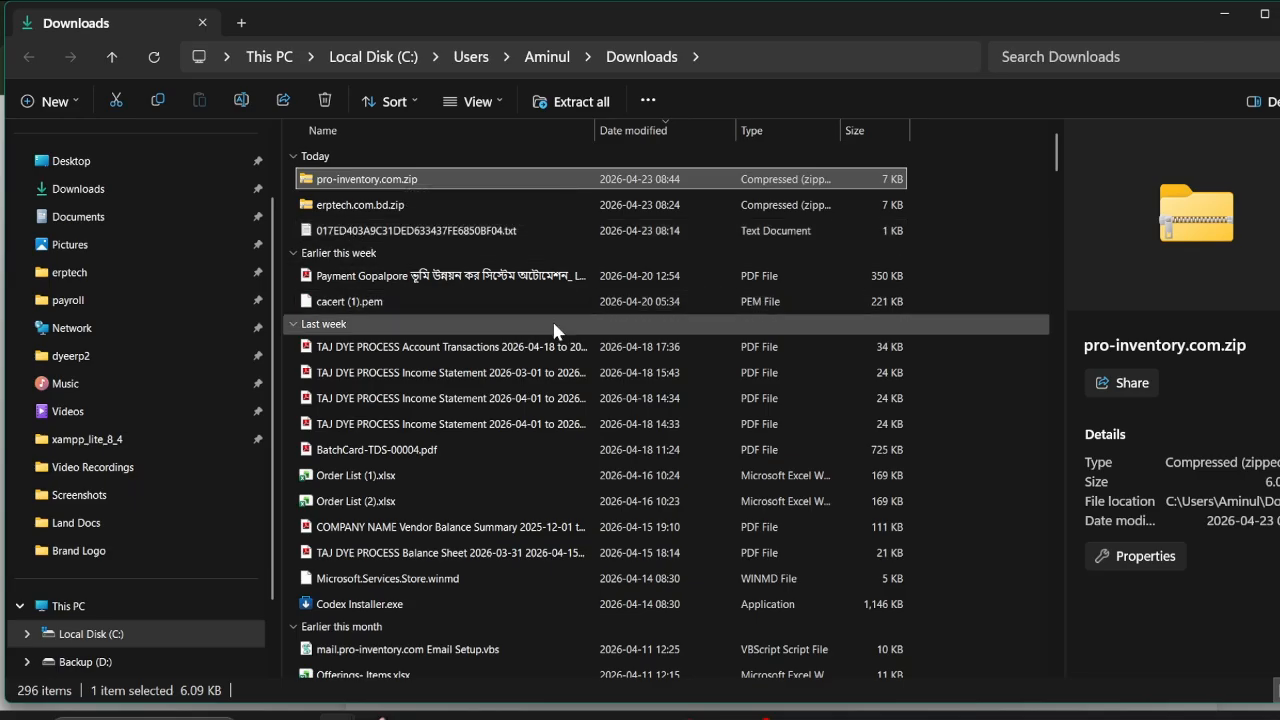
pyautogui.hotkey('alt', 'Tab')
pyautogui.scroll(-2, 954, 586)
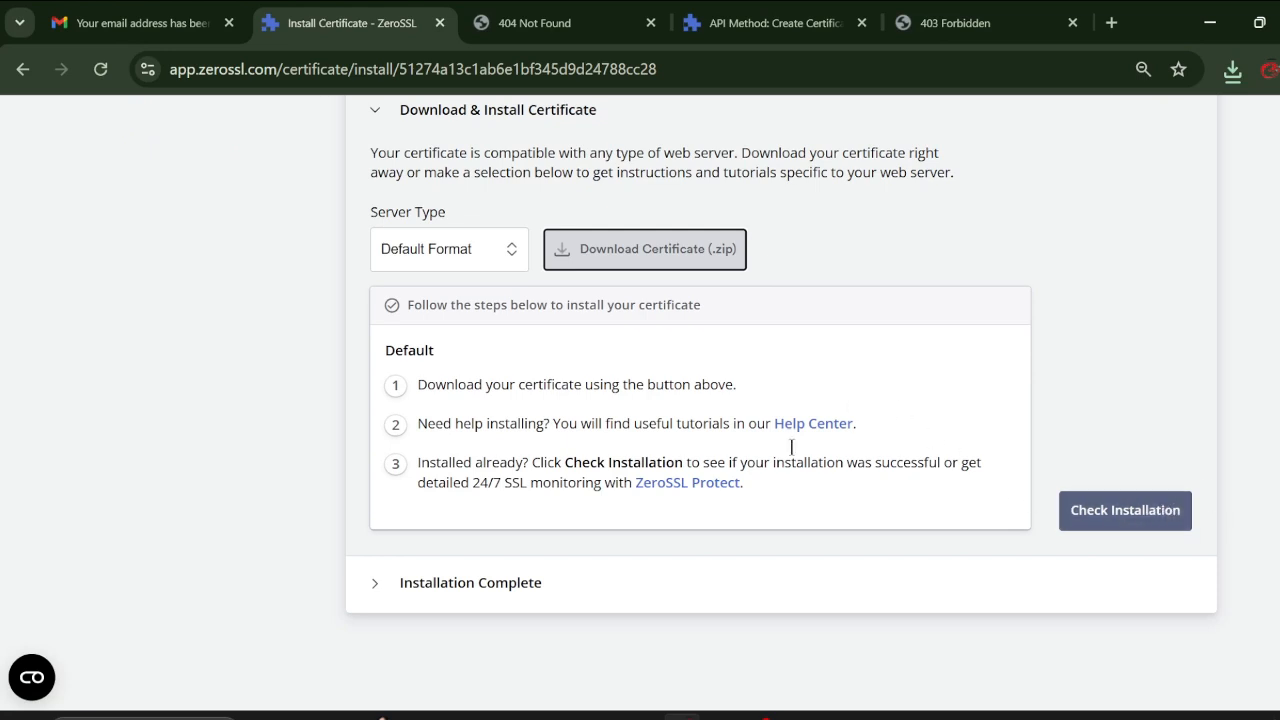
pyautogui.hotkey('alt', 'Tab')
pyautogui.hotkey('alt', 'Tab')
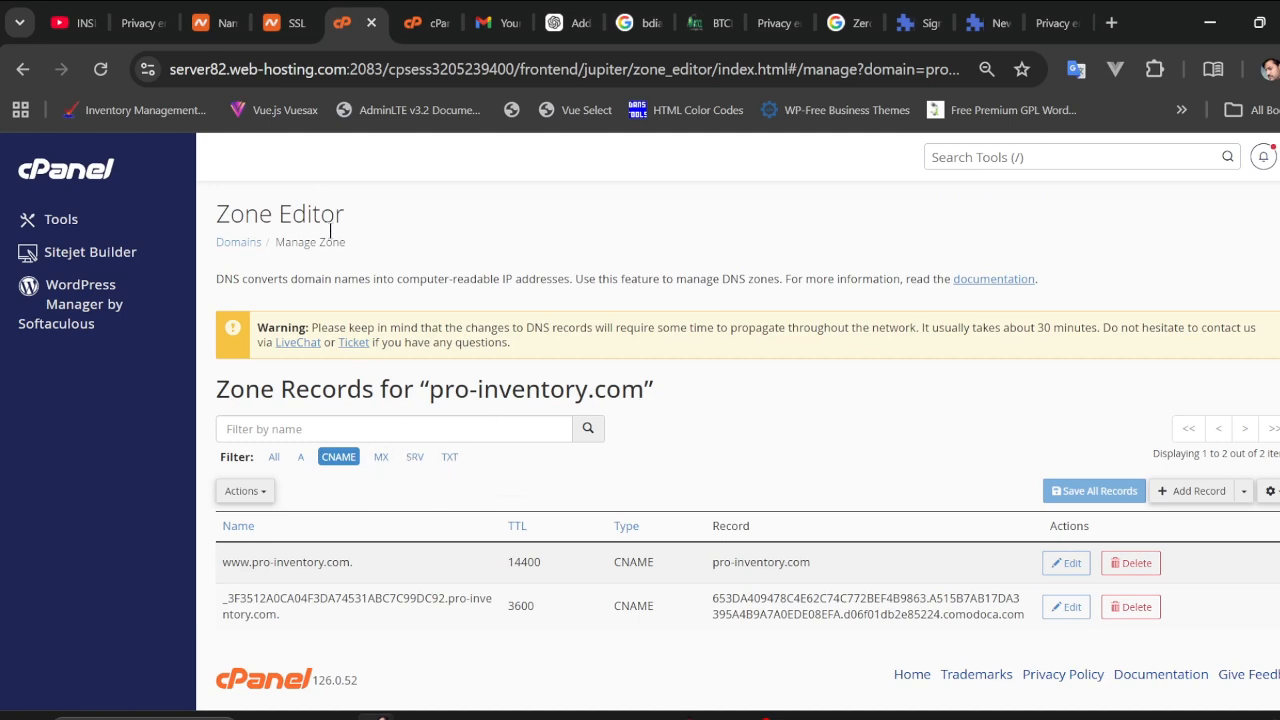
pyautogui.click(977, 158)
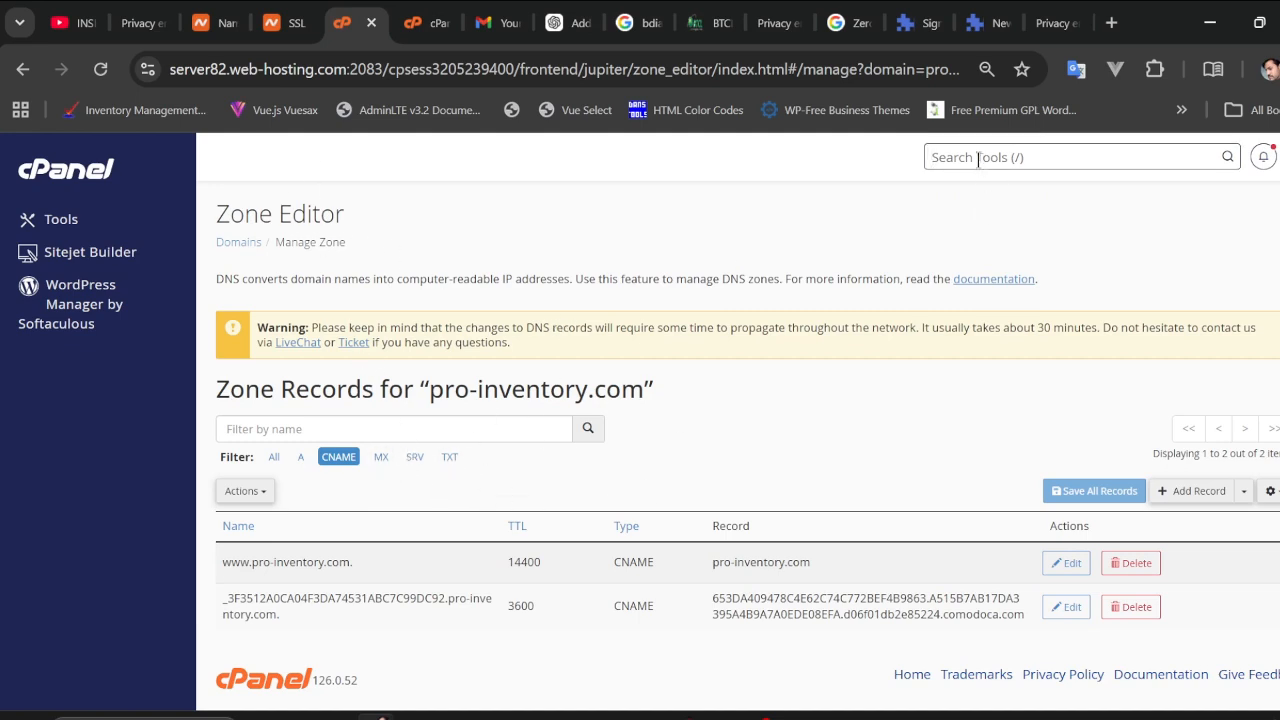
pyautogui.write('ssl')
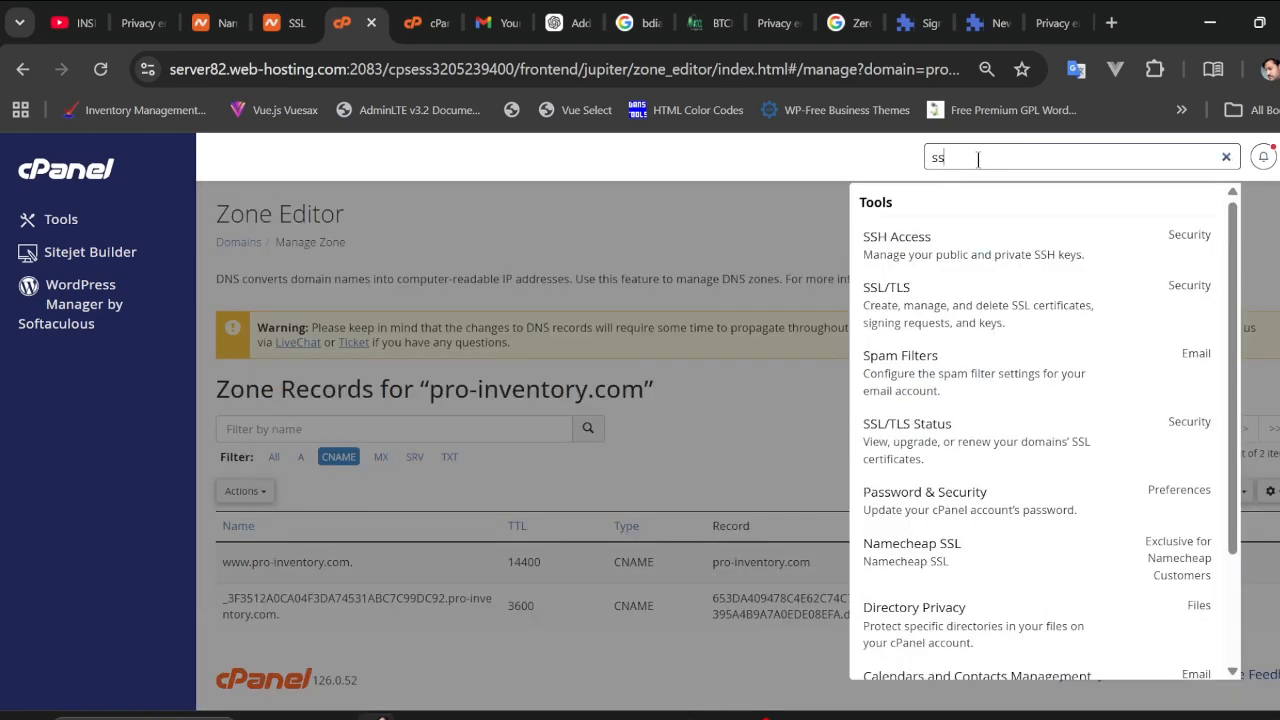
pyautogui.click(995, 308)
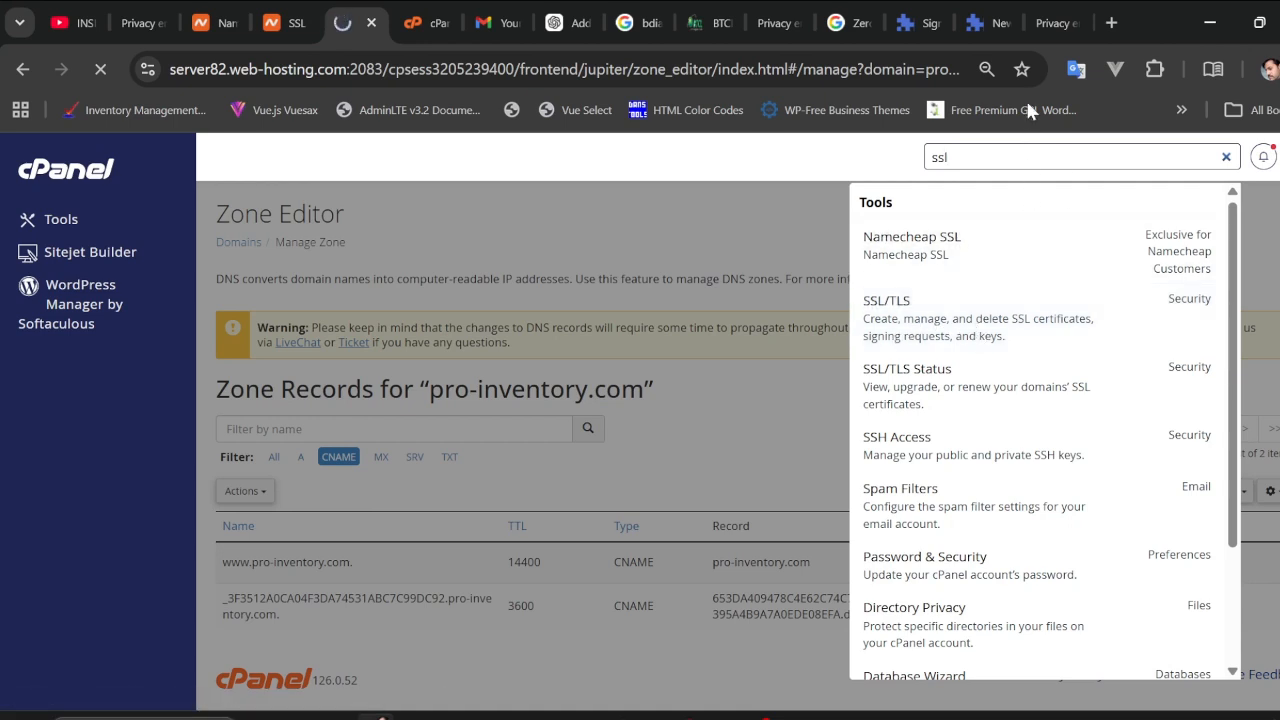
pyautogui.click(1041, 25)
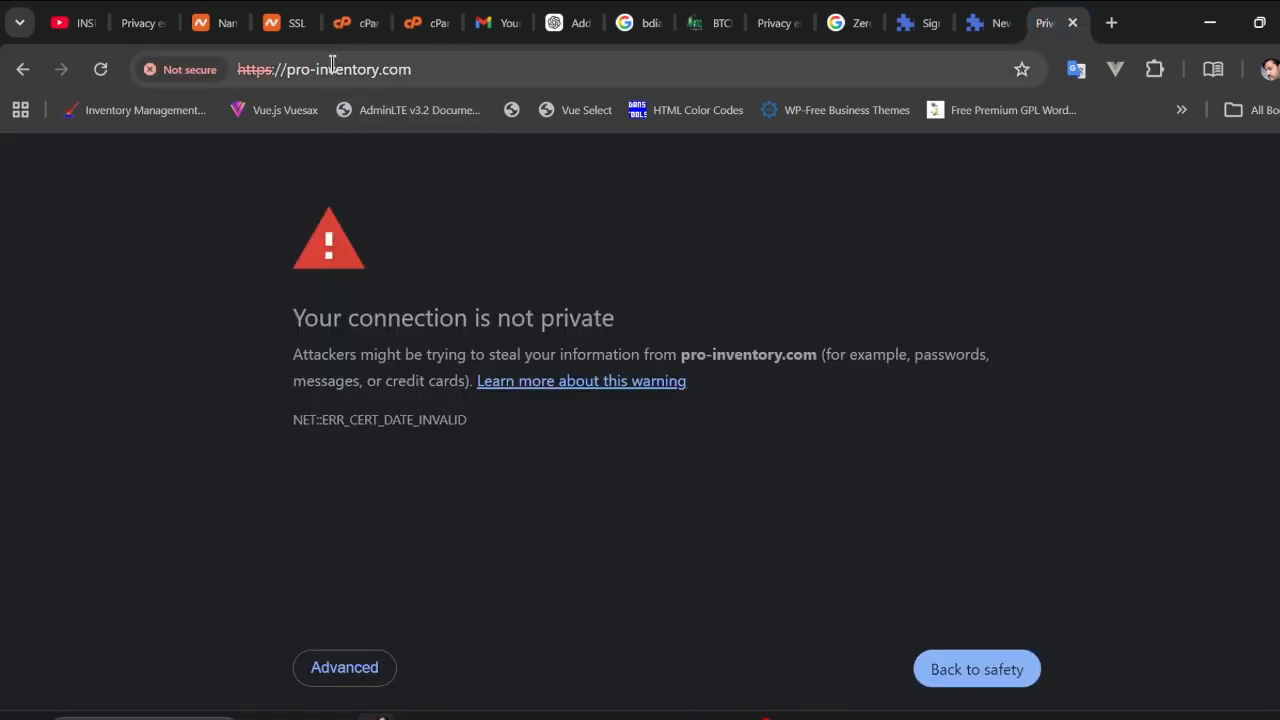
pyautogui.click(356, 24)
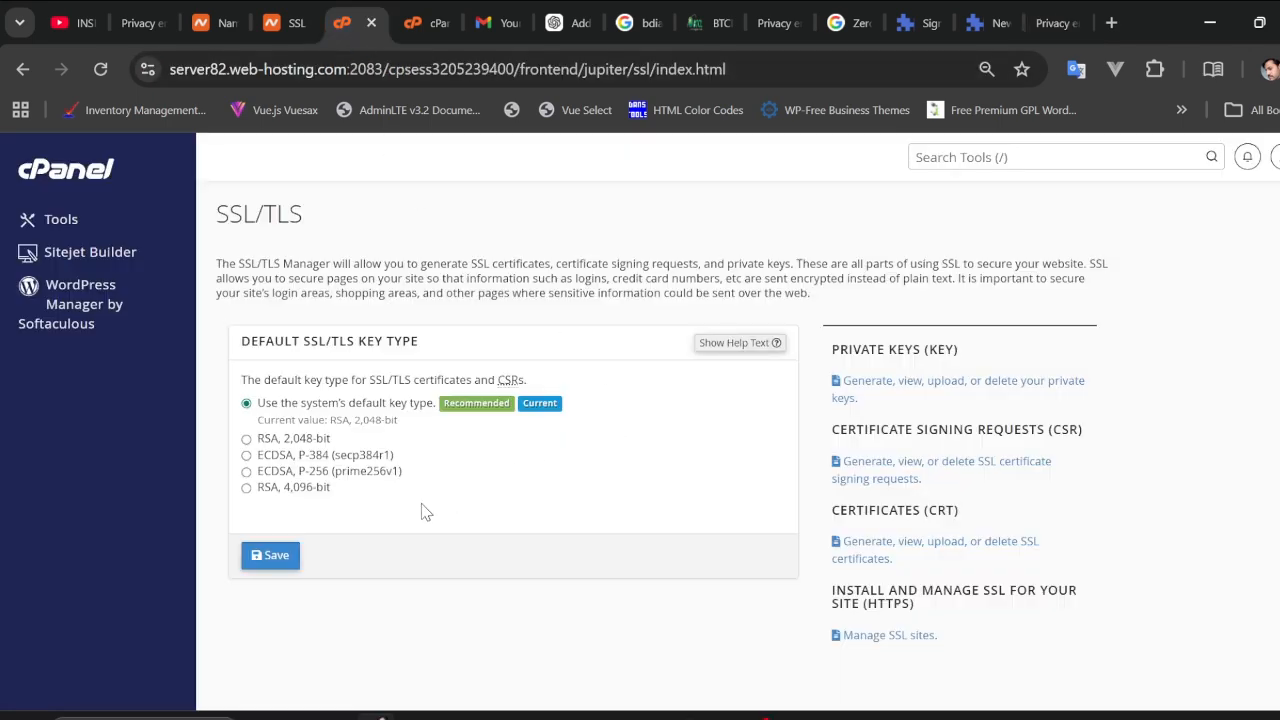
# Open the Manage SSL sites page and examine the installed SSL websites and the Install an SSL Website form.
pyautogui.scroll(-2, 474, 522)
pyautogui.scroll(2, 474, 522)
pyautogui.click(883, 641)
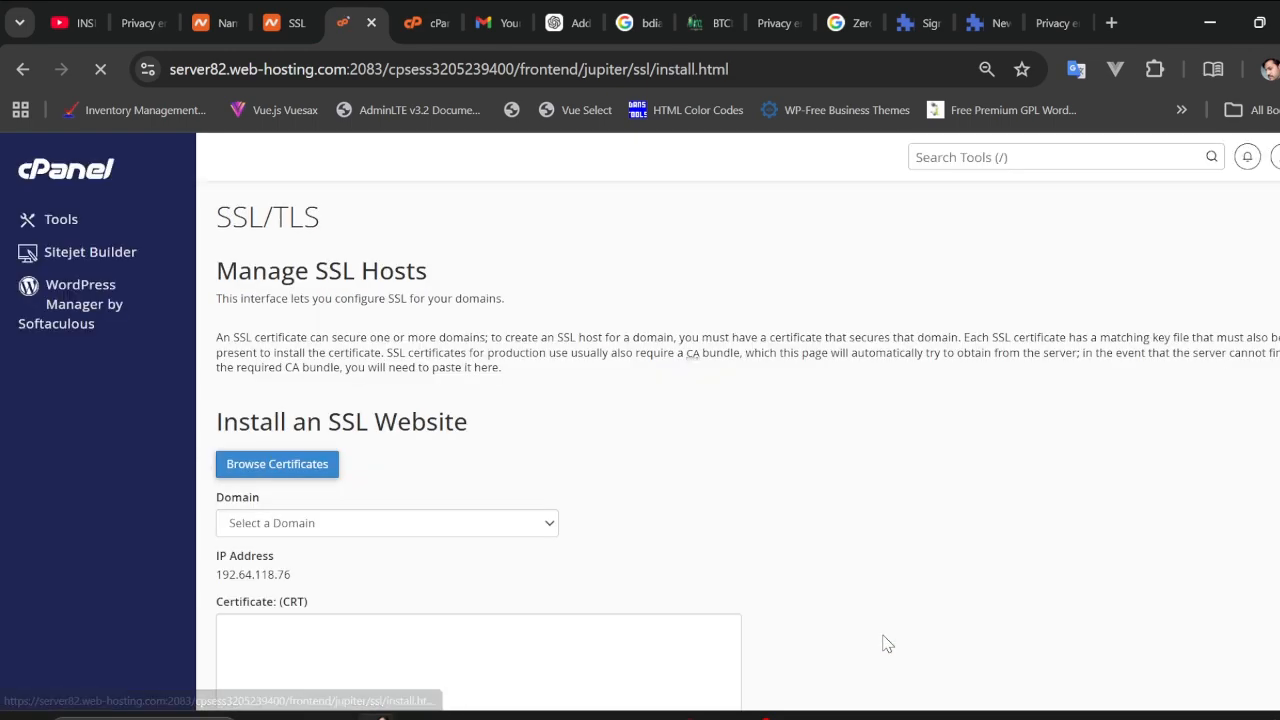
pyautogui.scroll(-3, 592, 567)
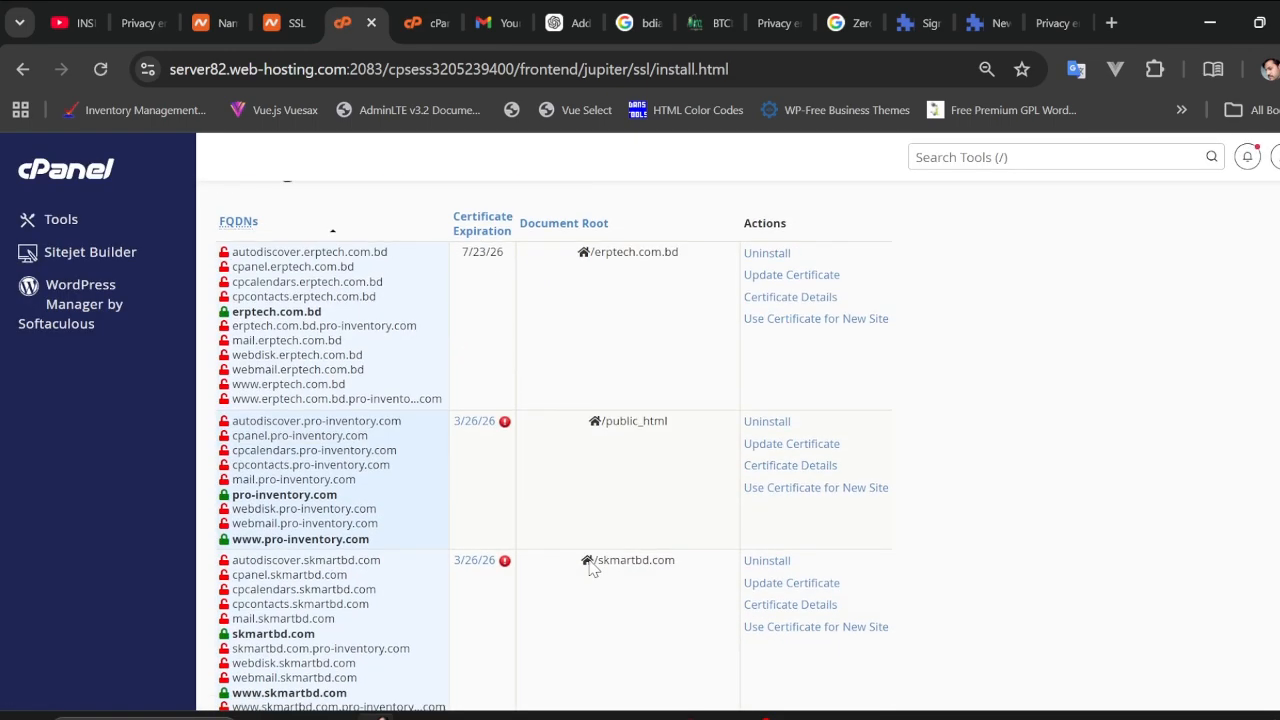
pyautogui.scroll(4, 591, 566)
pyautogui.scroll(-6, 585, 566)
pyautogui.scroll(-5, 577, 565)
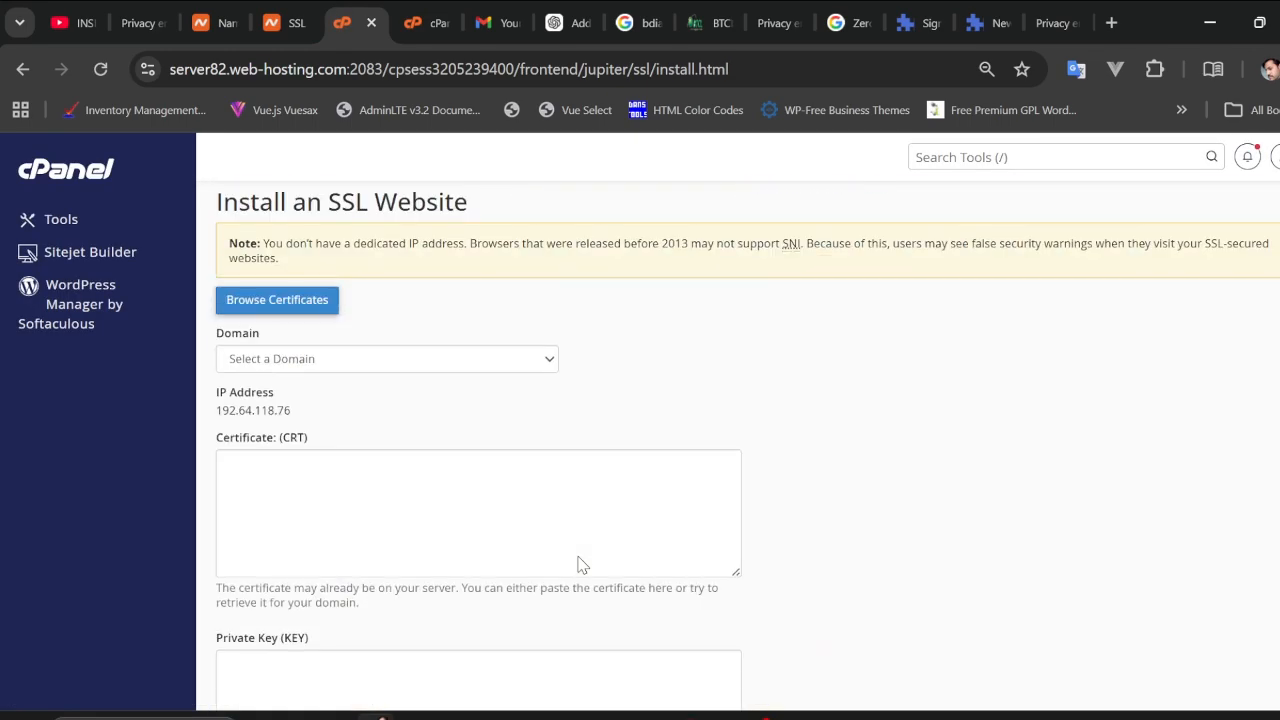
pyautogui.scroll(-3, 577, 556)
pyautogui.scroll(3, 577, 556)
pyautogui.scroll(-5, 577, 556)
pyautogui.scroll(15, 576, 556)
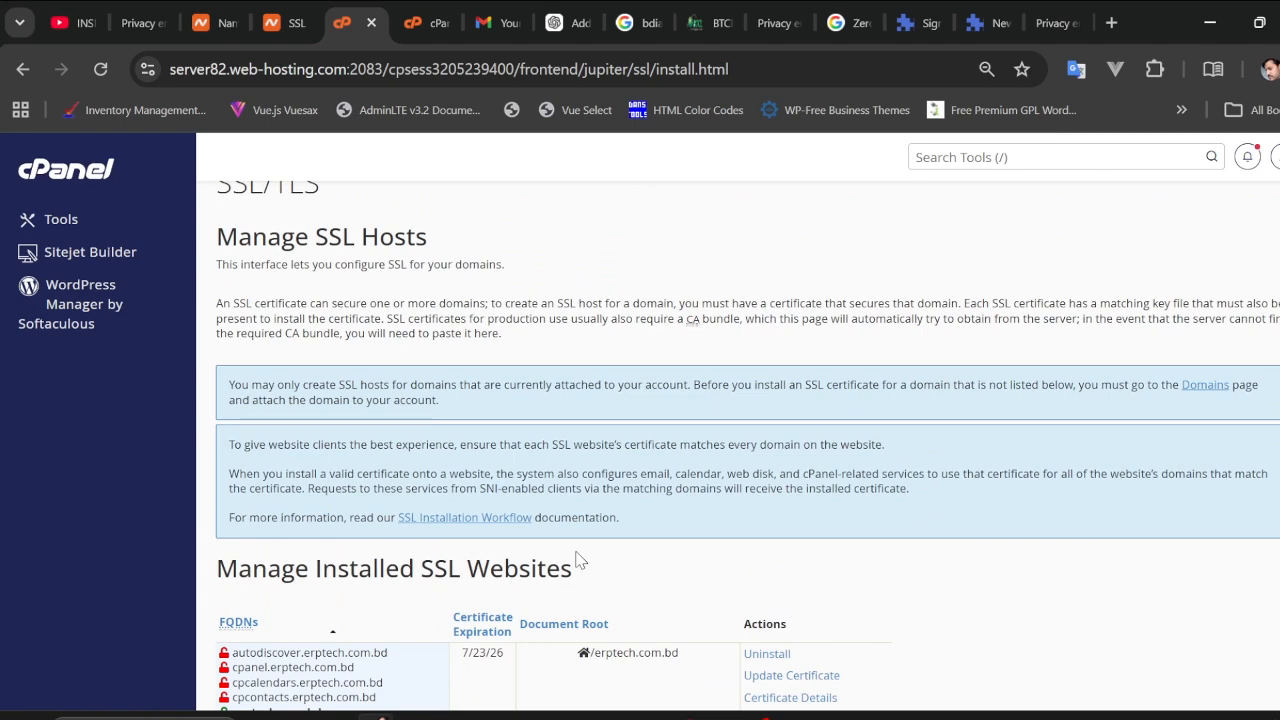
pyautogui.scroll(1, 577, 560)
pyautogui.scroll(-4, 517, 414)
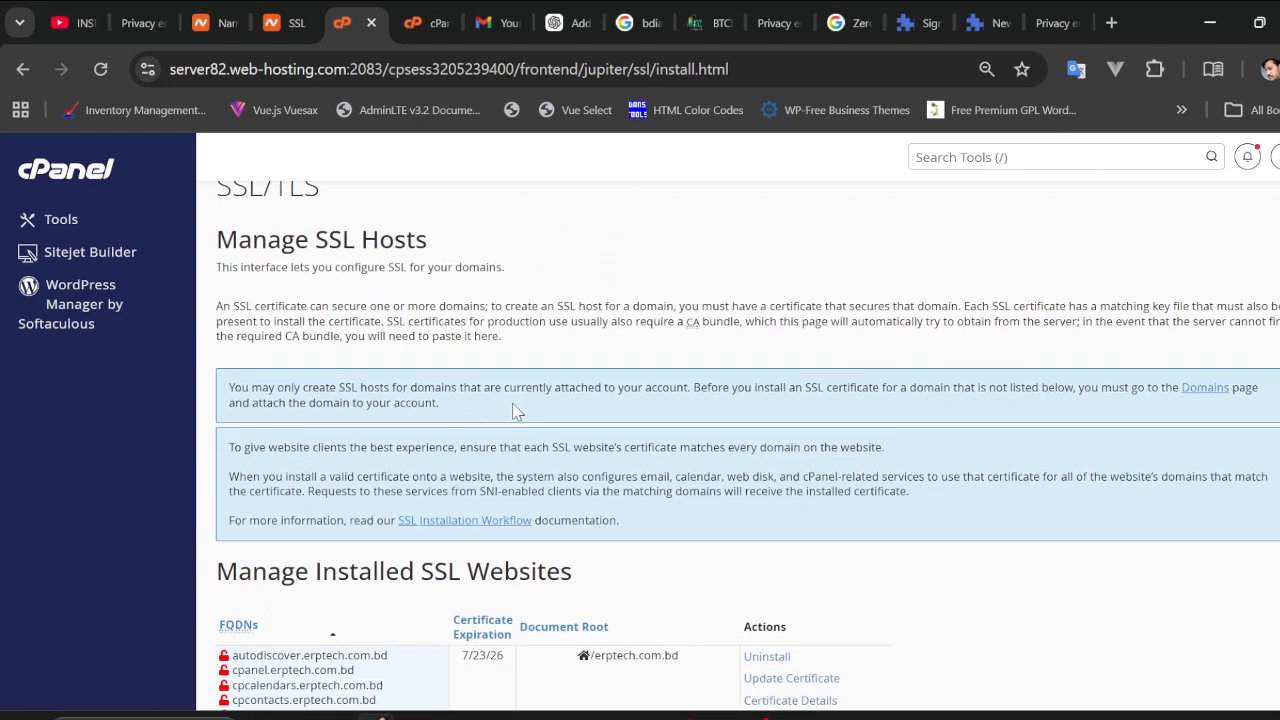
pyautogui.scroll(3, 517, 414)
pyautogui.scroll(-2, 612, 432)
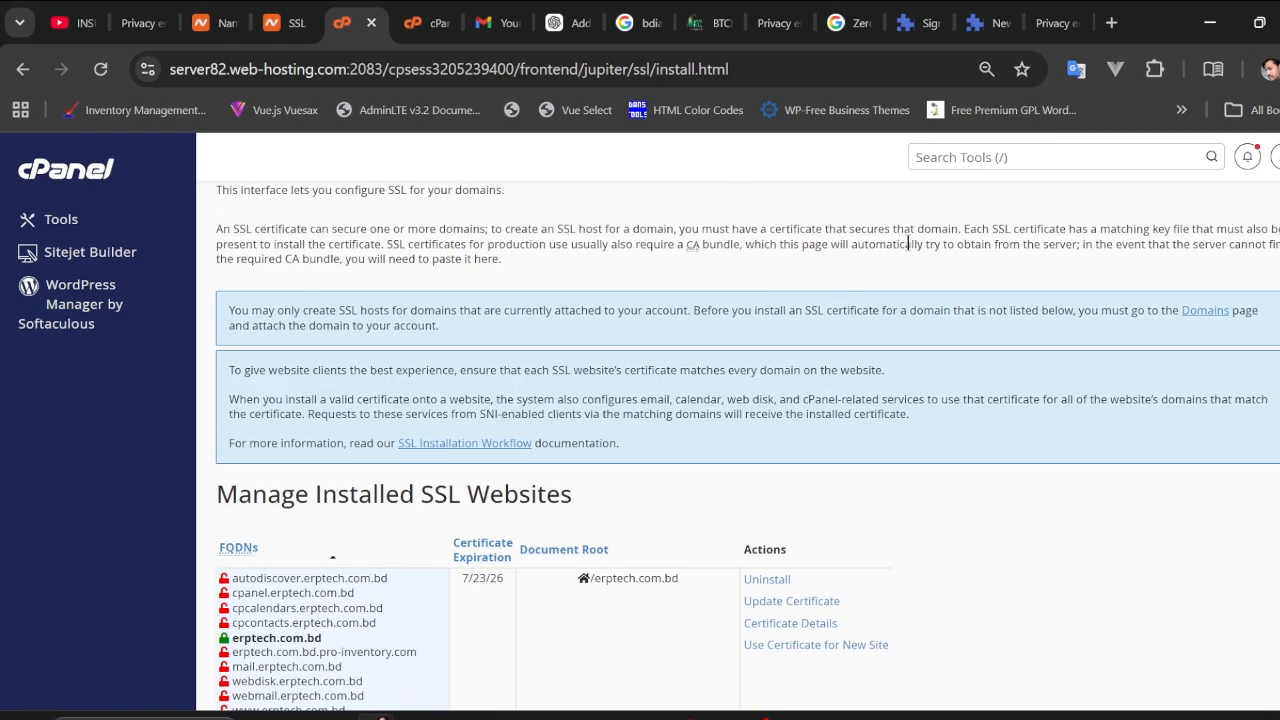
pyautogui.scroll(2, 956, 236)
# Return to SSL/TLS by searching the tools for "ssl" and open the private keys management page.
pyautogui.click(976, 160)
pyautogui.write('ssl')
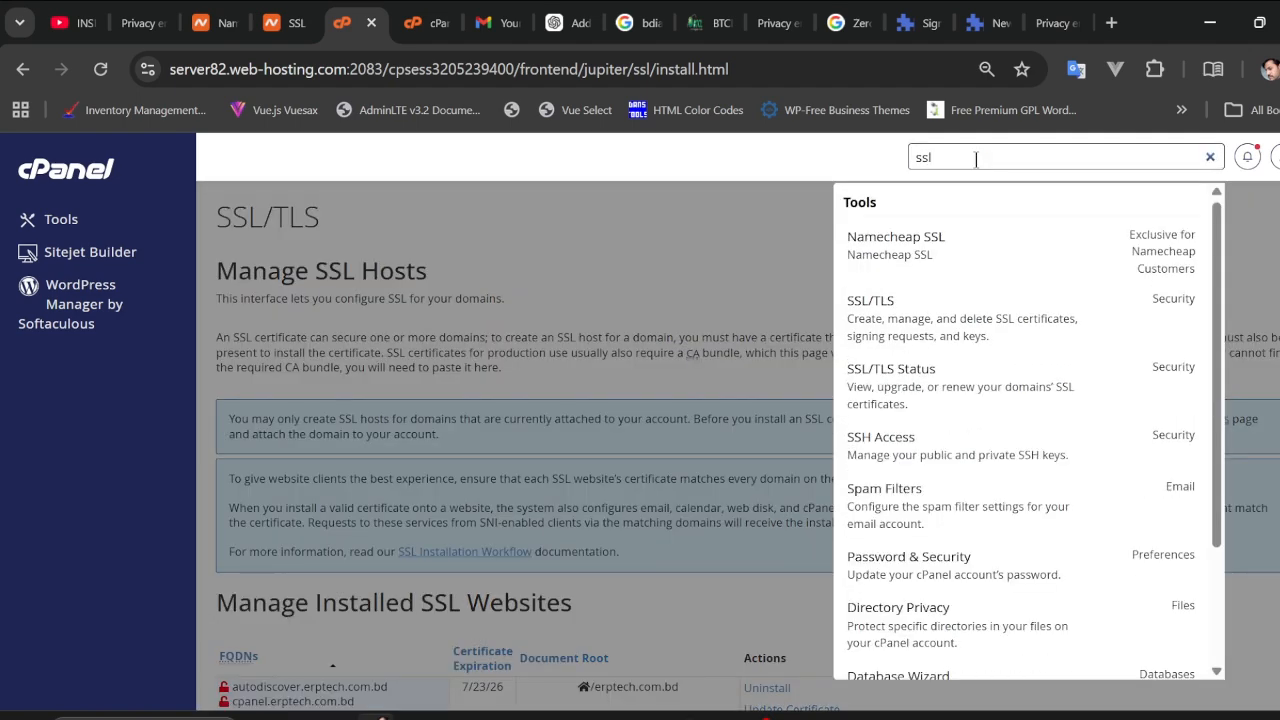
pyautogui.click(980, 325)
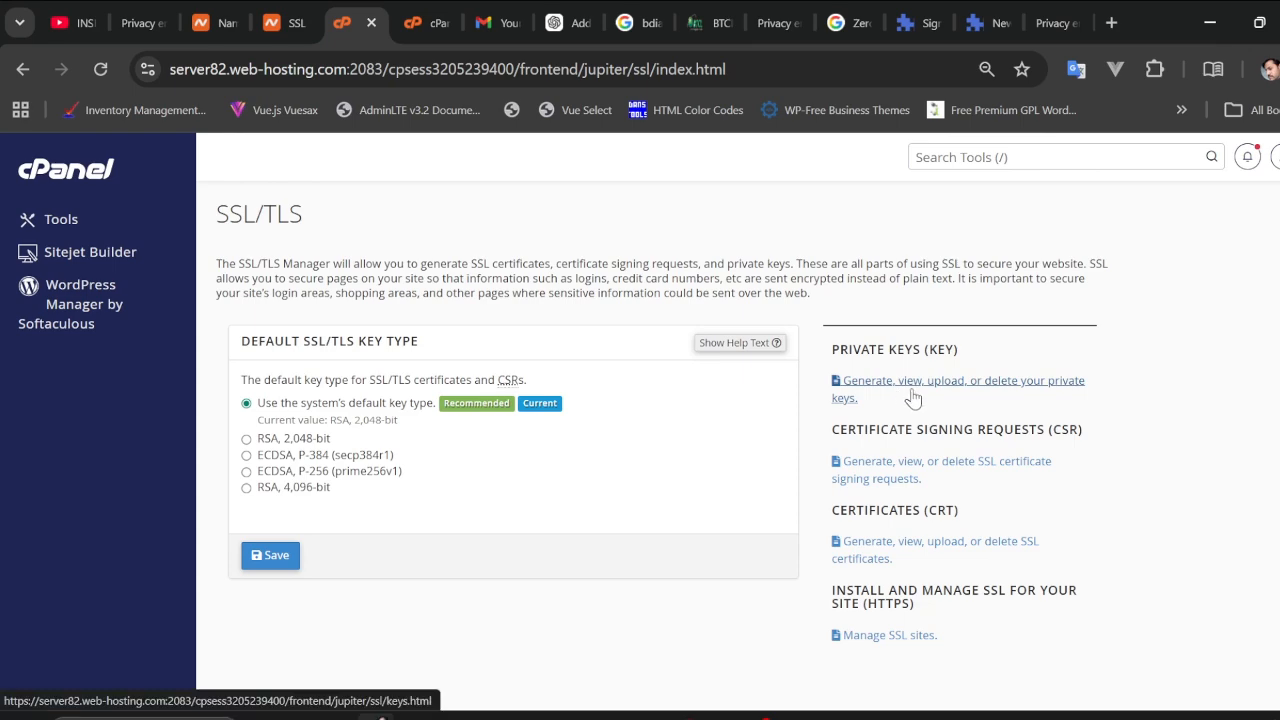
pyautogui.click(953, 393)
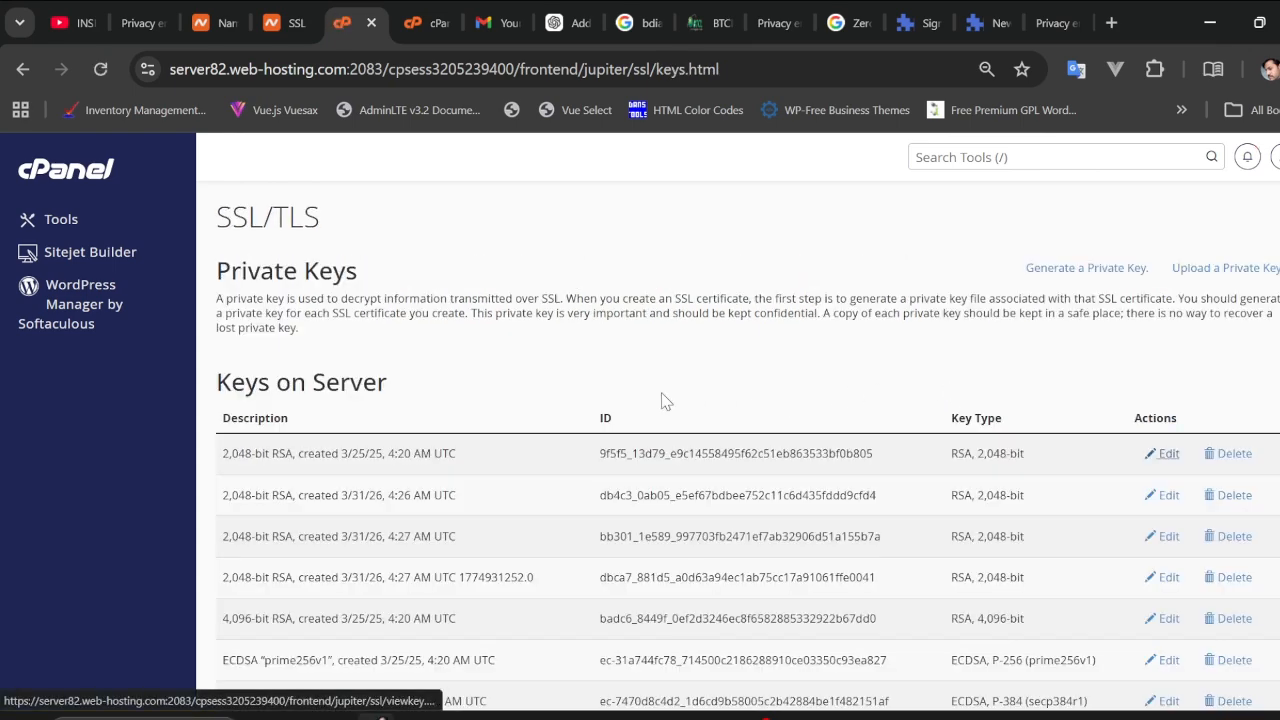
# Examine the keys on the server and the forms for generating a private key and uploading one by pasting or .key file.
pyautogui.scroll(-4, 620, 377)
pyautogui.scroll(-10, 640, 440)
pyautogui.scroll(4, 646, 500)
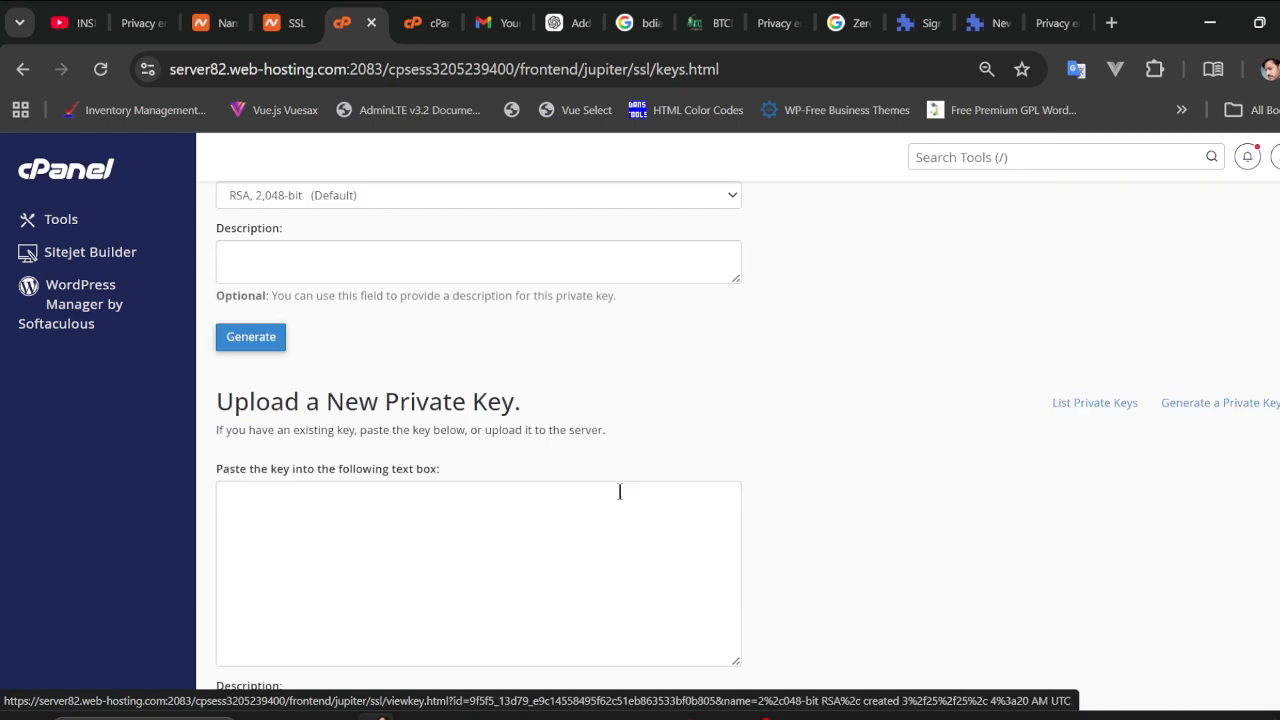
pyautogui.scroll(-4, 500, 530)
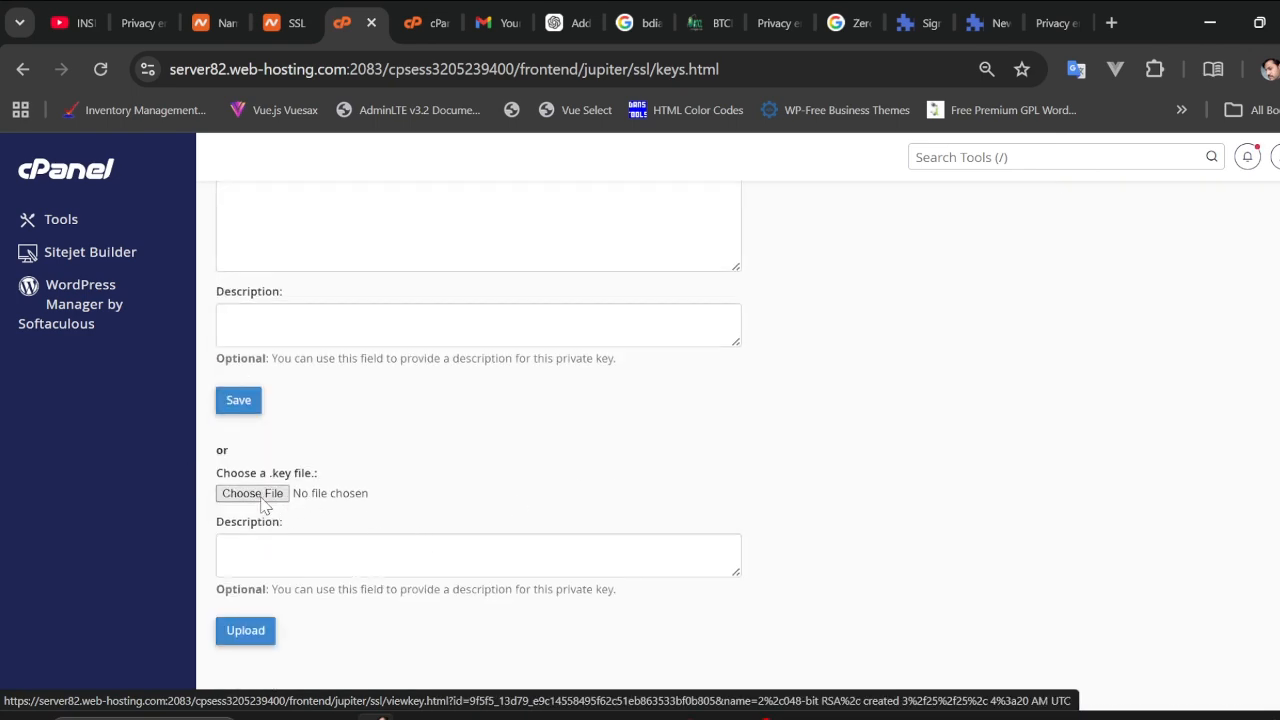
pyautogui.scroll(-1, 272, 508)
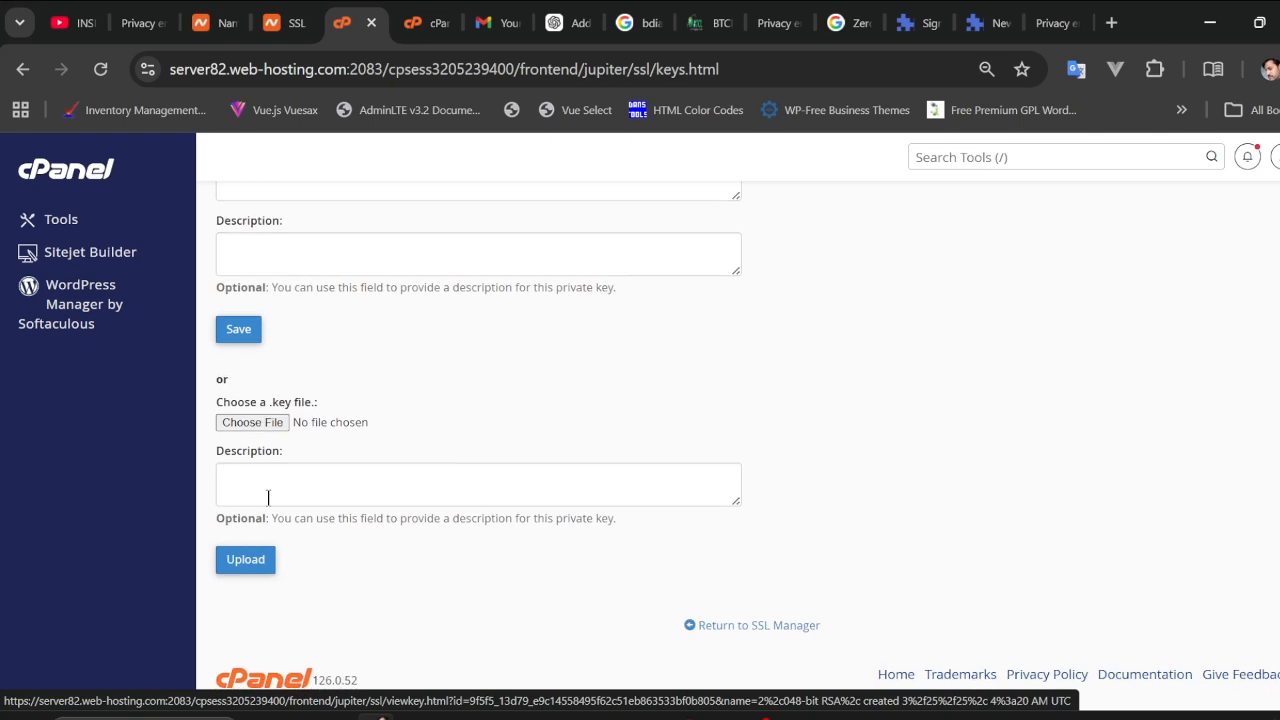
pyautogui.scroll(2, 272, 508)
pyautogui.scroll(-2, 275, 502)
pyautogui.scroll(4, 255, 530)
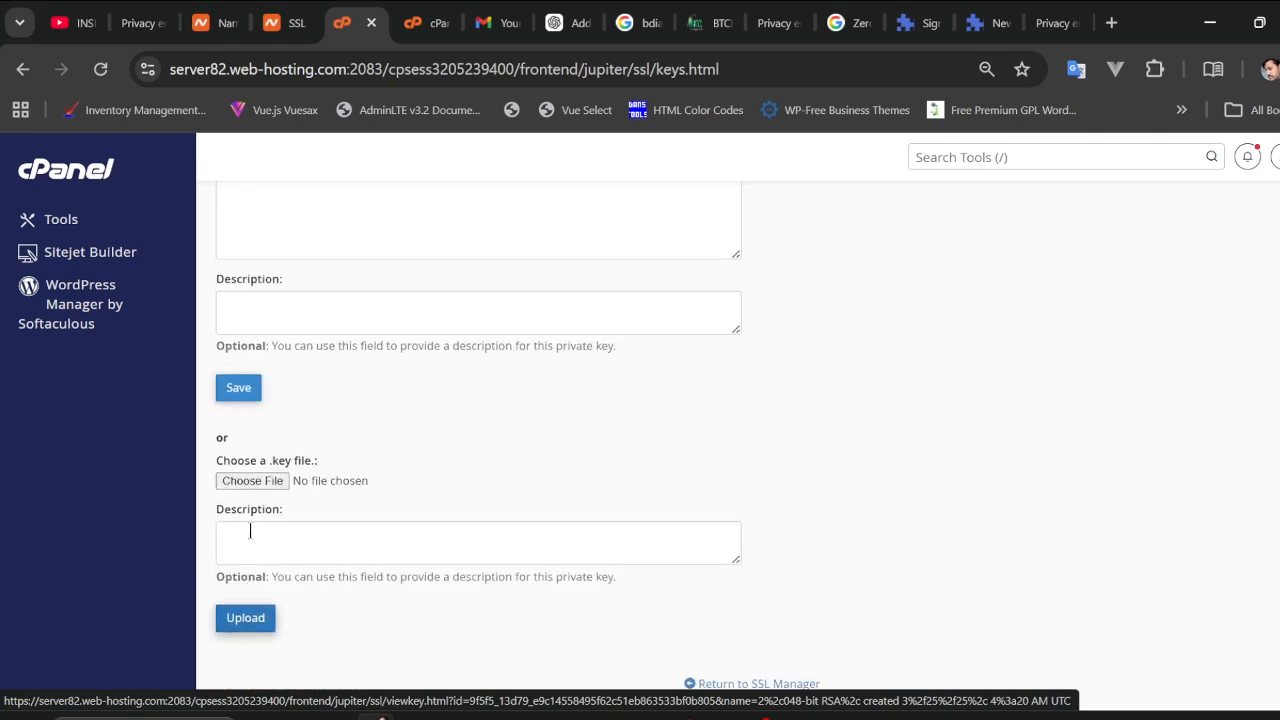
pyautogui.scroll(4, 262, 512)
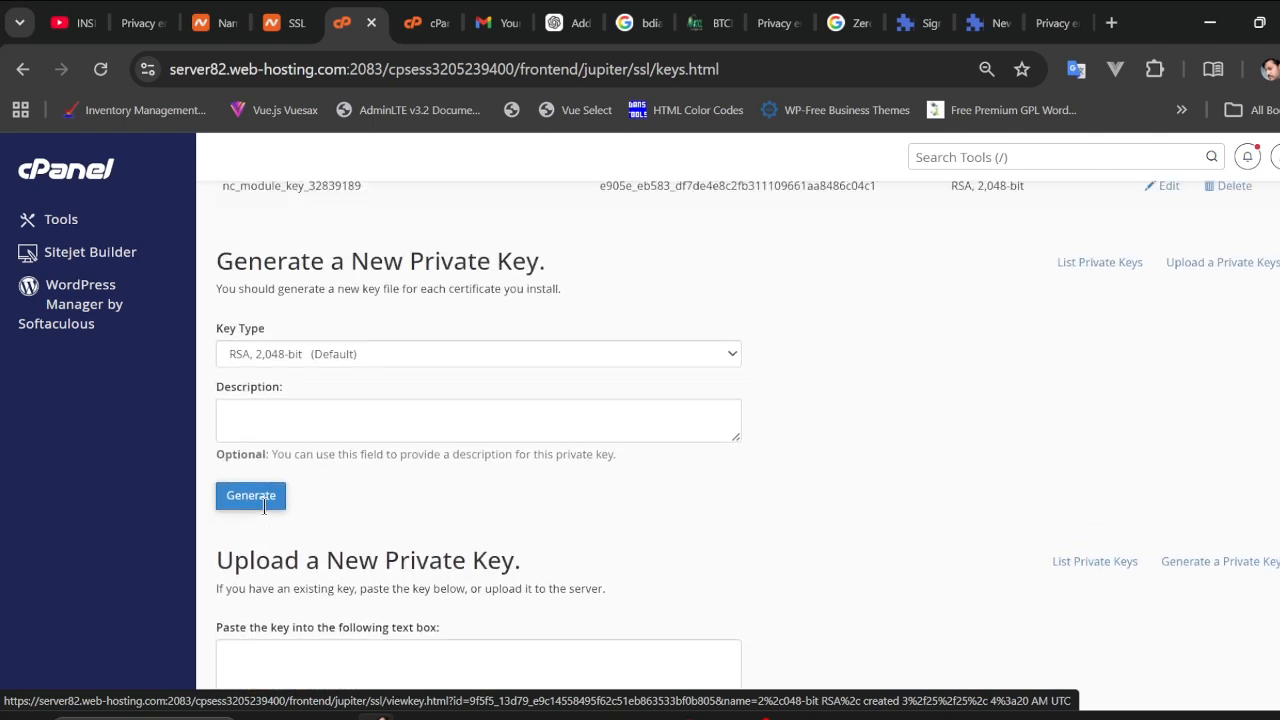
pyautogui.scroll(3, 276, 475)
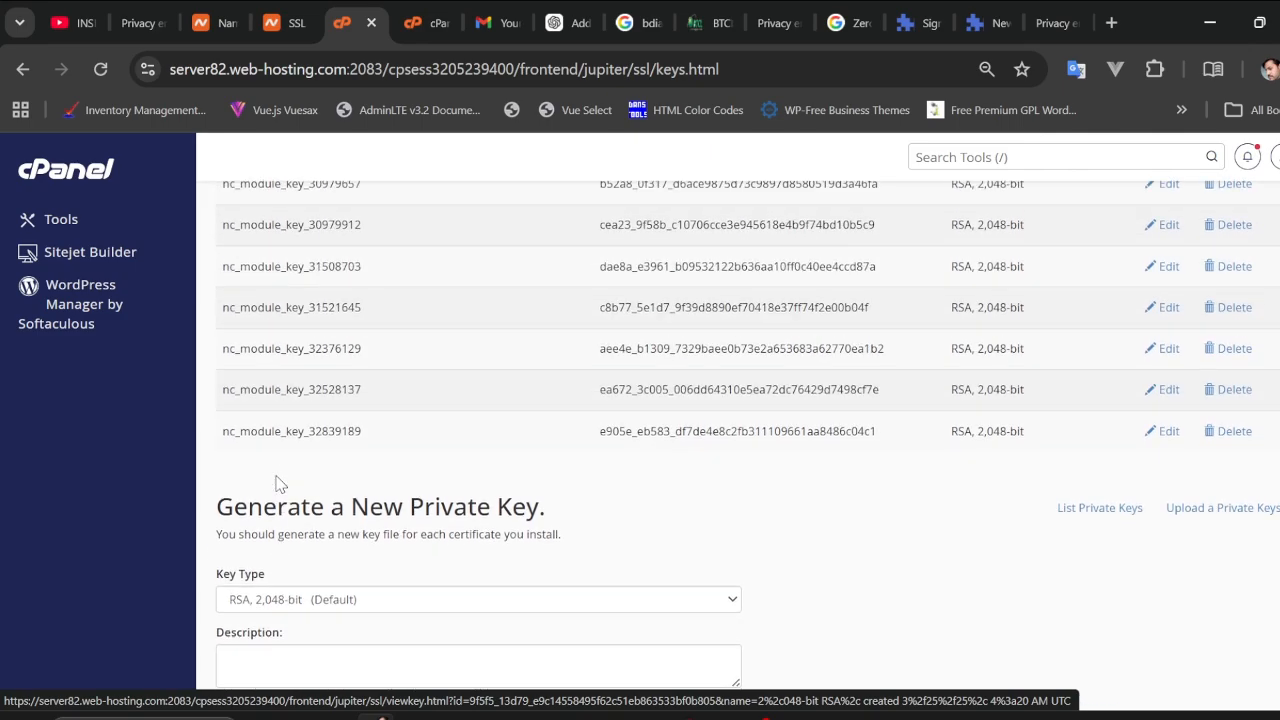
pyautogui.scroll(-3, 277, 486)
pyautogui.scroll(7, 463, 503)
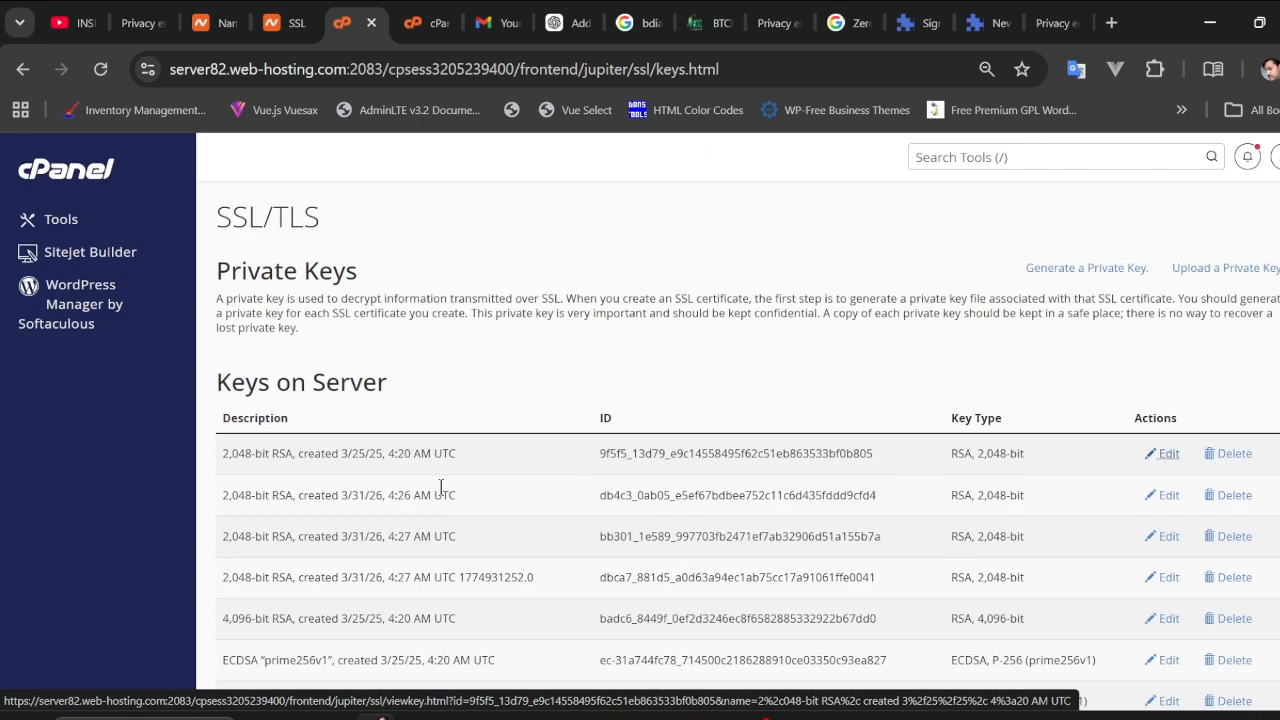
pyautogui.scroll(-10, 466, 426)
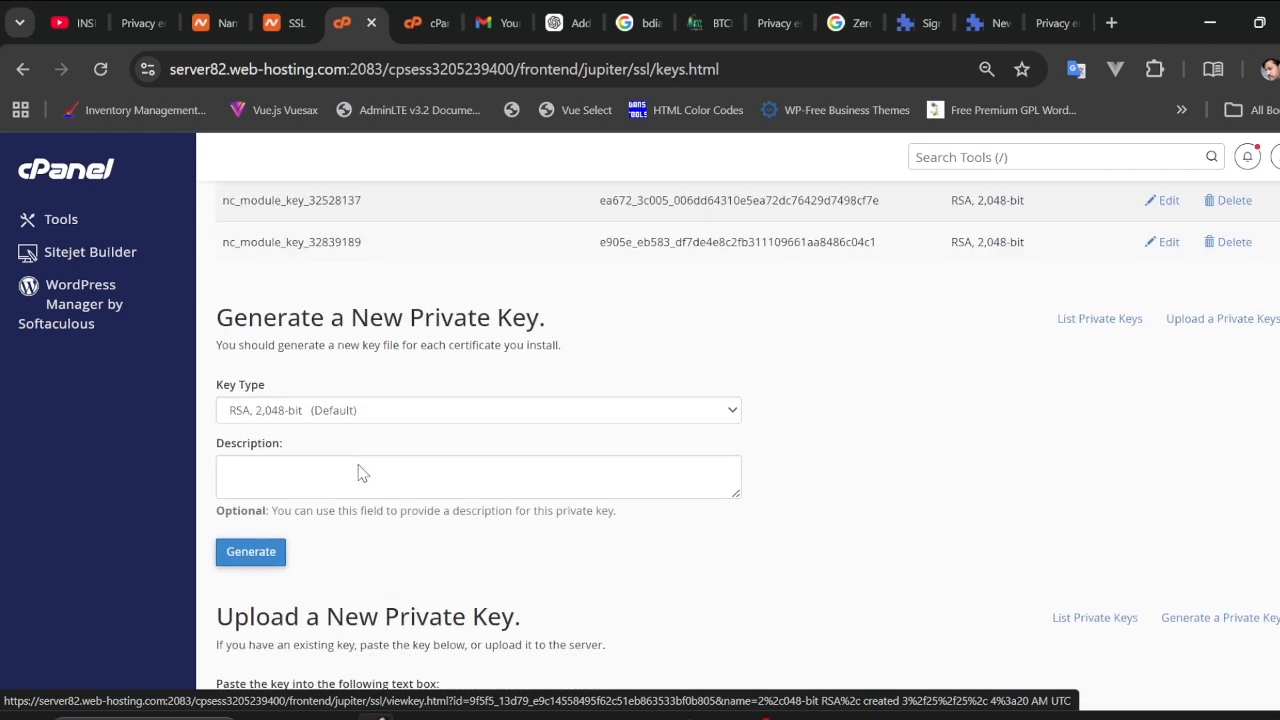
pyautogui.scroll(-3, 478, 370)
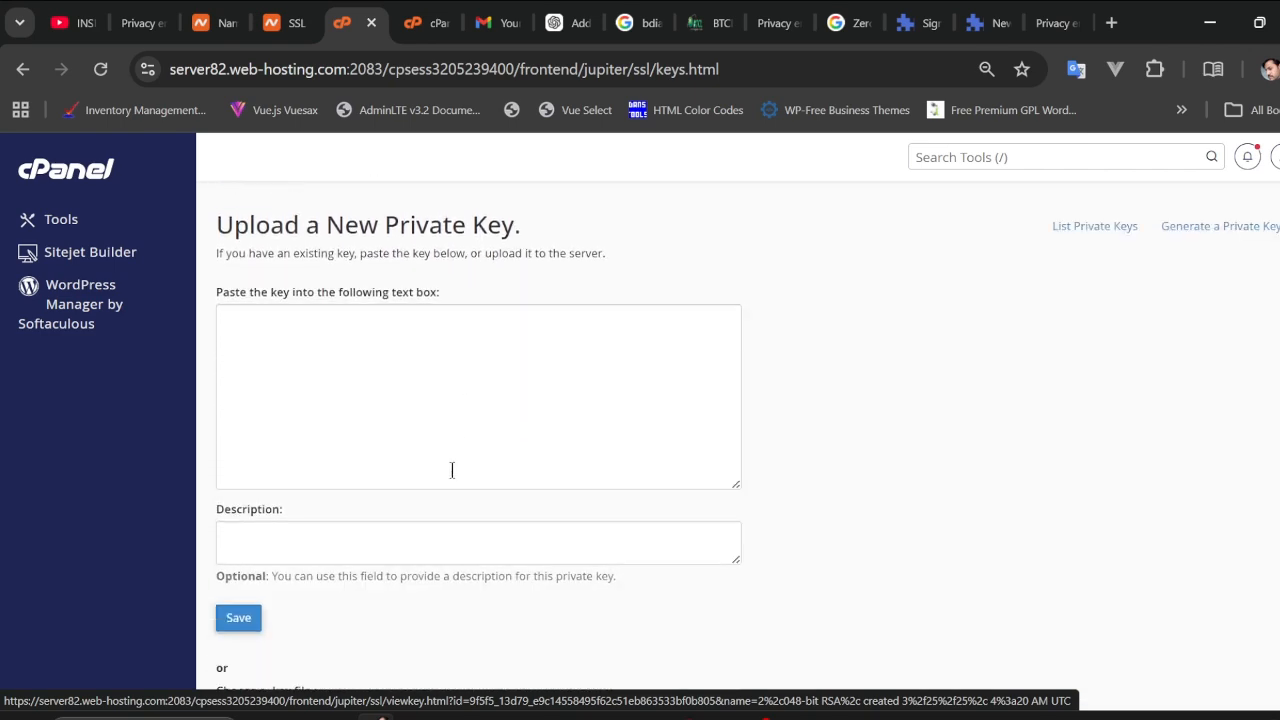
# Switch to the Downloads folder and open pro-inventory.com.zip to view the certificate and key files inside.
pyautogui.moveTo(383, 712)
pyautogui.moveTo(399, 645)
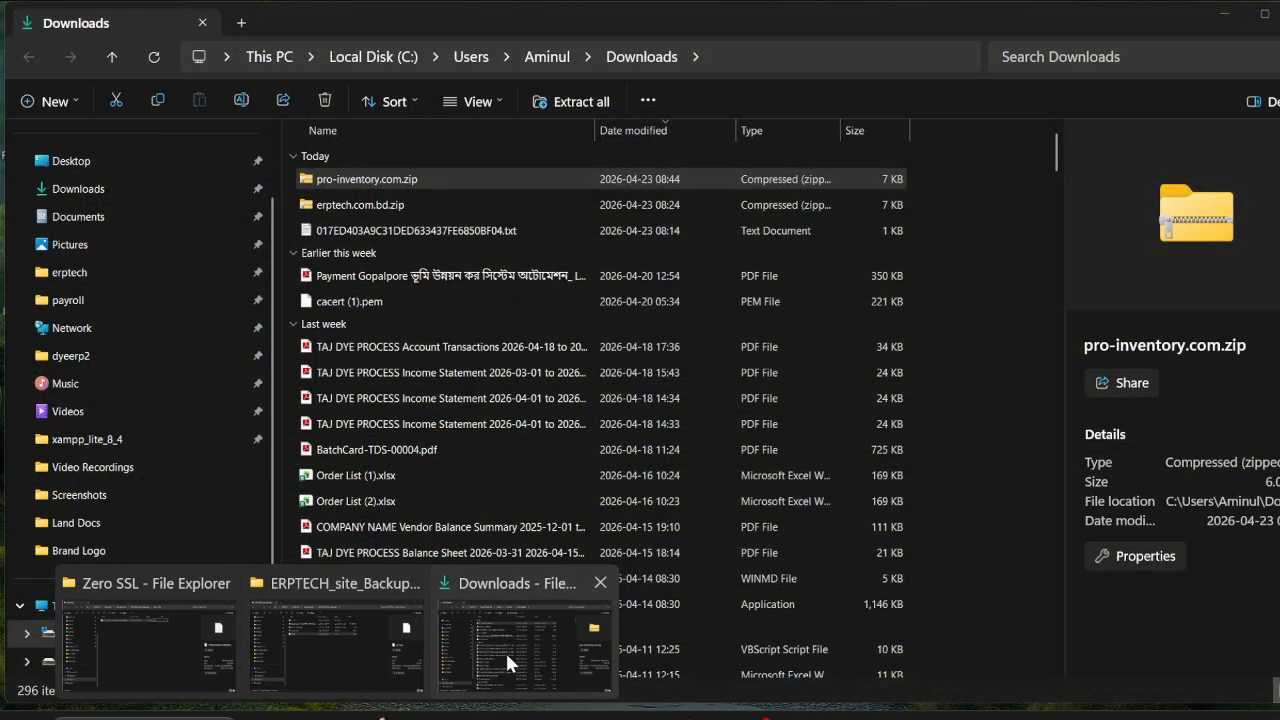
pyautogui.click(505, 650)
pyautogui.doubleClick(418, 178)
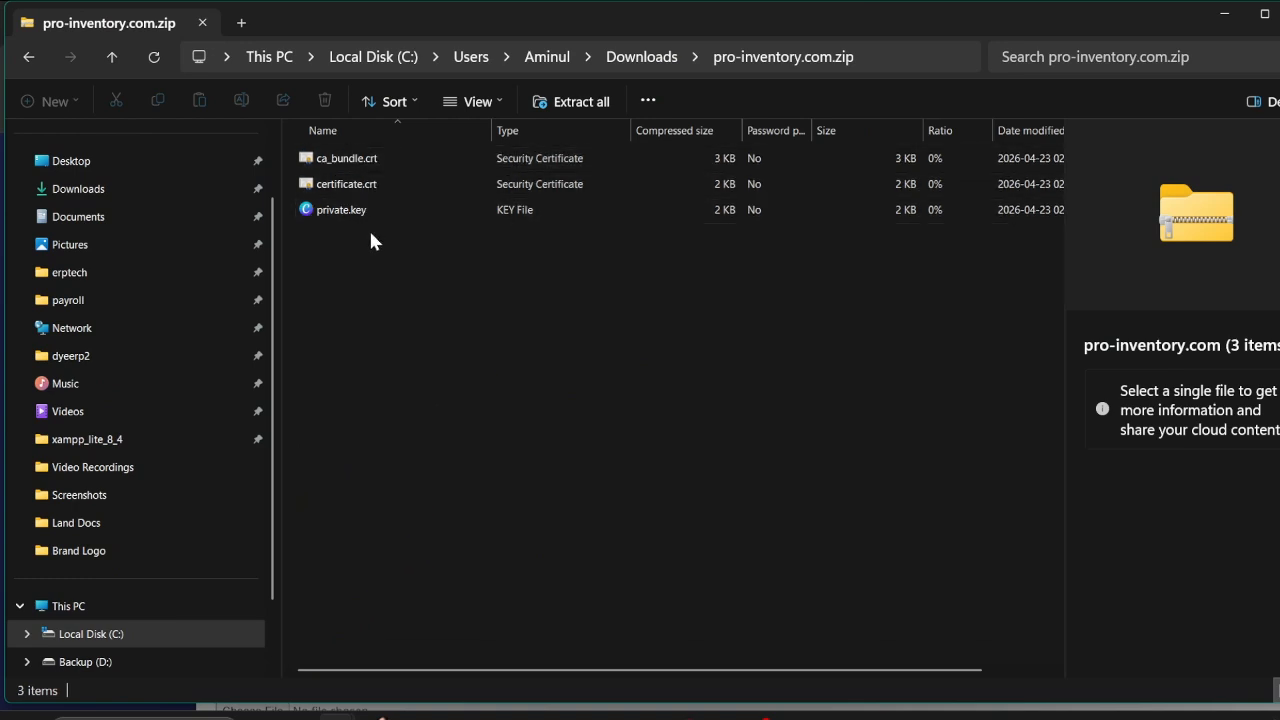
# Return to cPanel's SSL/TLS page, open the Certificates (CRT) management page, and examine the Upload a New Certificate form.
pyautogui.hotkey('alt', 'Tab')
pyautogui.hotkey('alt', 'Left')
pyautogui.click(897, 553)
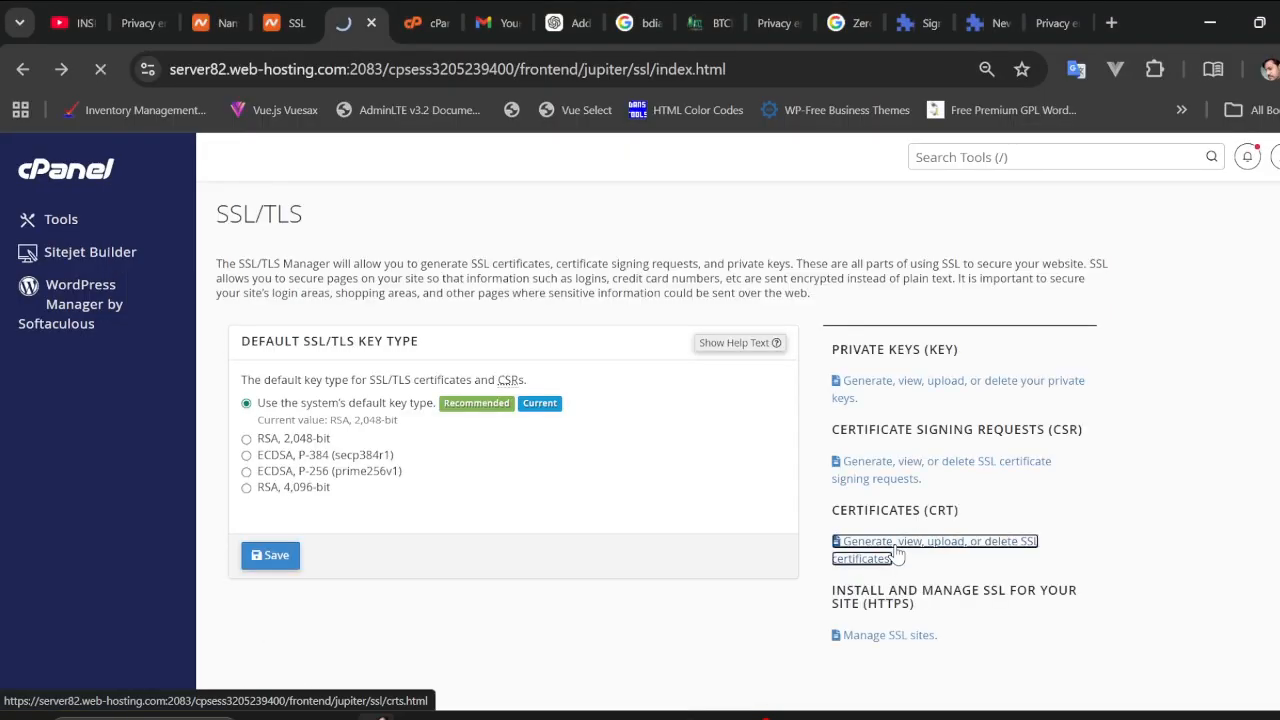
pyautogui.scroll(-10, 450, 477)
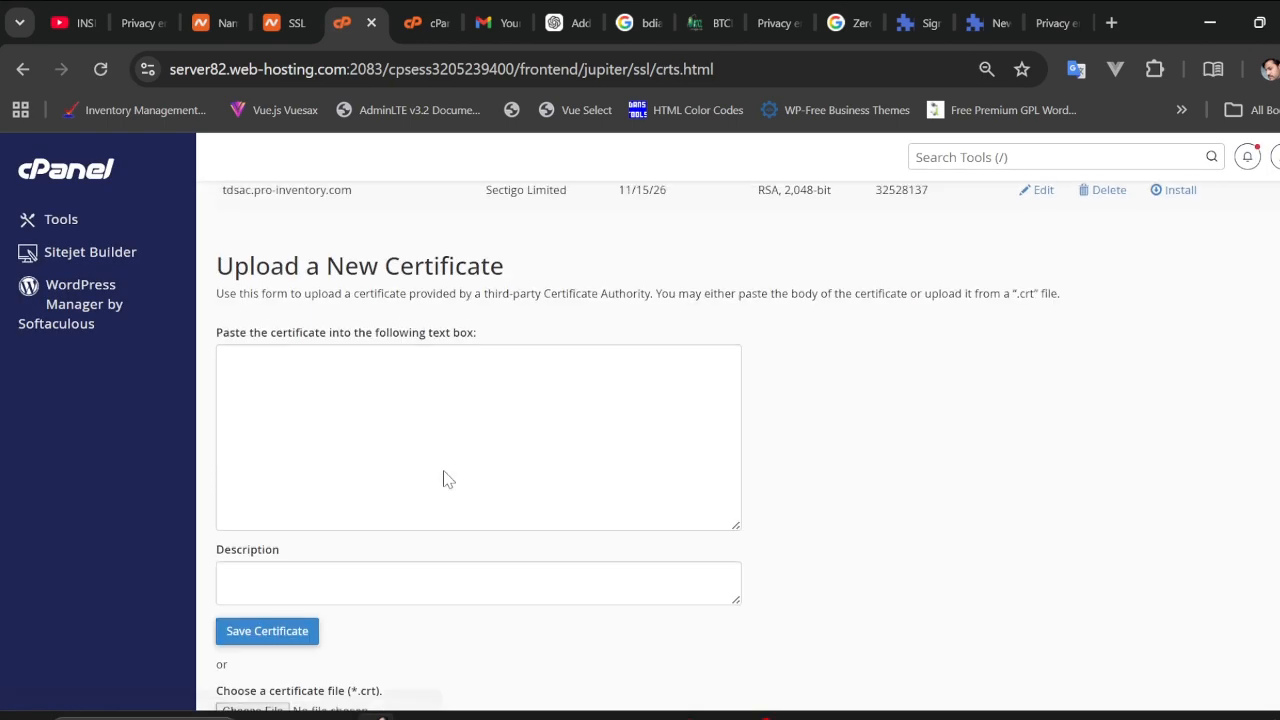
pyautogui.scroll(-10, 430, 476)
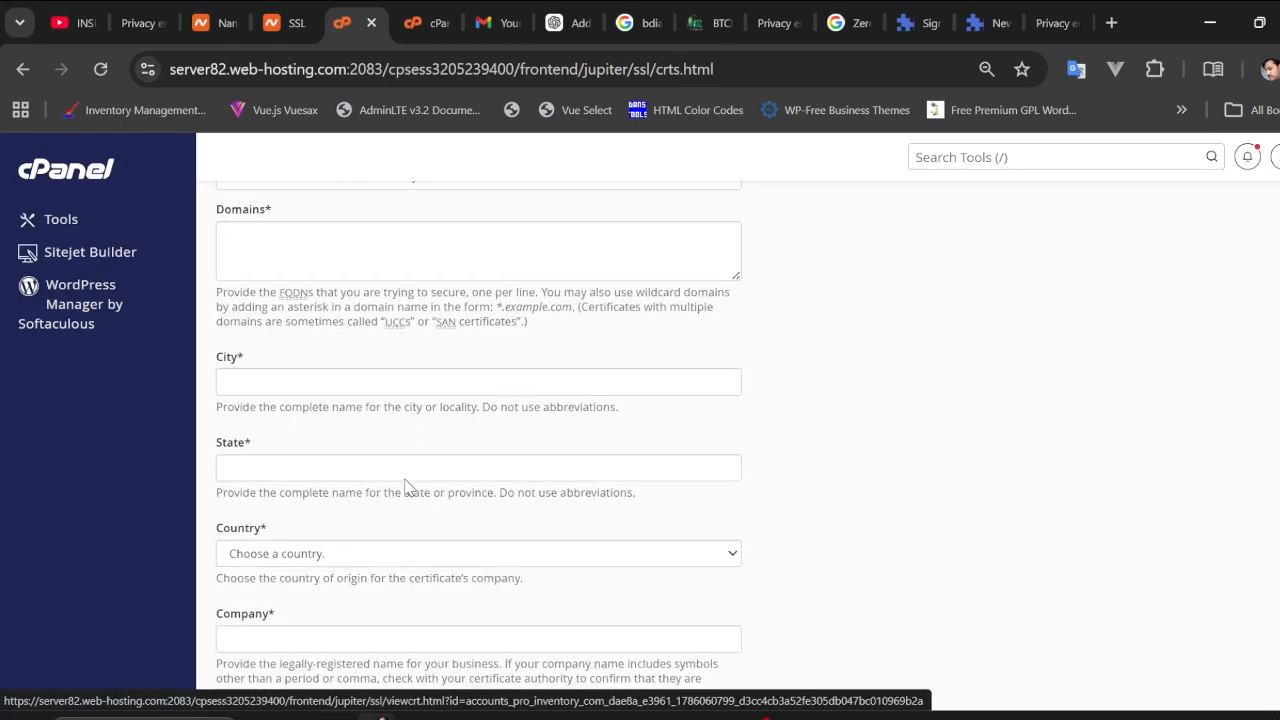
pyautogui.scroll(12, 403, 480)
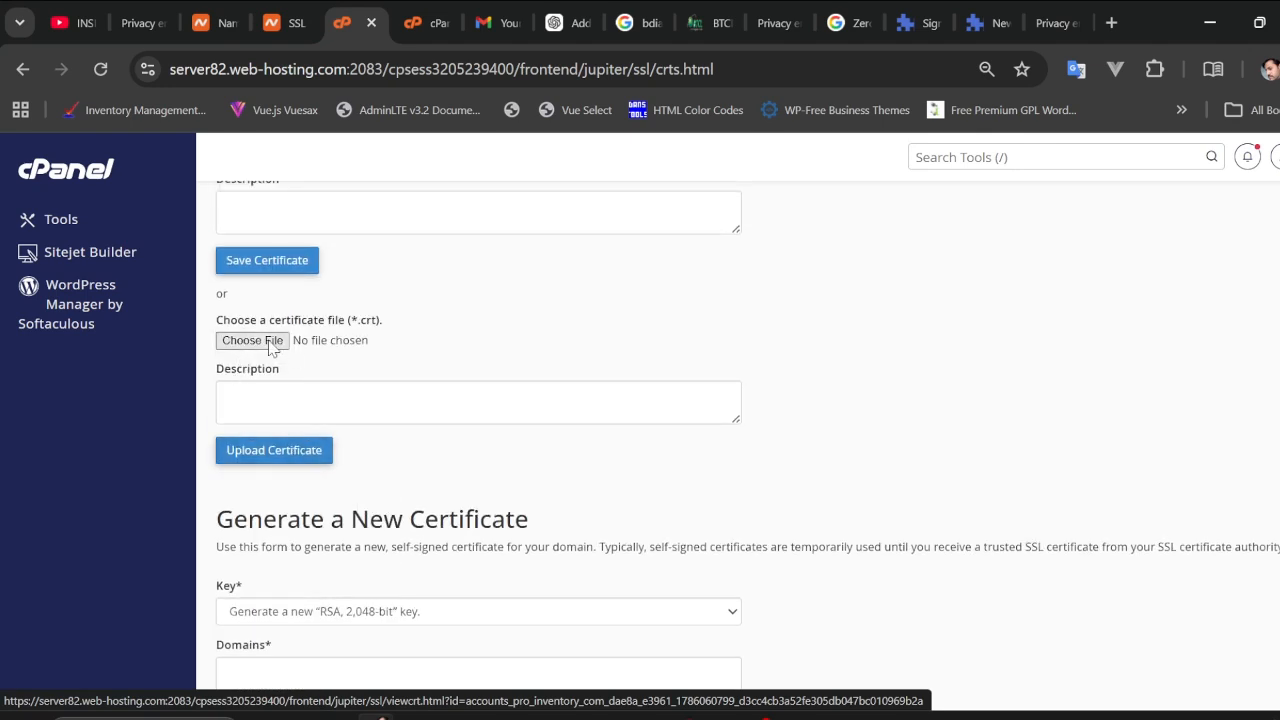
pyautogui.scroll(1, 268, 355)
pyautogui.scroll(4, 286, 436)
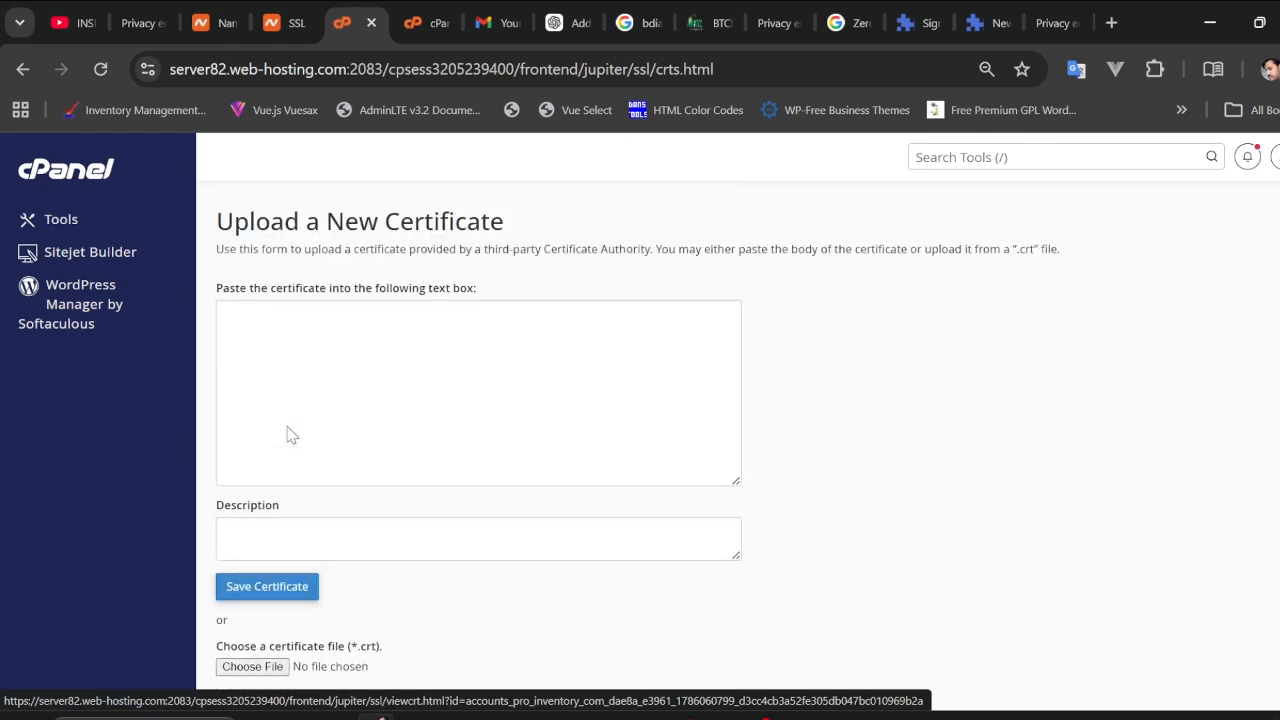
# Choose pro-inventory.com.zip from the Downloads folder as the certificate file in the Upload a New Certificate form.
pyautogui.scroll(-3, 288, 450)
pyautogui.scroll(-1, 276, 520)
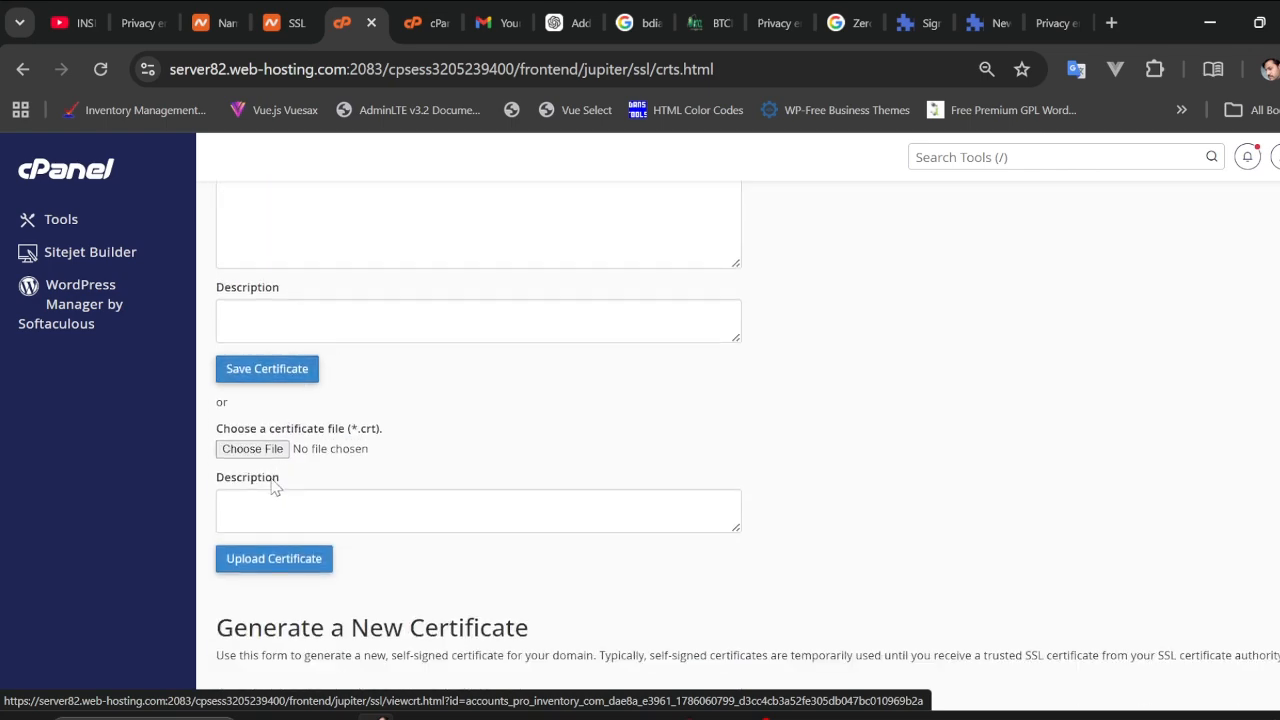
pyautogui.click(252, 449)
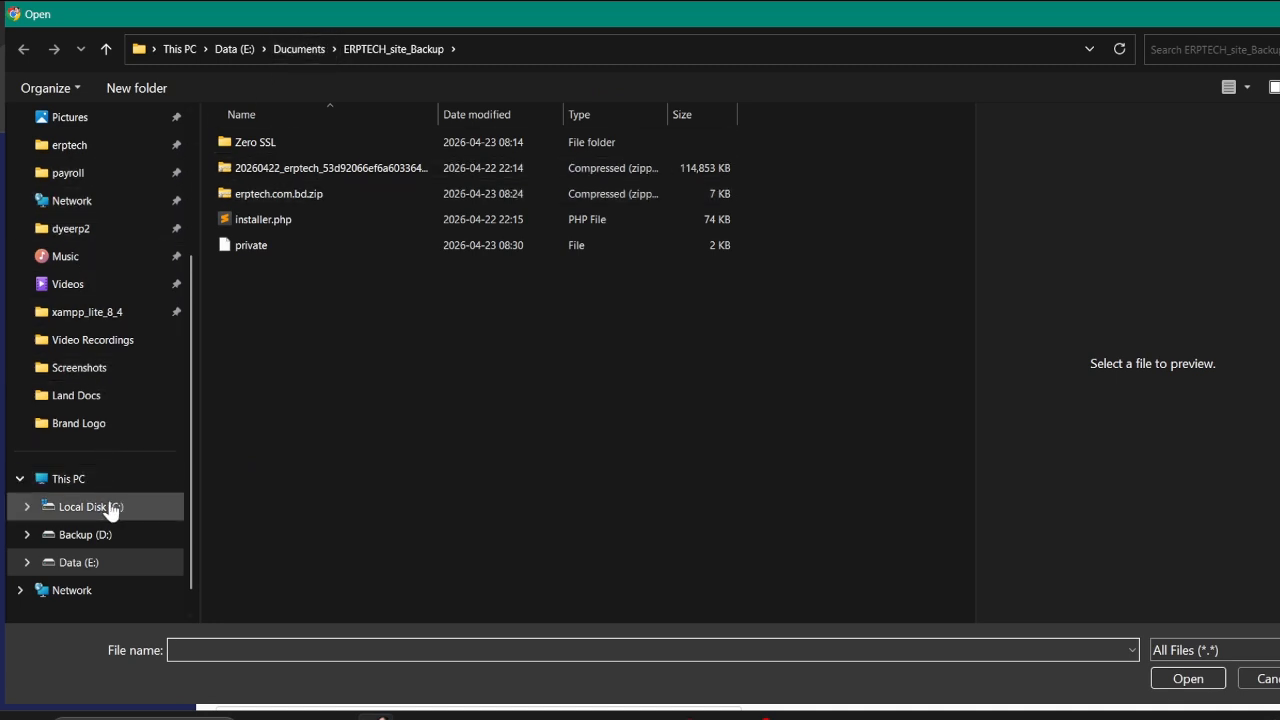
pyautogui.scroll(3, 86, 163)
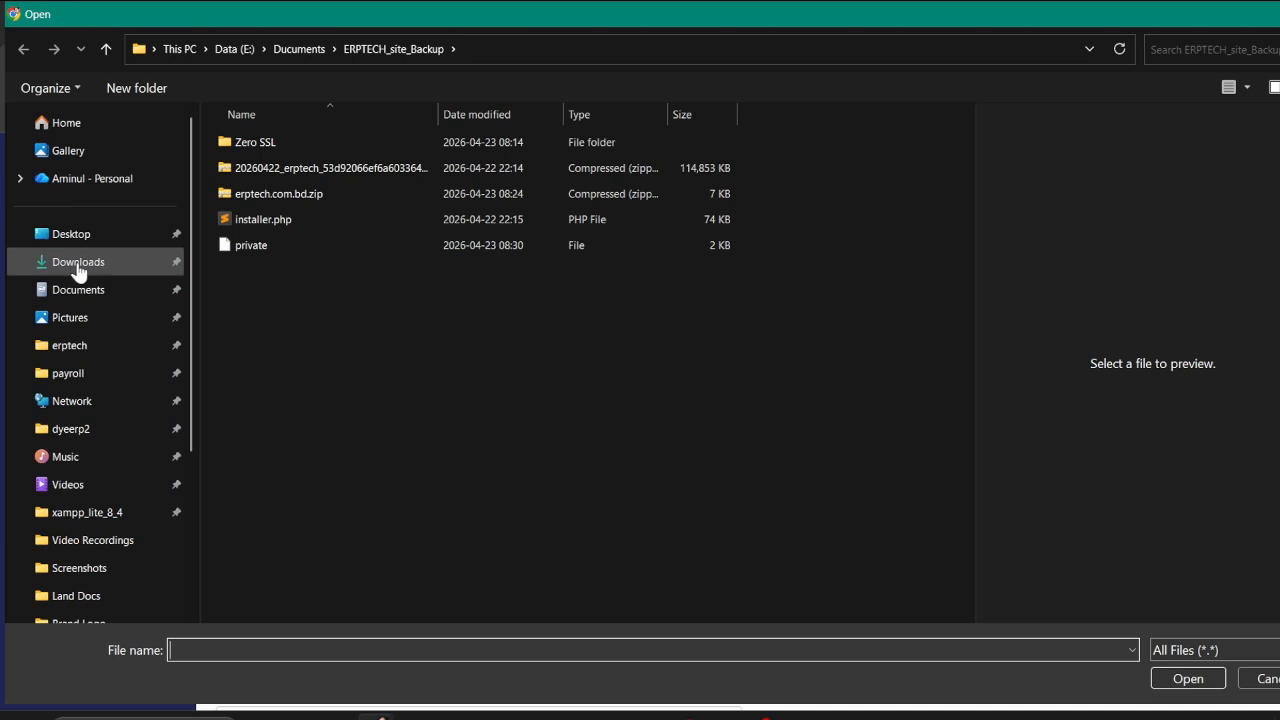
pyautogui.click(83, 276)
pyautogui.click(337, 160)
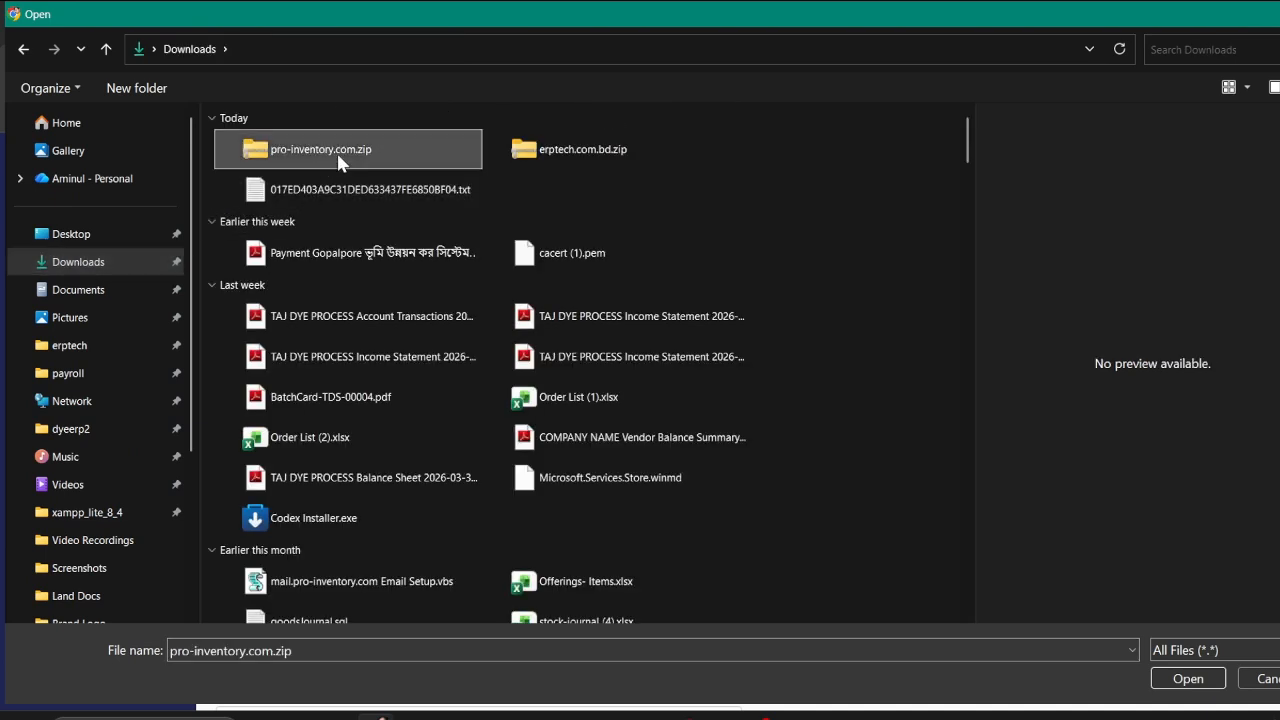
pyautogui.click(1188, 679)
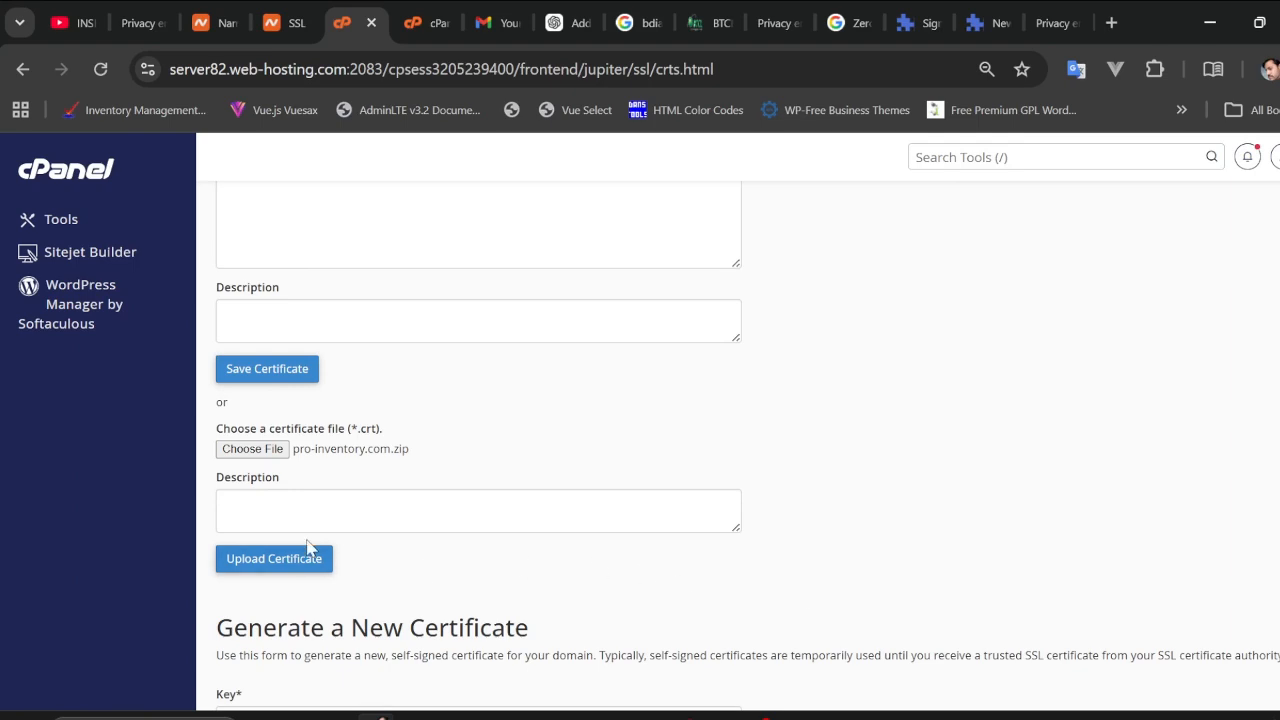
# Upload the chosen pro-inventory.com.zip certificate file, leaving its description empty, and go back to the SSL Certificates page.
pyautogui.scroll(3, 306, 397)
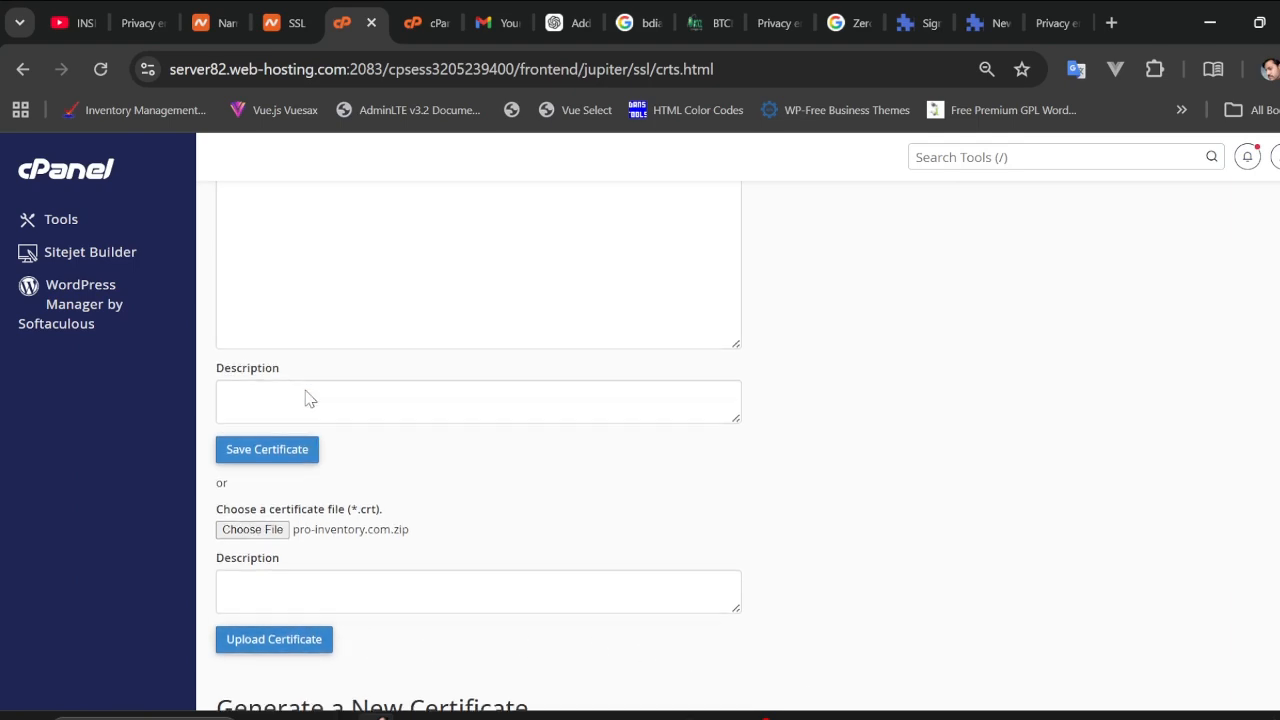
pyautogui.scroll(-3, 306, 393)
pyautogui.scroll(-1, 309, 398)
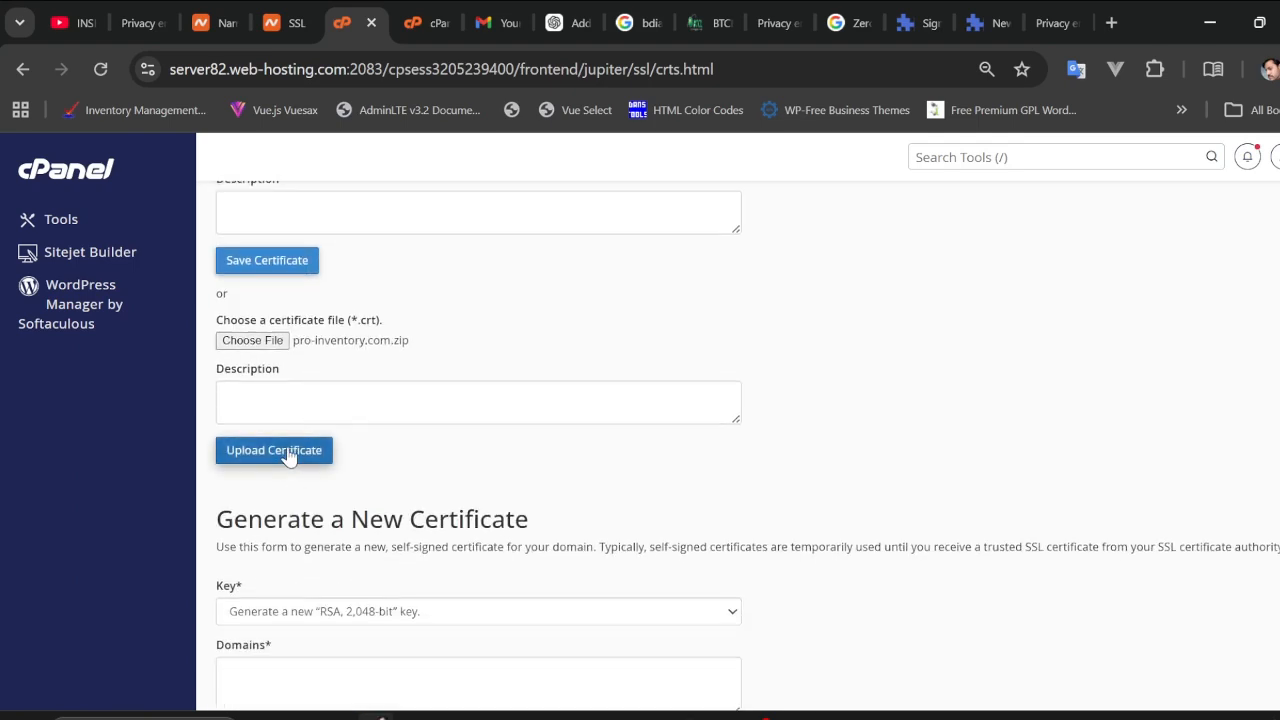
pyautogui.click(288, 453)
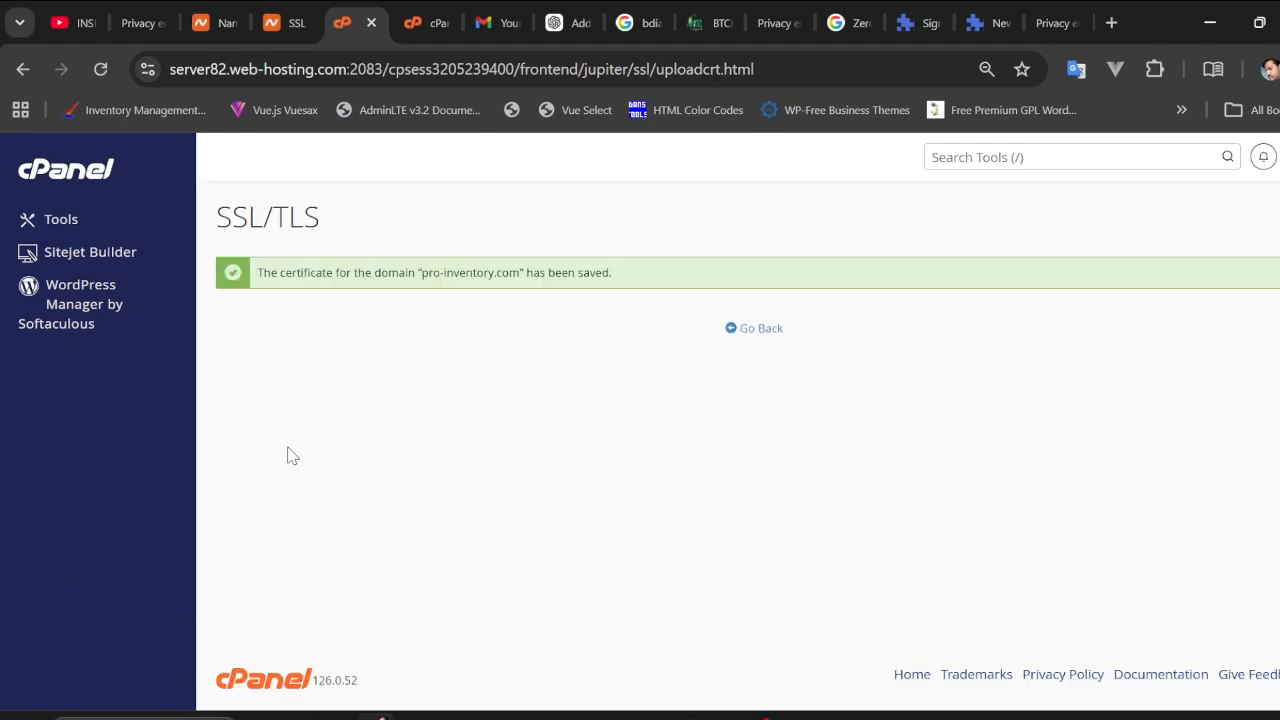
pyautogui.click(758, 330)
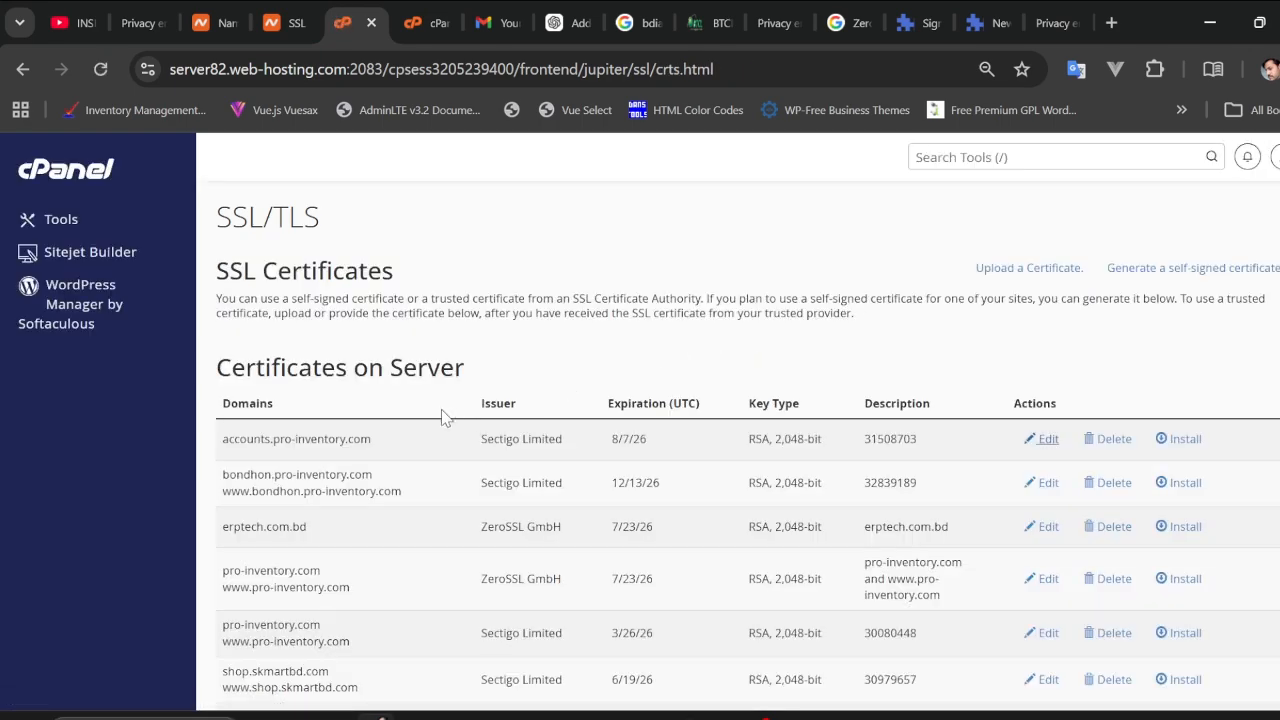
# Choose pro-inventory.com.zip as the certificate file once more in the upload form and return to the certificate list.
pyautogui.scroll(-8, 357, 429)
pyautogui.click(251, 560)
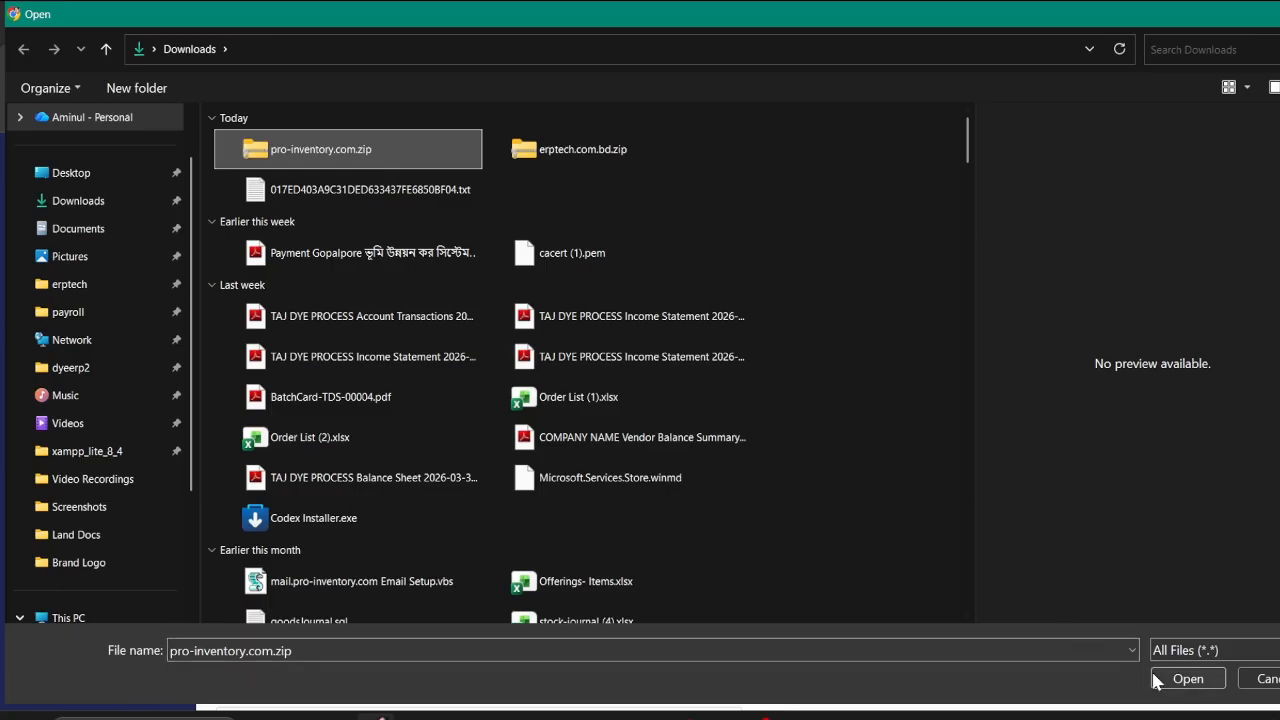
pyautogui.click(1186, 679)
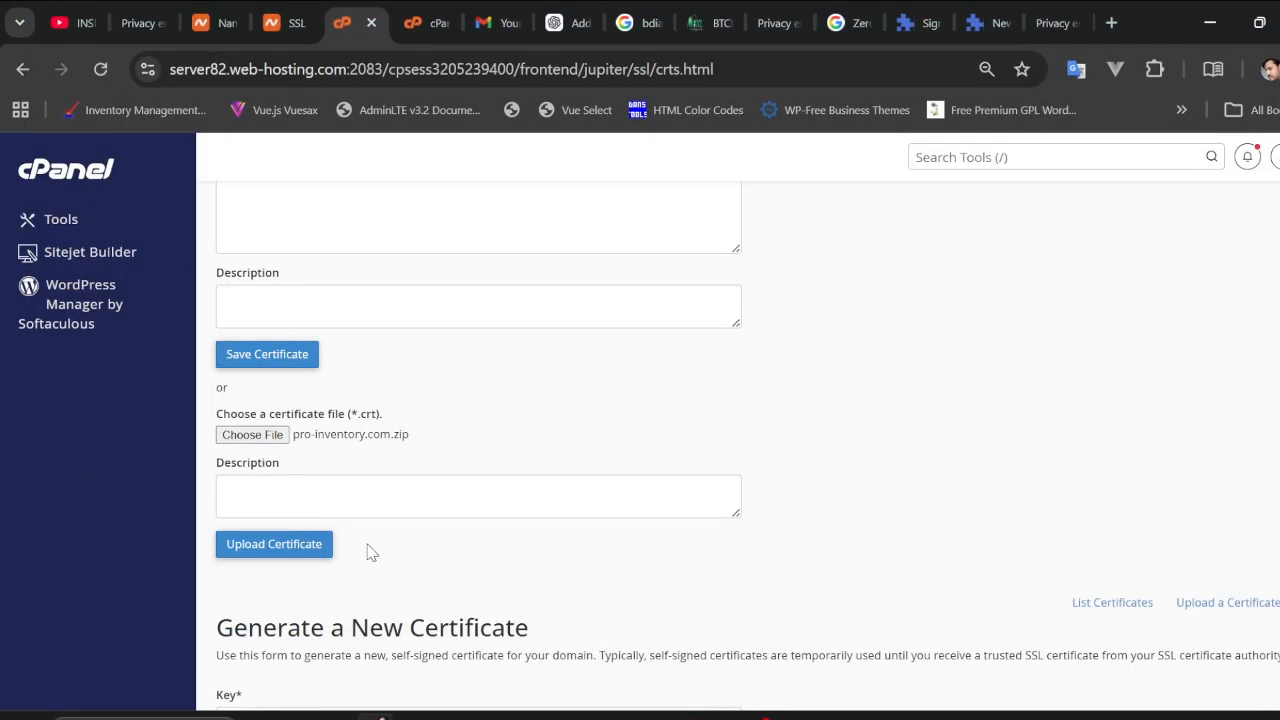
pyautogui.click(272, 526)
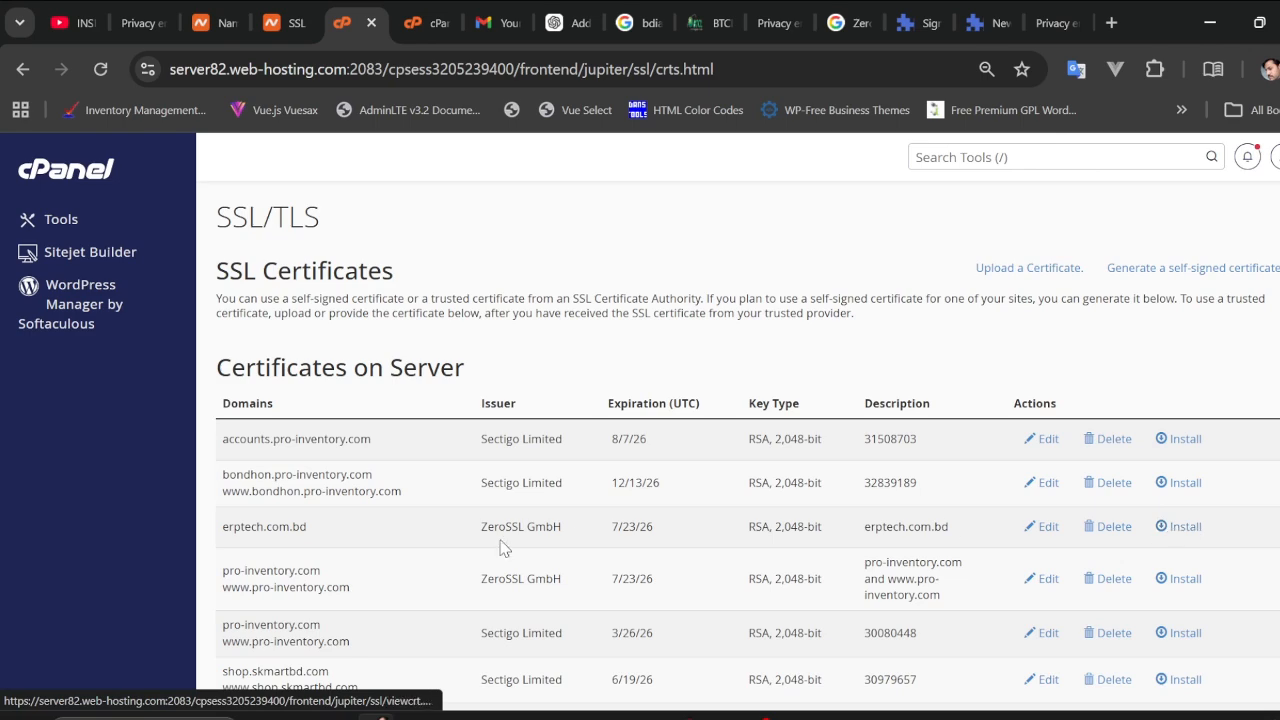
# Compare the domains and issuers of the two pro-inventory.com entries under Certificates on Server.
pyautogui.scroll(-1, 265, 522)
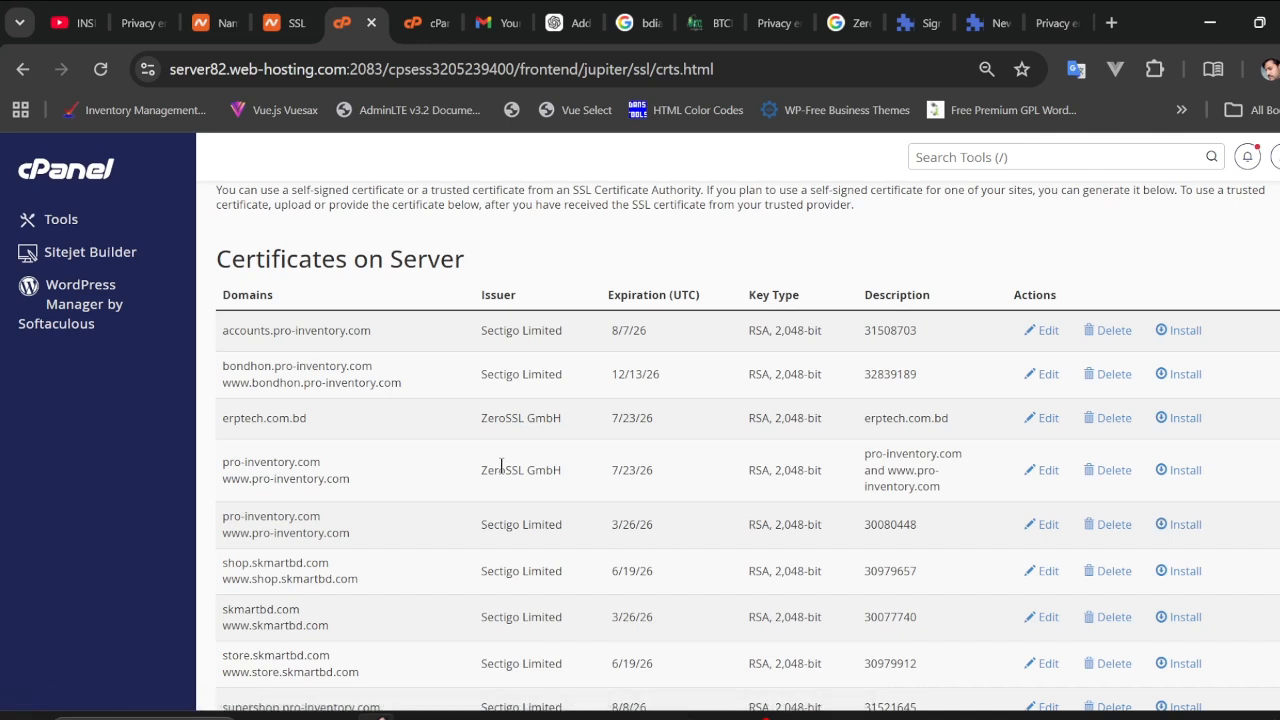
pyautogui.moveTo(479, 476); pyautogui.dragTo(561, 466)
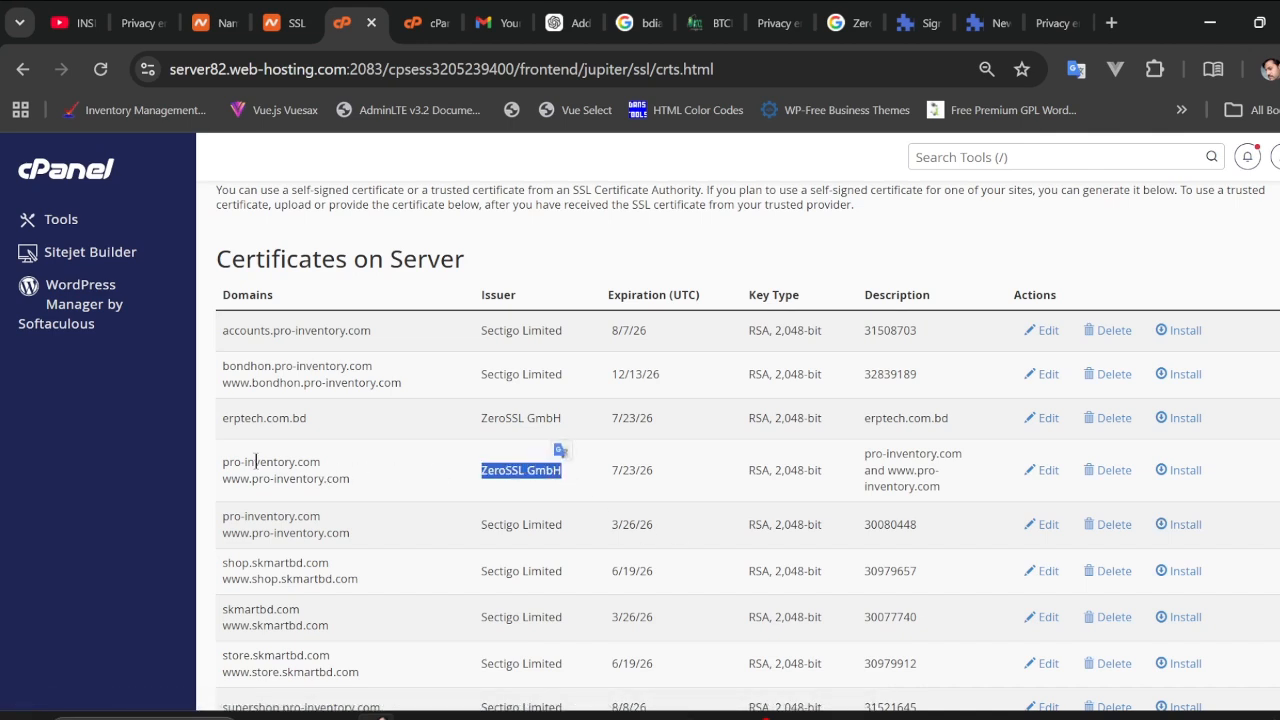
pyautogui.moveTo(481, 470); pyautogui.dragTo(521, 475)
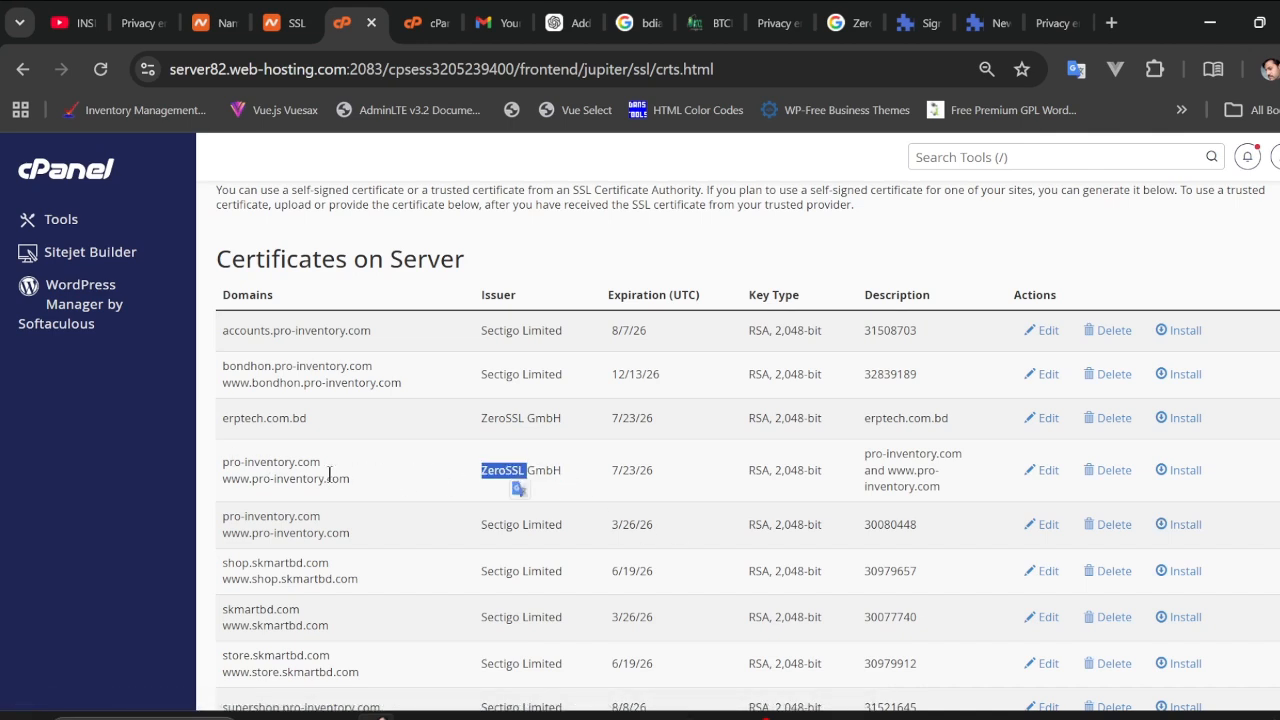
pyautogui.moveTo(221, 466); pyautogui.dragTo(321, 464)
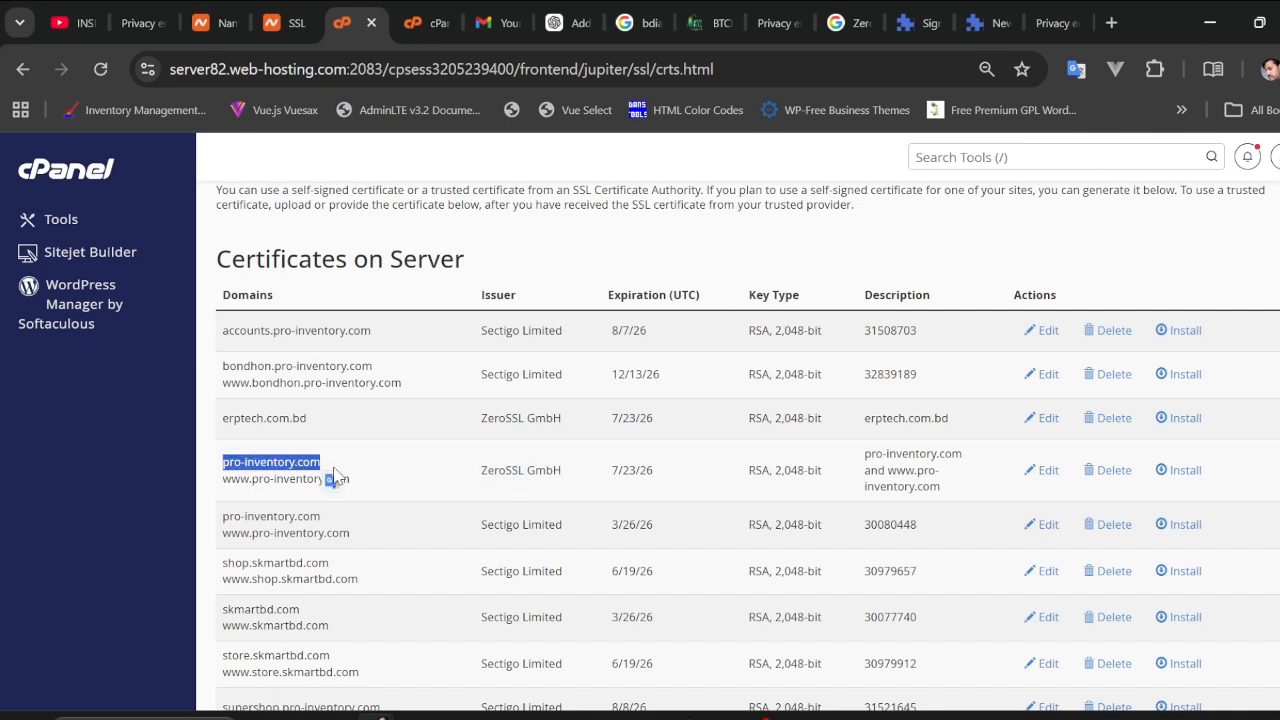
pyautogui.doubleClick(513, 524)
pyautogui.click(564, 471)
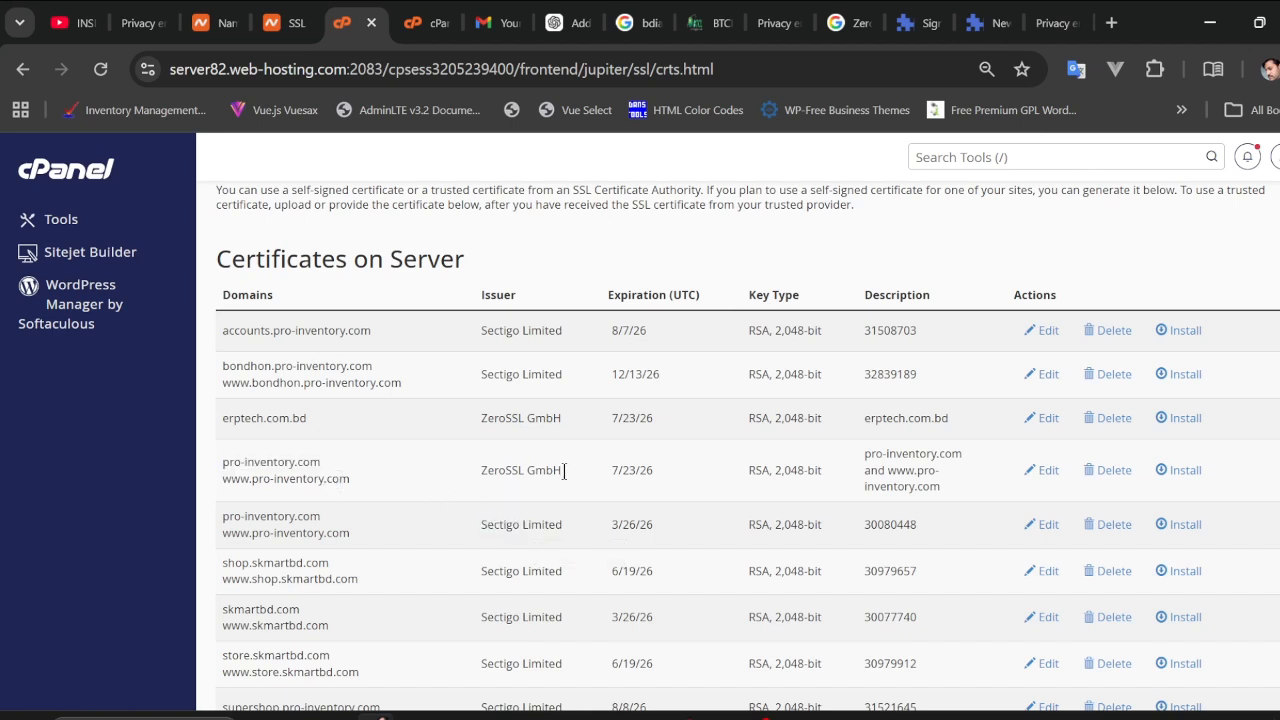
pyautogui.tripleClick(503, 466)
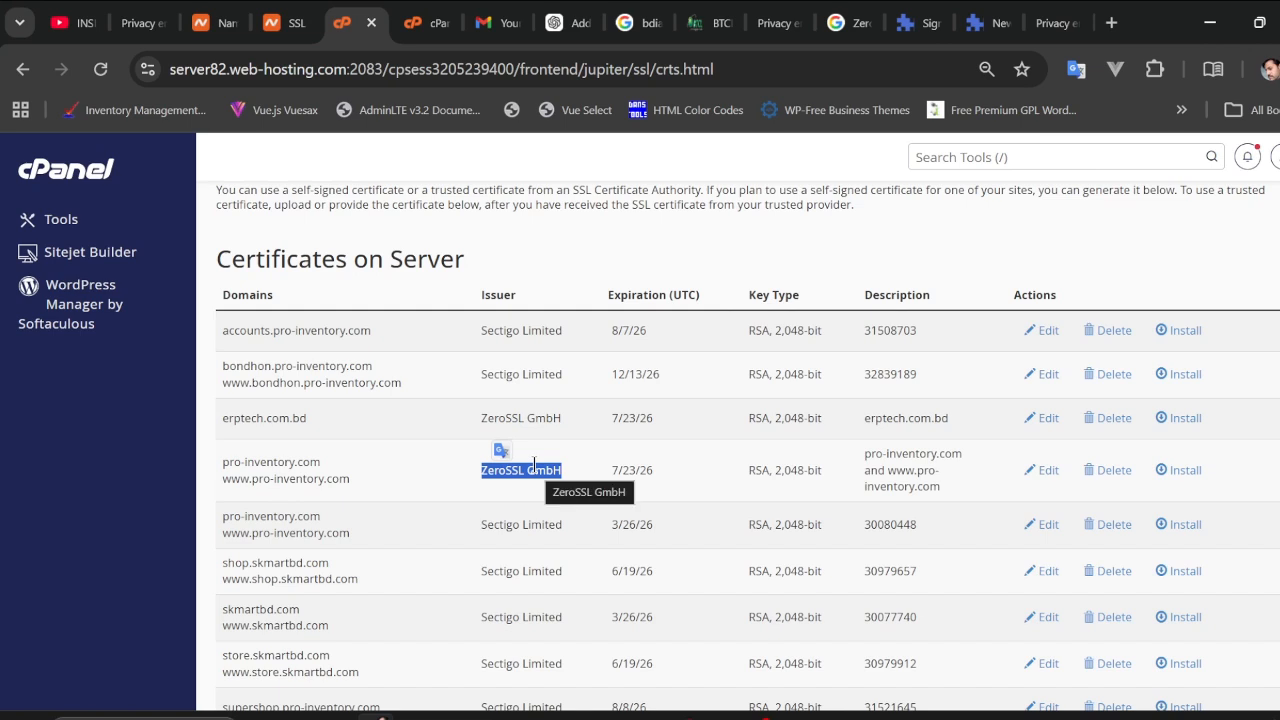
# Delete the Sectigo Limited certificate for pro-inventory.com that expires 3/26/26 and go back to the certificate list.
pyautogui.click(1114, 525)
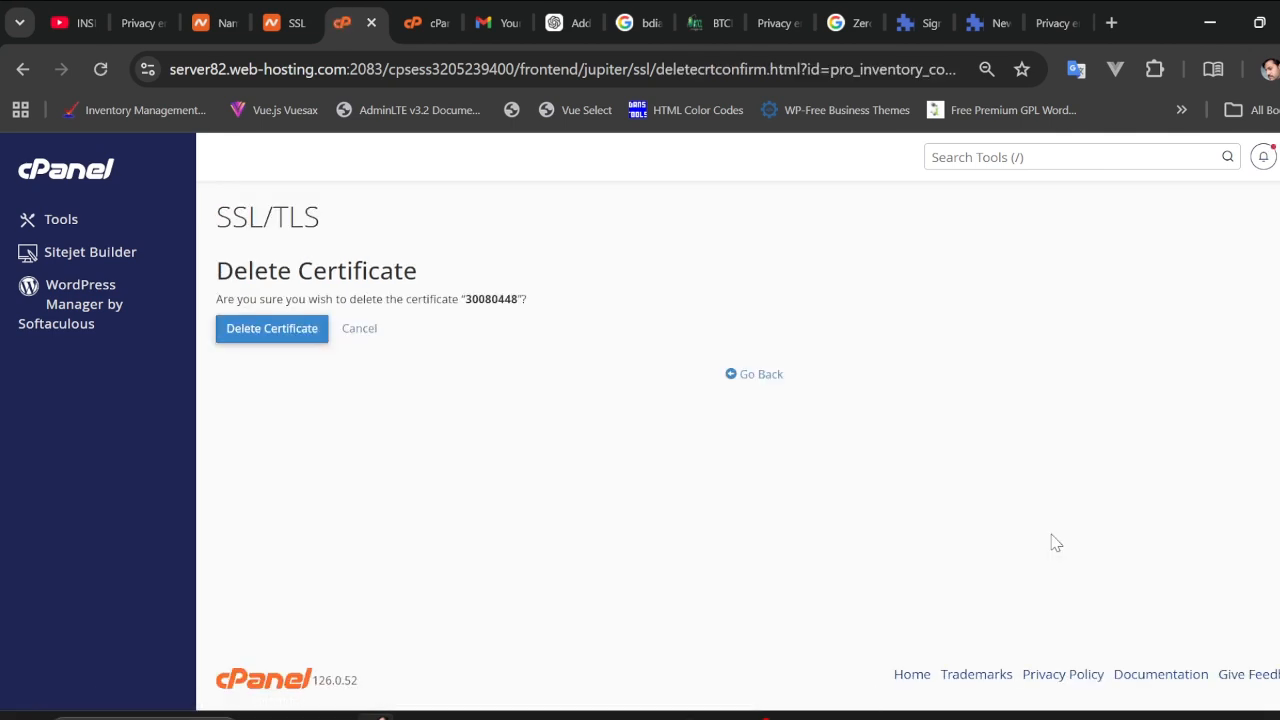
pyautogui.click(281, 333)
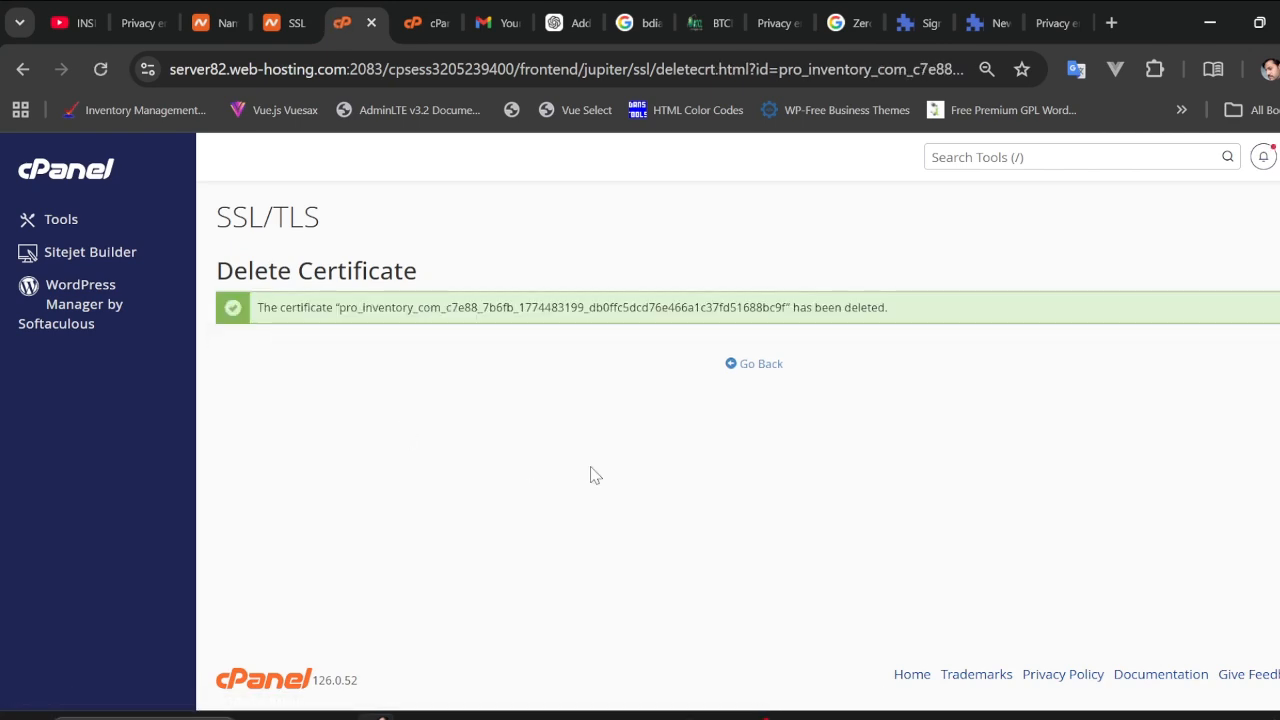
pyautogui.click(759, 366)
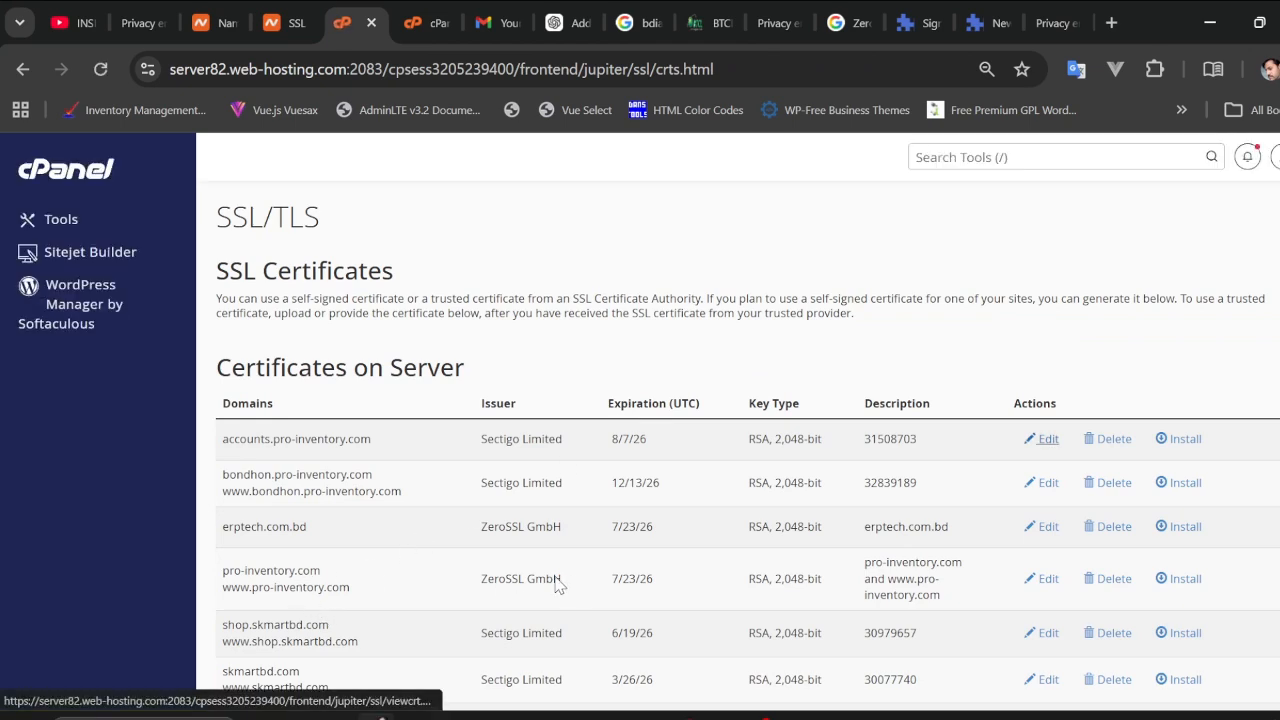
# Find the ZeroSSL GmbH certificate for pro-inventory.com in the list and open its installation form.
pyautogui.moveTo(476, 585); pyautogui.dragTo(558, 588)
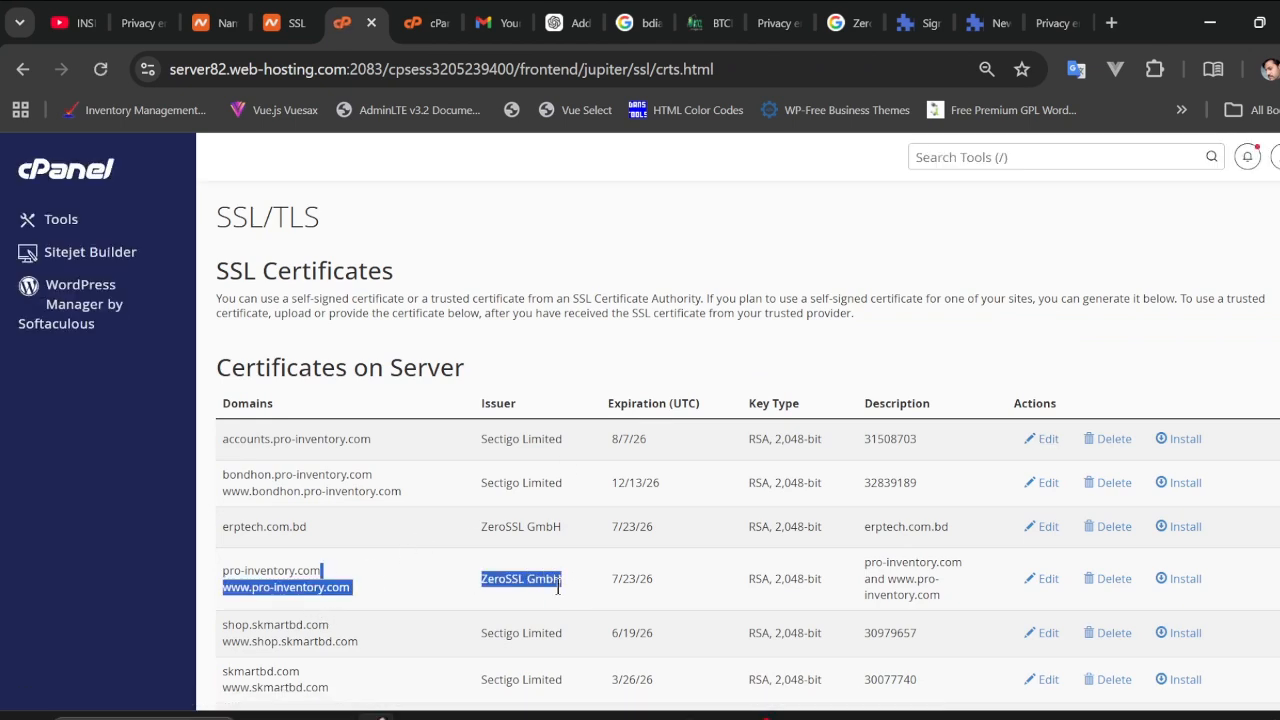
pyautogui.click(558, 588)
pyautogui.doubleClick(505, 579)
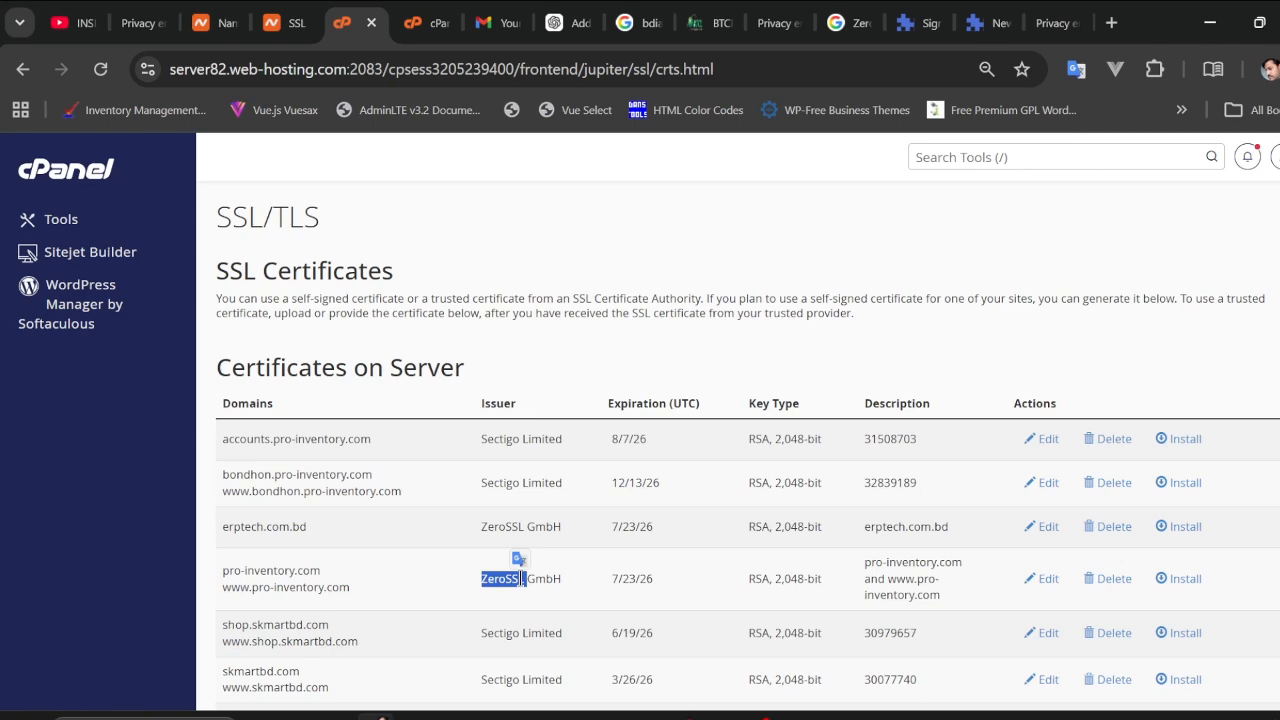
pyautogui.click(1183, 586)
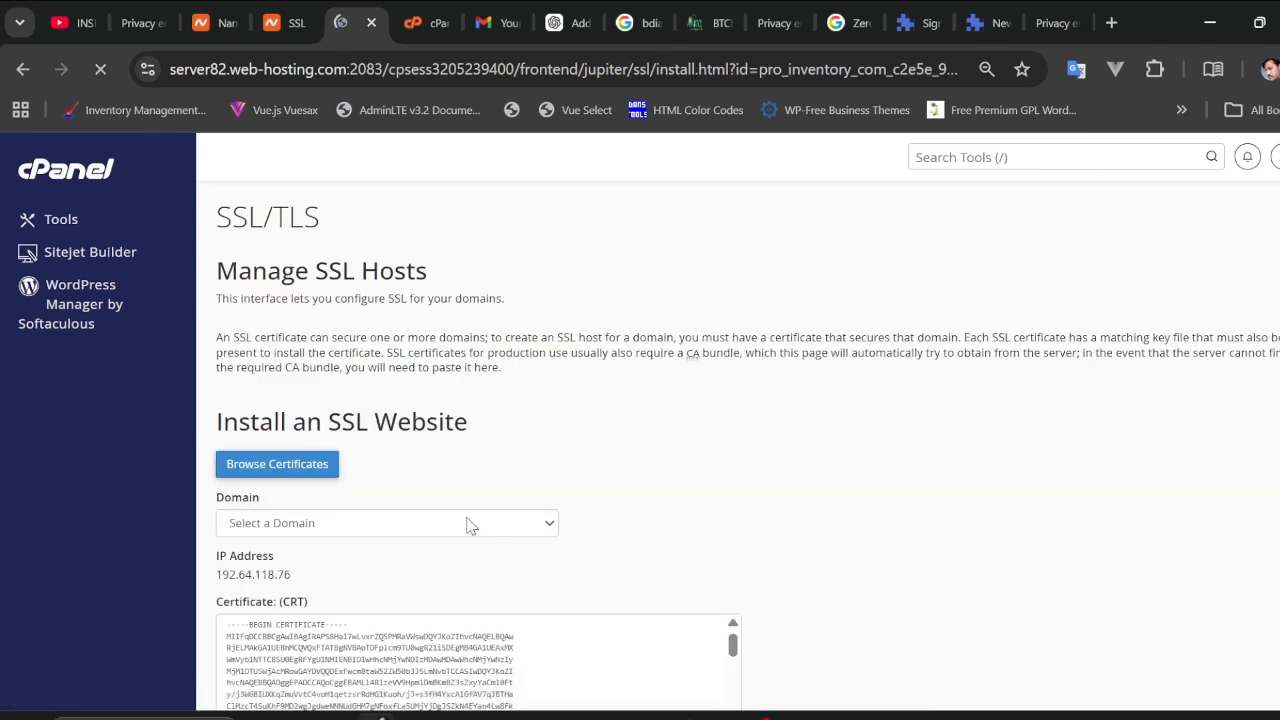
# Examine the Install an SSL Website form, checking the selected domain, certificate text, private key and CA bundle fields.
pyautogui.scroll(-2, 354, 455)
pyautogui.scroll(-2, 340, 553)
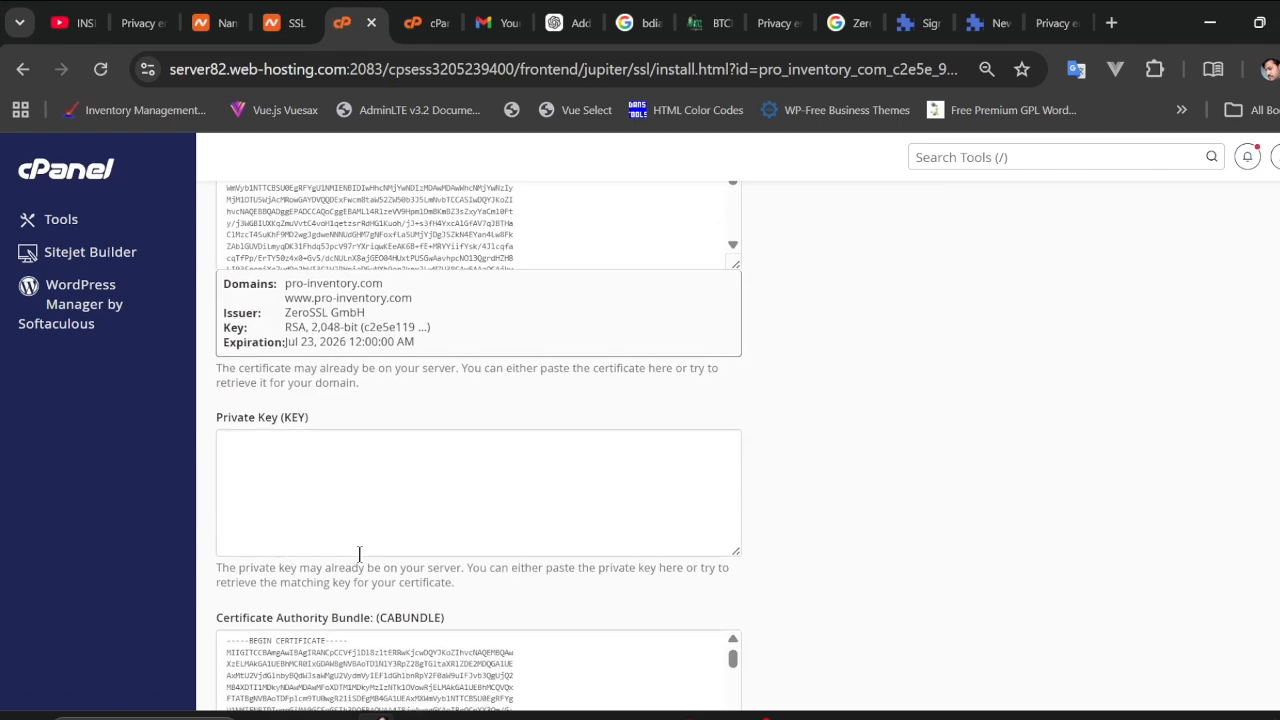
pyautogui.scroll(2, 362, 532)
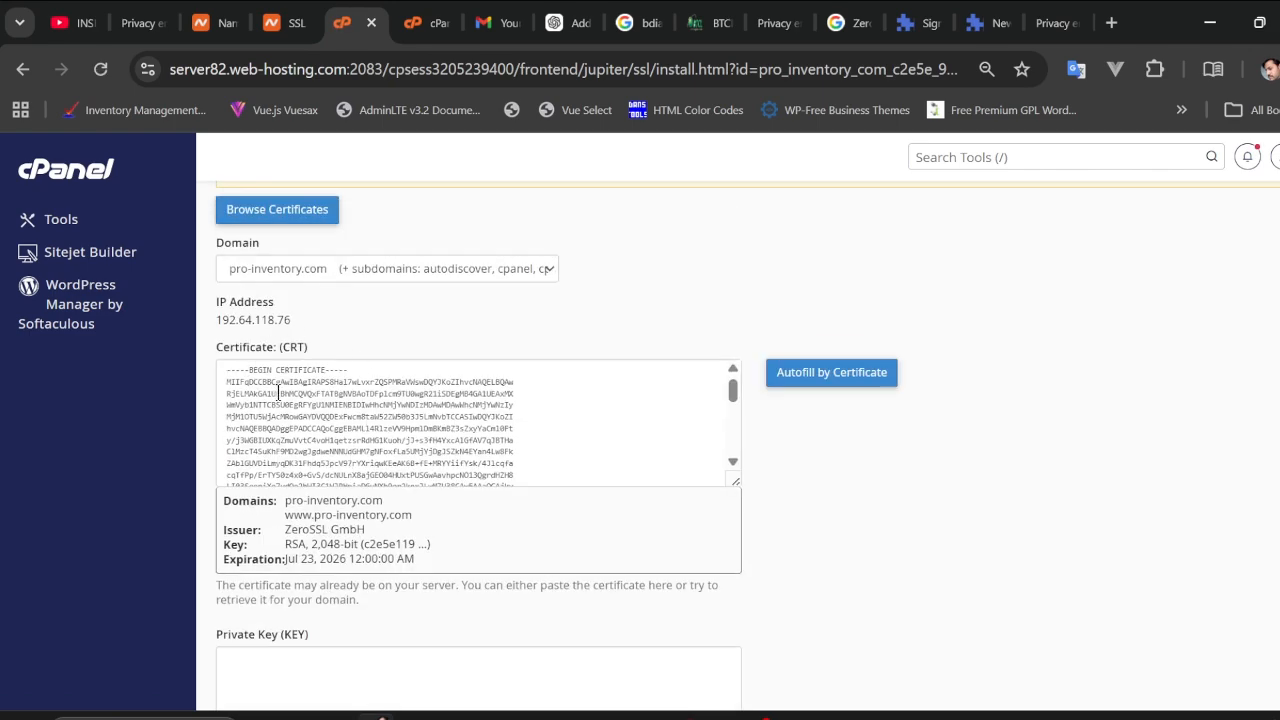
pyautogui.moveTo(272, 387); pyautogui.dragTo(390, 405)
pyautogui.scroll(-1, 346, 449)
pyautogui.scroll(-2, 191, 560)
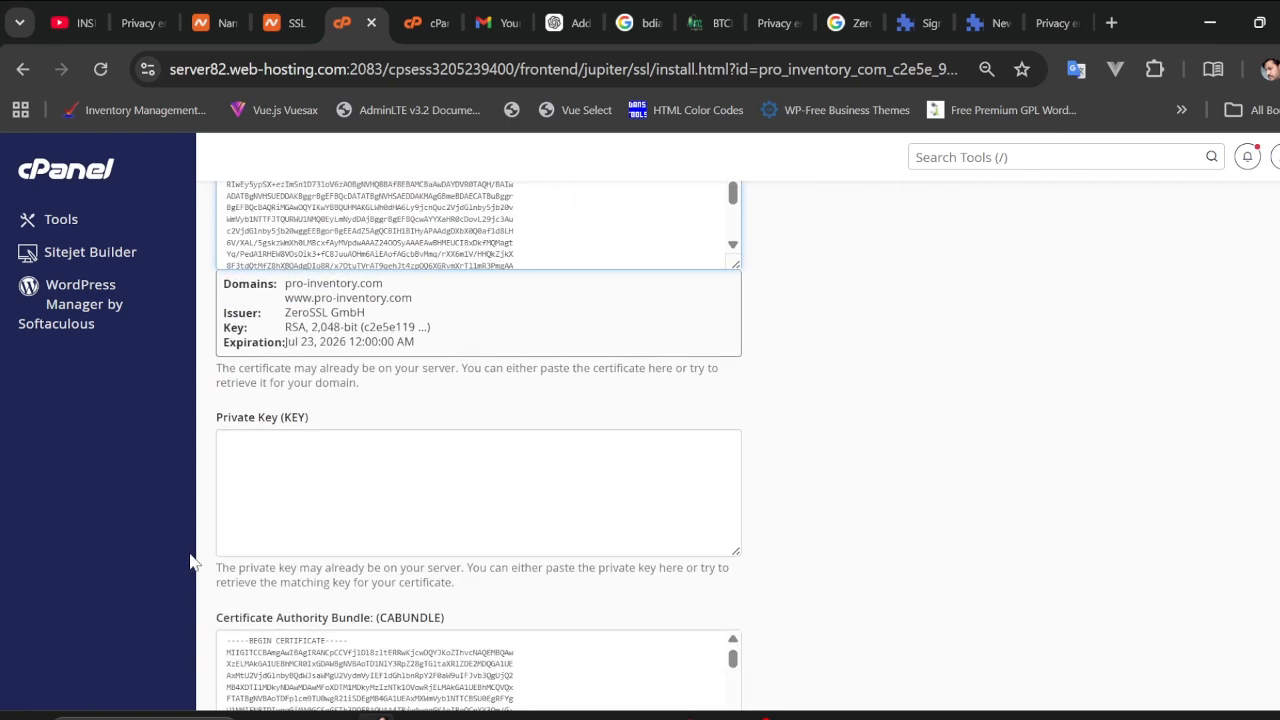
pyautogui.scroll(-2, 221, 595)
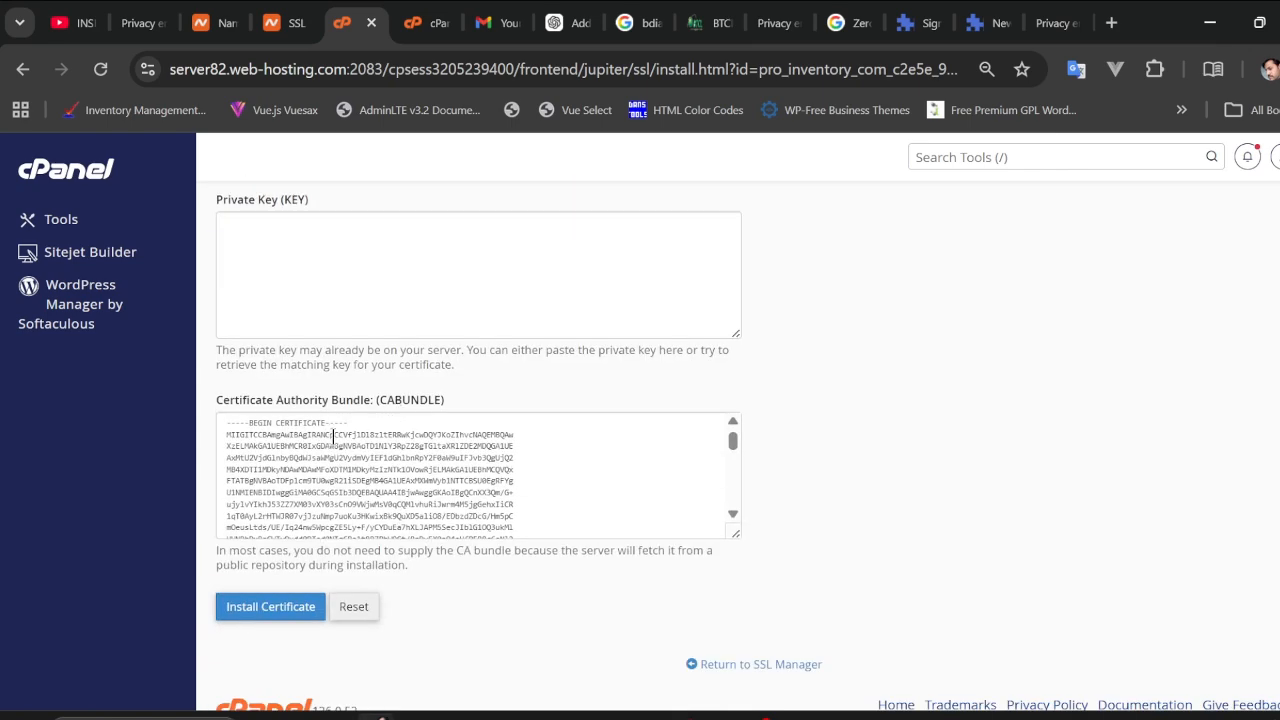
pyautogui.scroll(4, 285, 468)
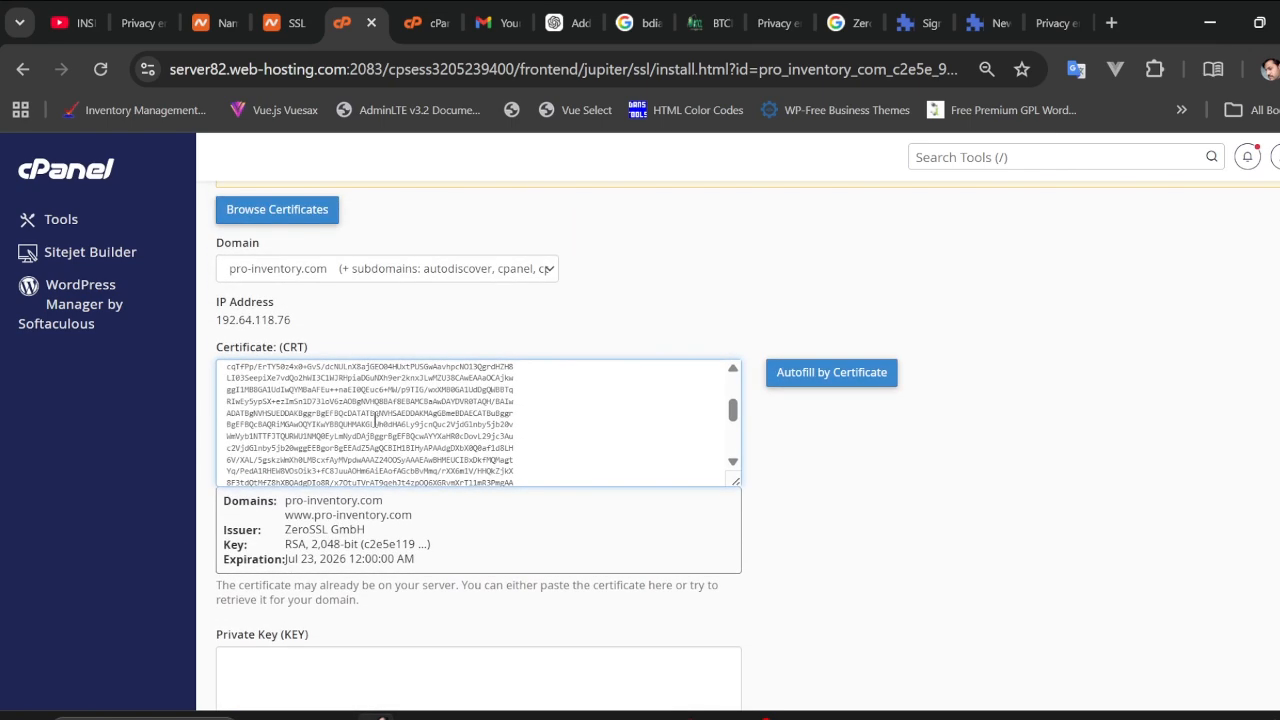
pyautogui.click(405, 270)
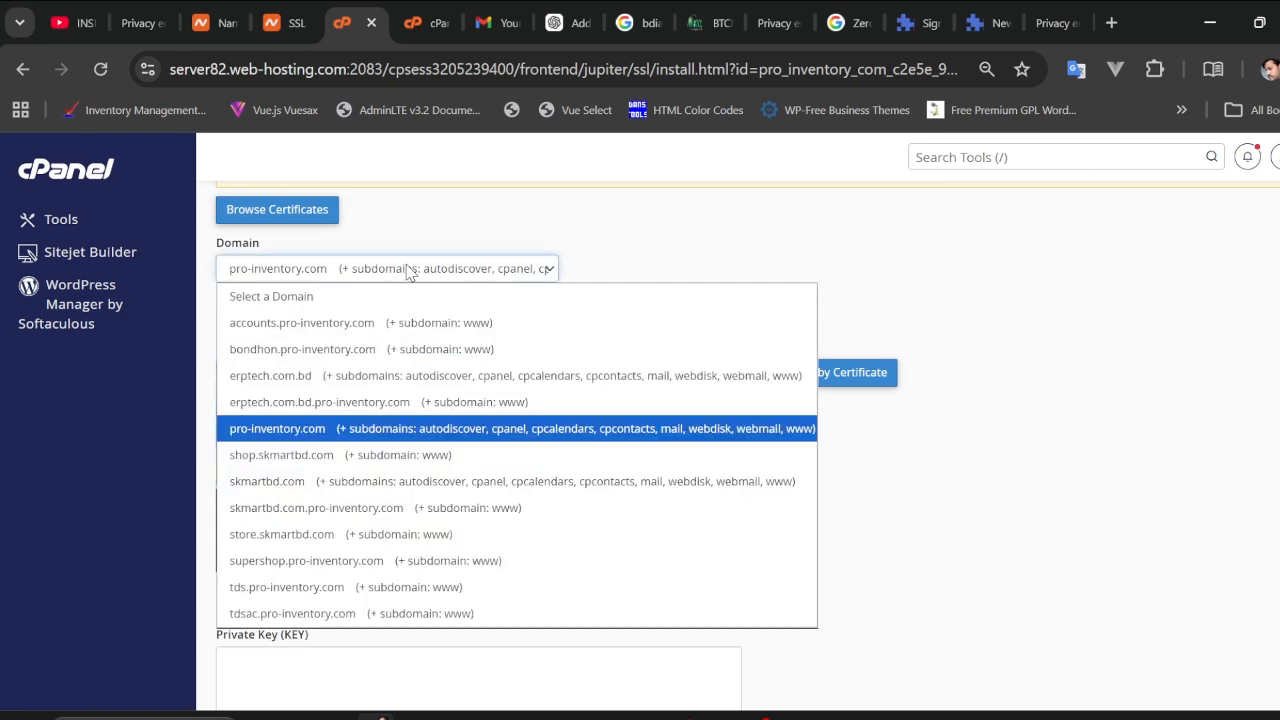
pyautogui.click(407, 270)
pyautogui.scroll(-5, 400, 430)
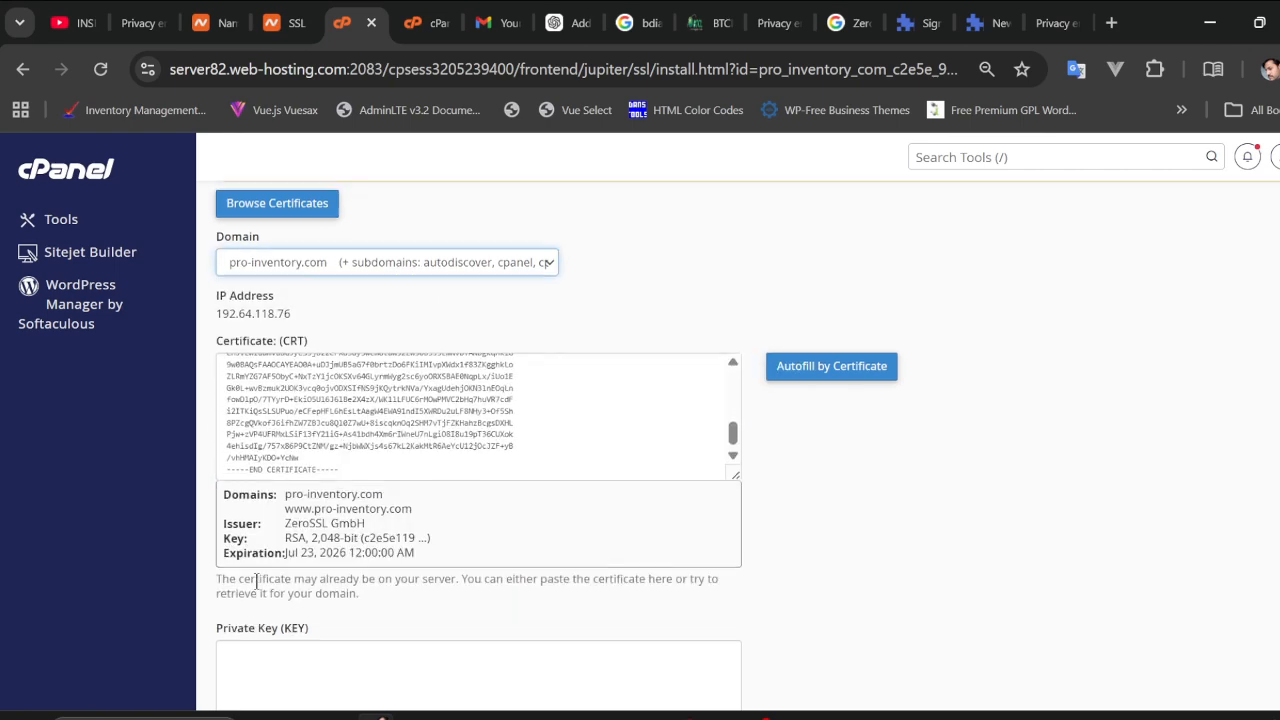
pyautogui.scroll(-1, 290, 550)
# In File Explorer, copy private.key from pro-inventory.com.zip into the Downloads folder.
pyautogui.click(385, 622)
pyautogui.scroll(-1, 385, 622)
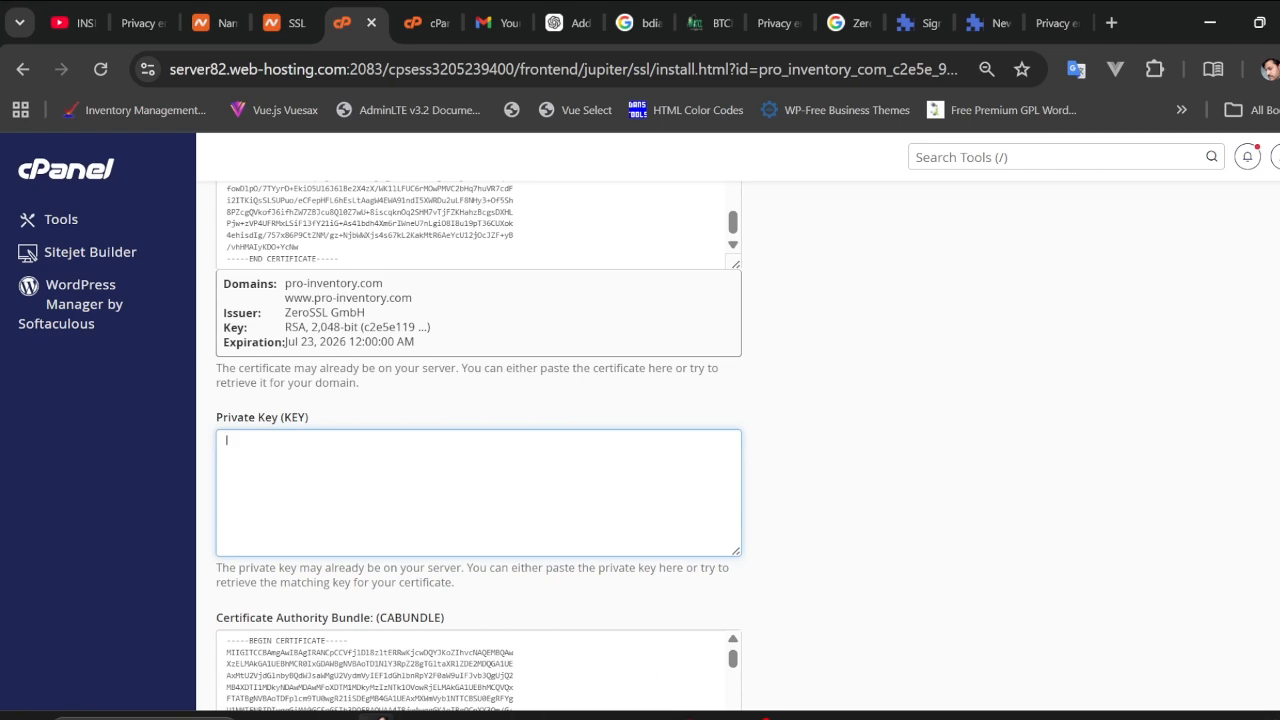
pyautogui.click(338, 717)
pyautogui.moveTo(407, 664)
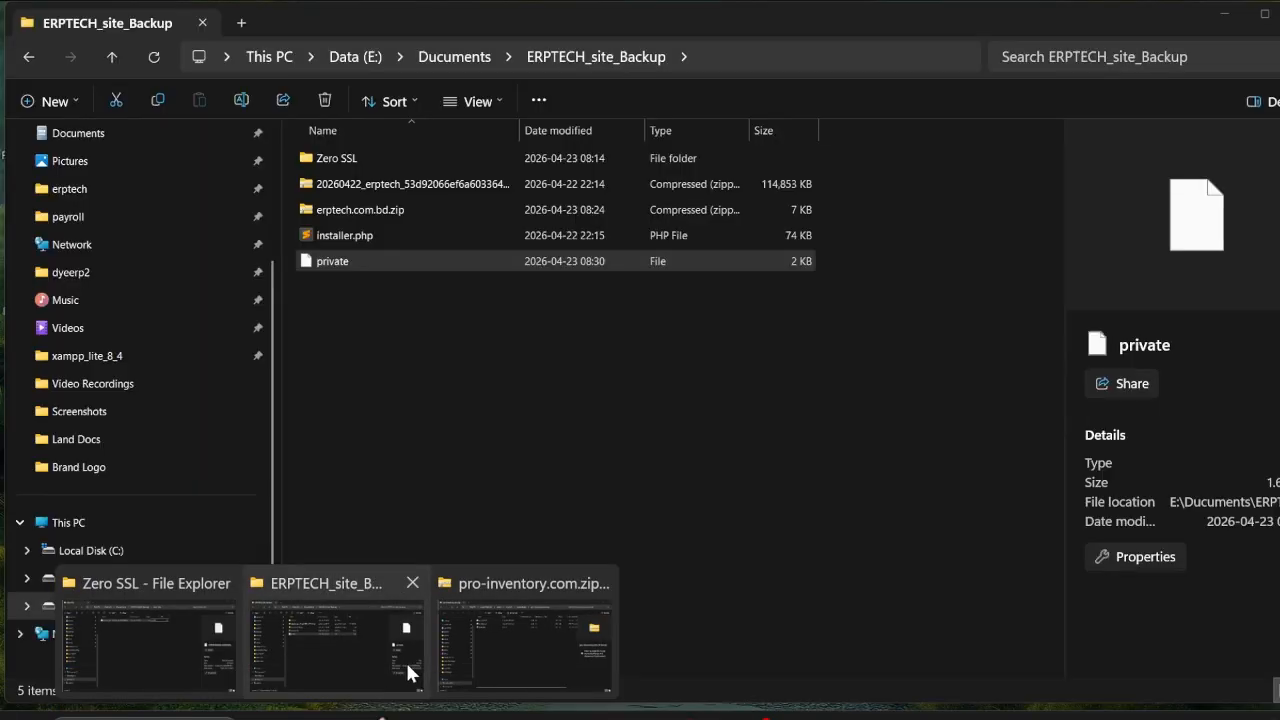
pyautogui.moveTo(492, 656)
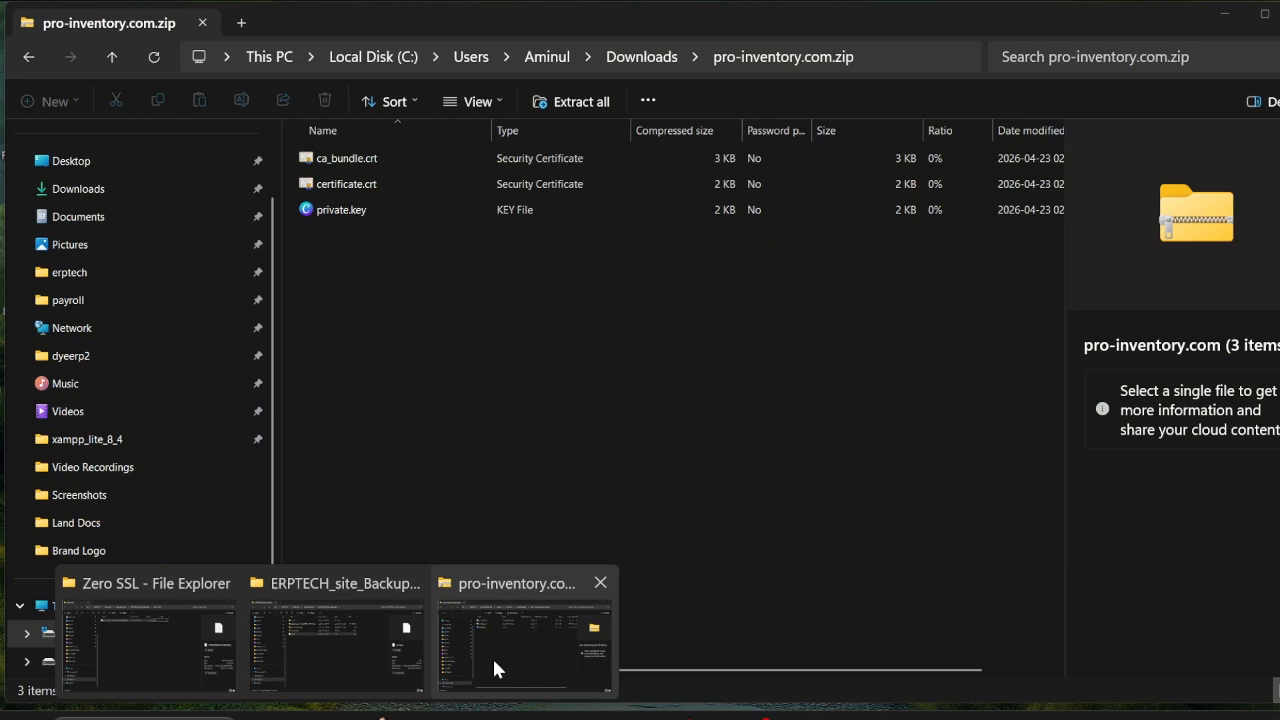
pyautogui.click(494, 661)
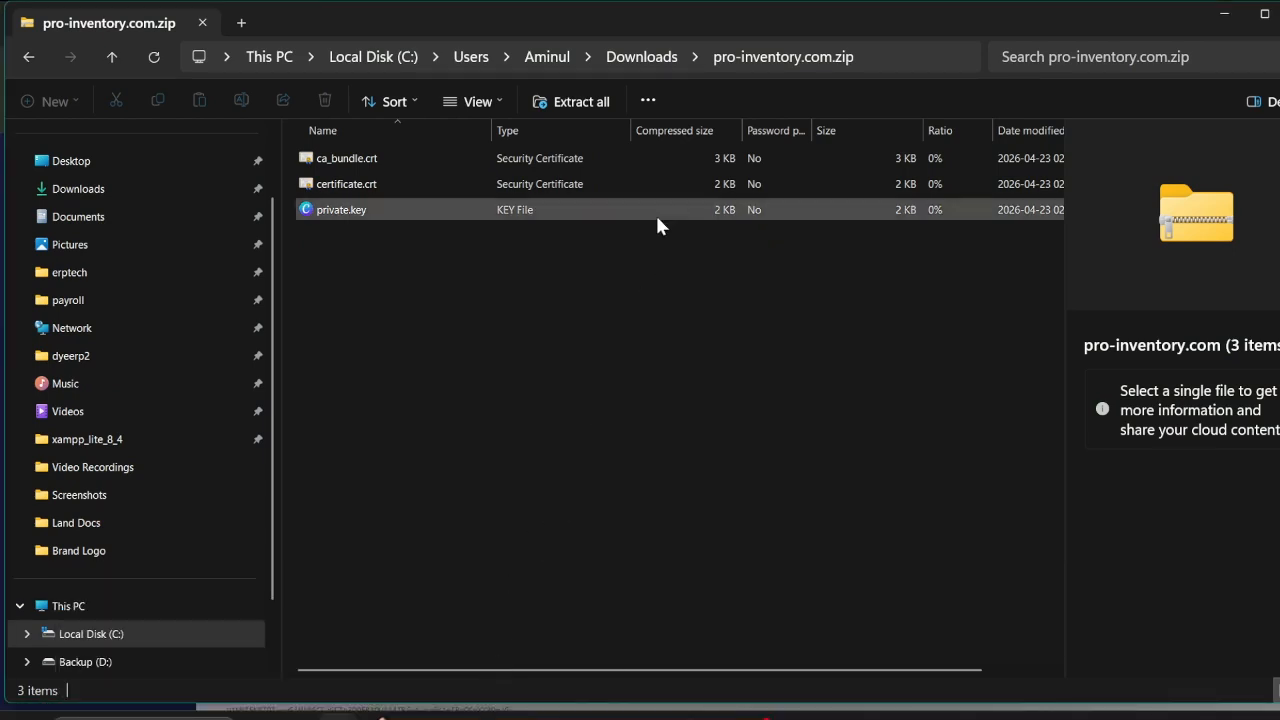
pyautogui.click(645, 60)
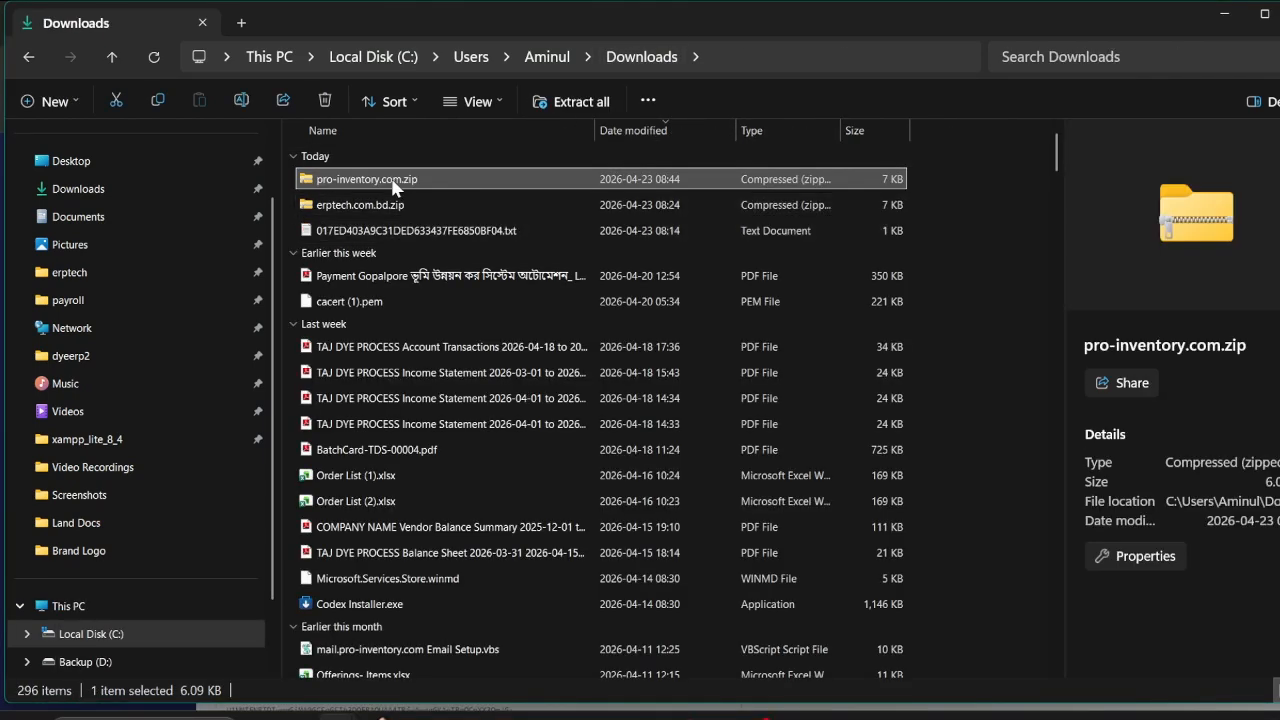
pyautogui.rightClick(392, 181)
pyautogui.doubleClick(347, 185)
pyautogui.click(360, 211)
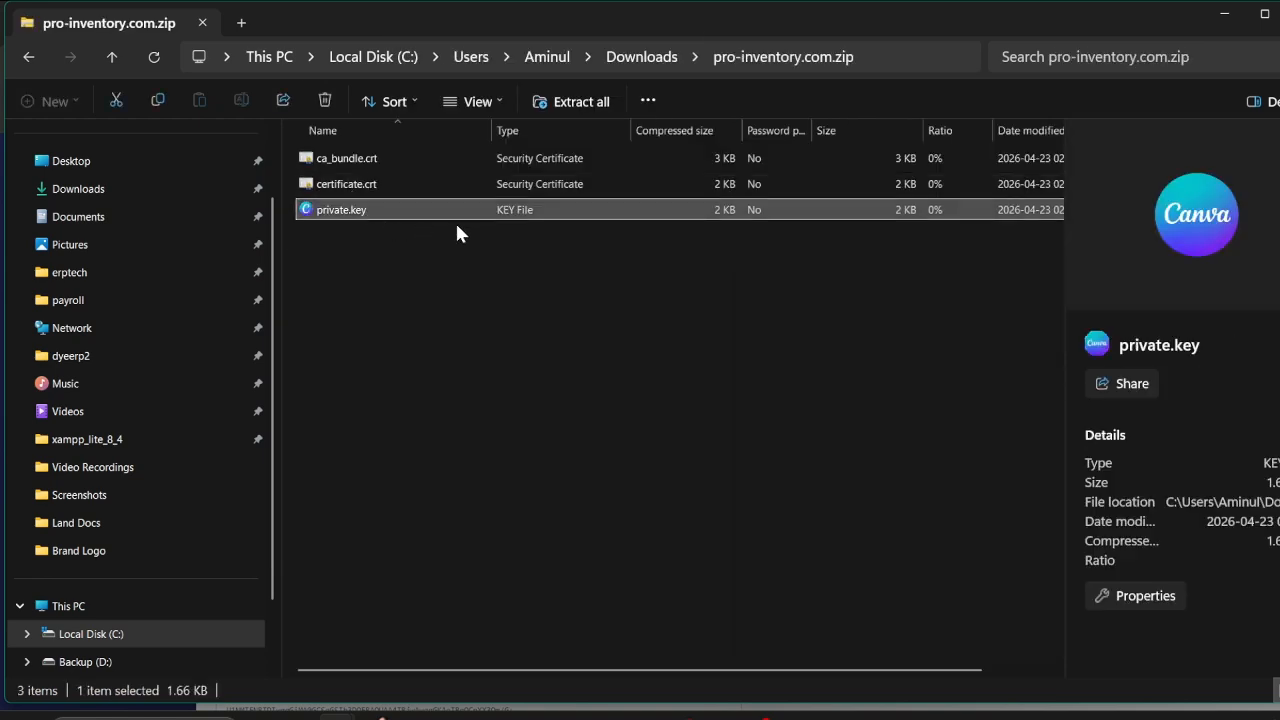
pyautogui.click(645, 60)
pyautogui.click(979, 242)
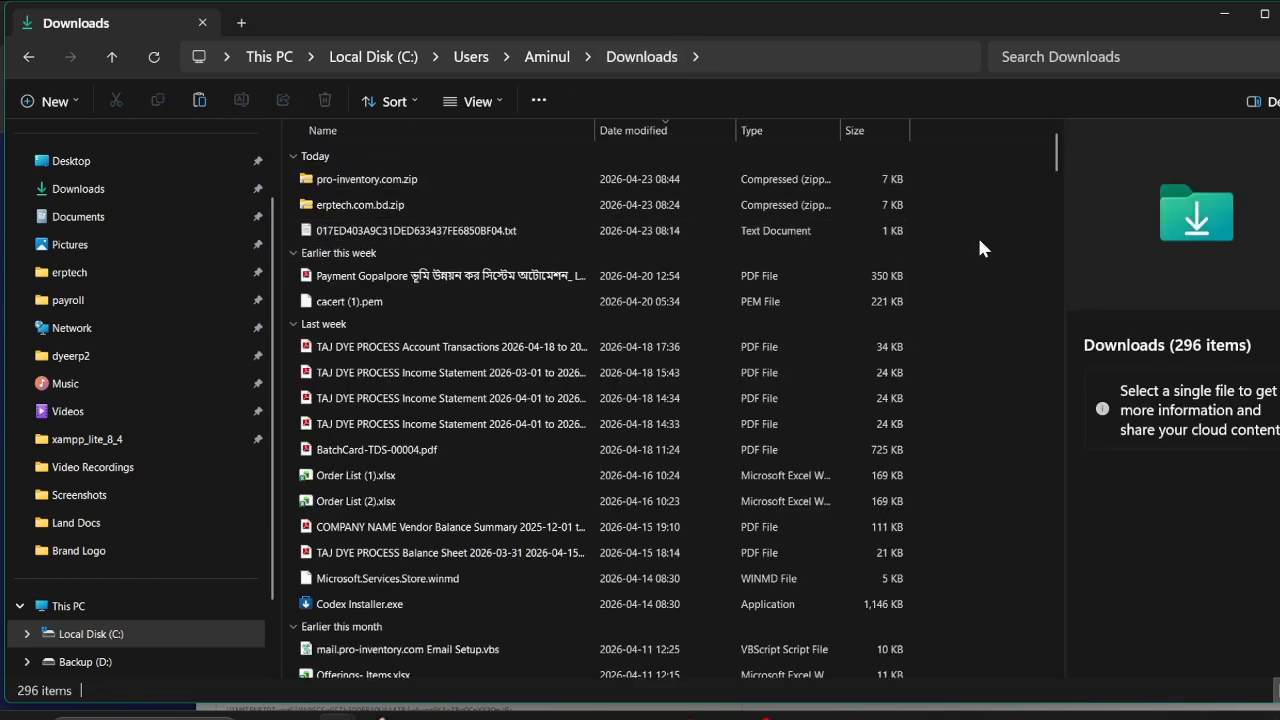
pyautogui.hotkey('ctrl', 'v')
# Rename the extracted private.key in Downloads to private, removing its extension and accepting the extension change.
pyautogui.click(381, 256)
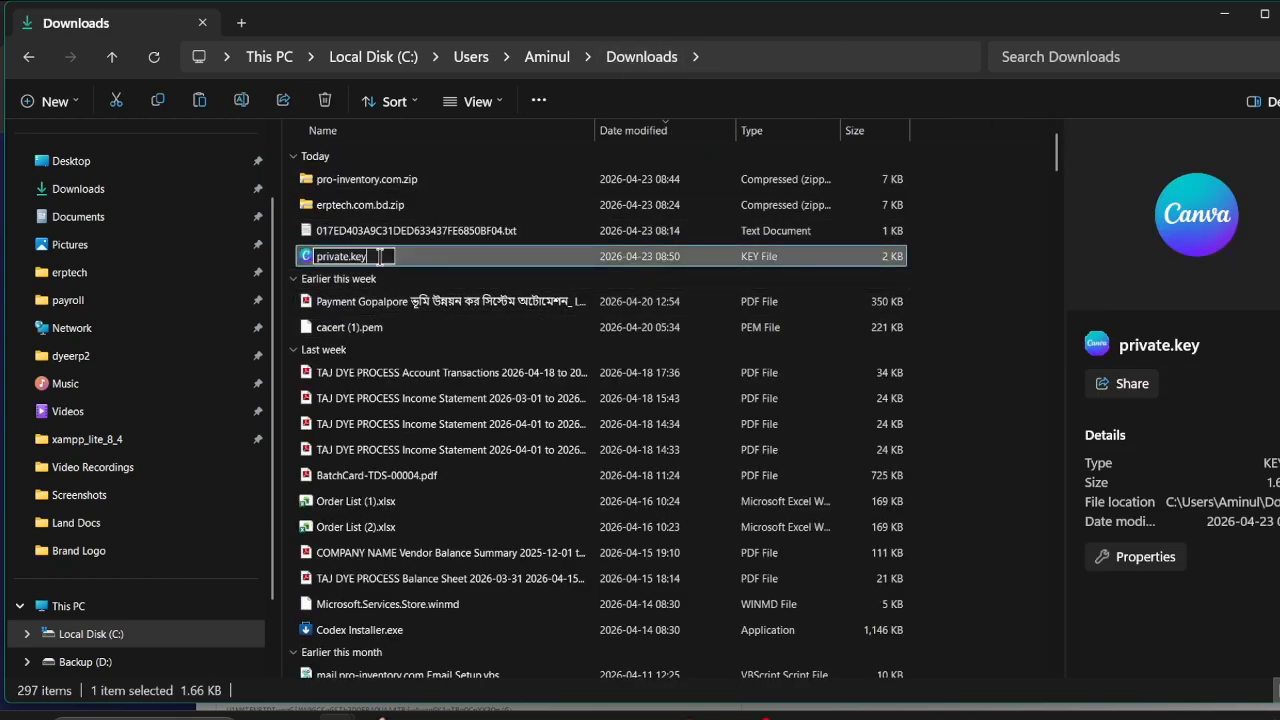
pyautogui.press('BackSpace')
pyautogui.press('BackSpace')
pyautogui.press('BackSpace')
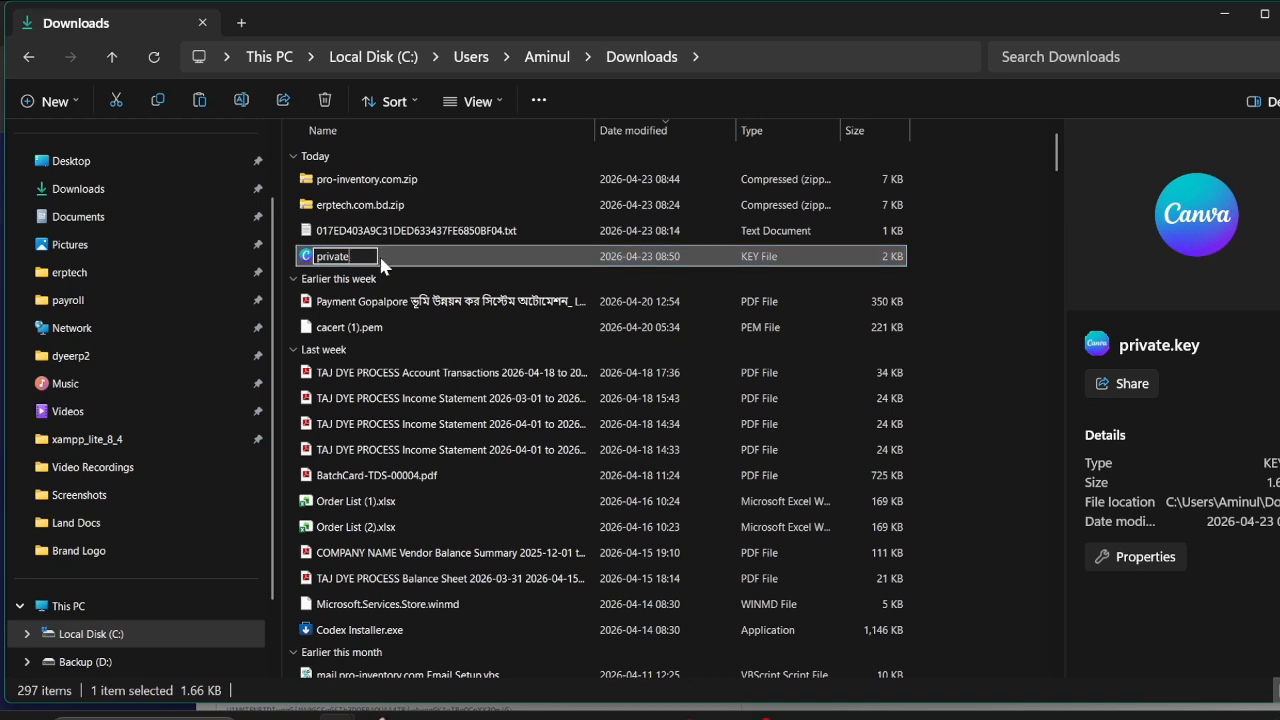
pyautogui.press('Return')
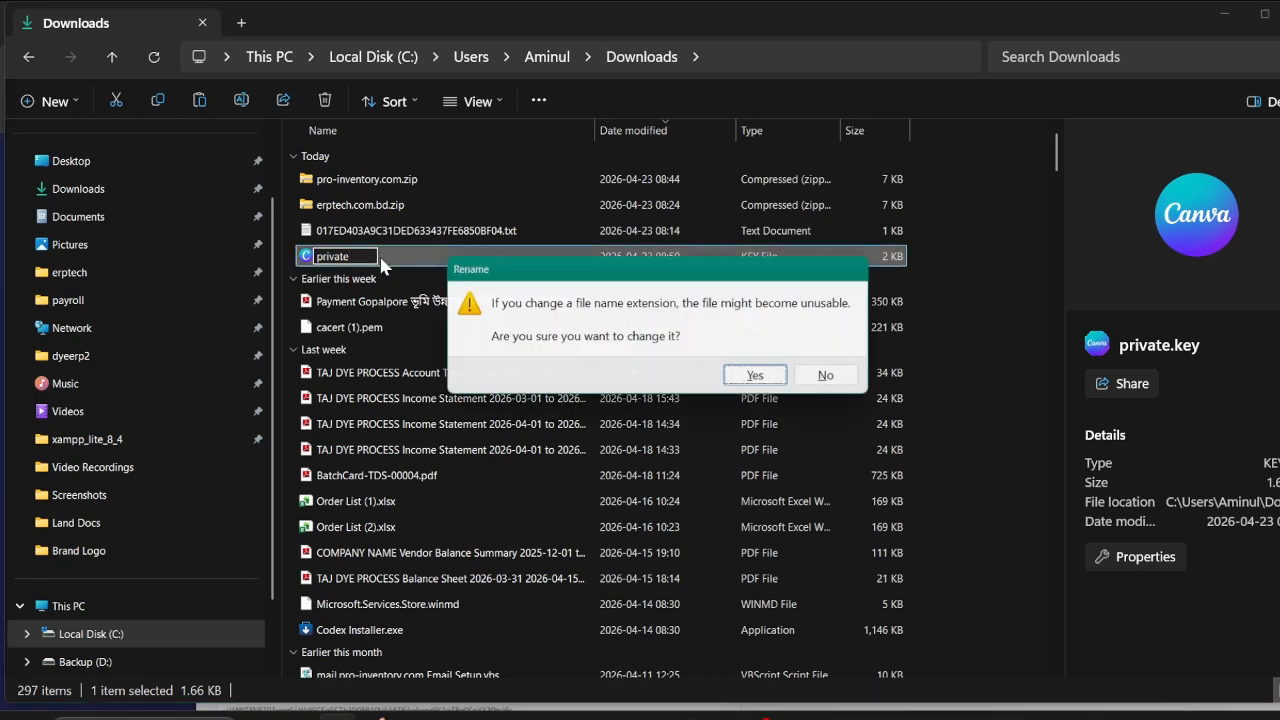
pyautogui.click(755, 386)
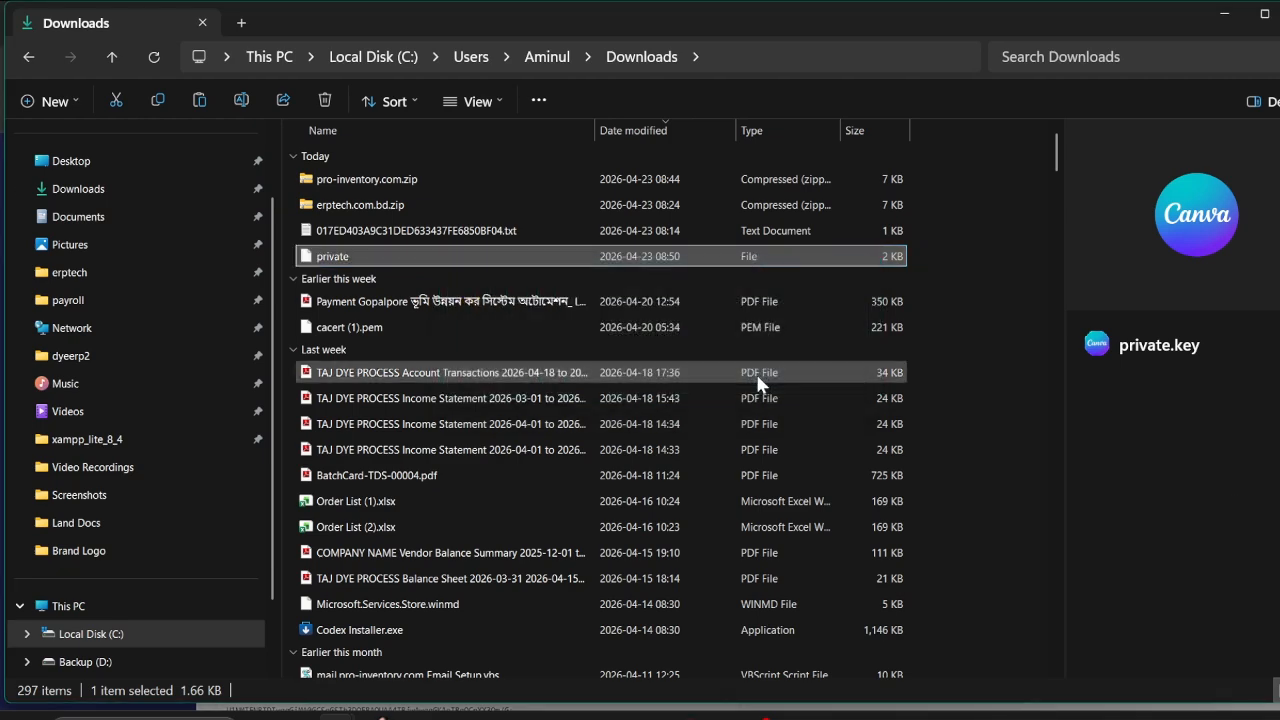
# Open the private file in Notepad just once and copy its entire contents.
pyautogui.doubleClick(365, 259)
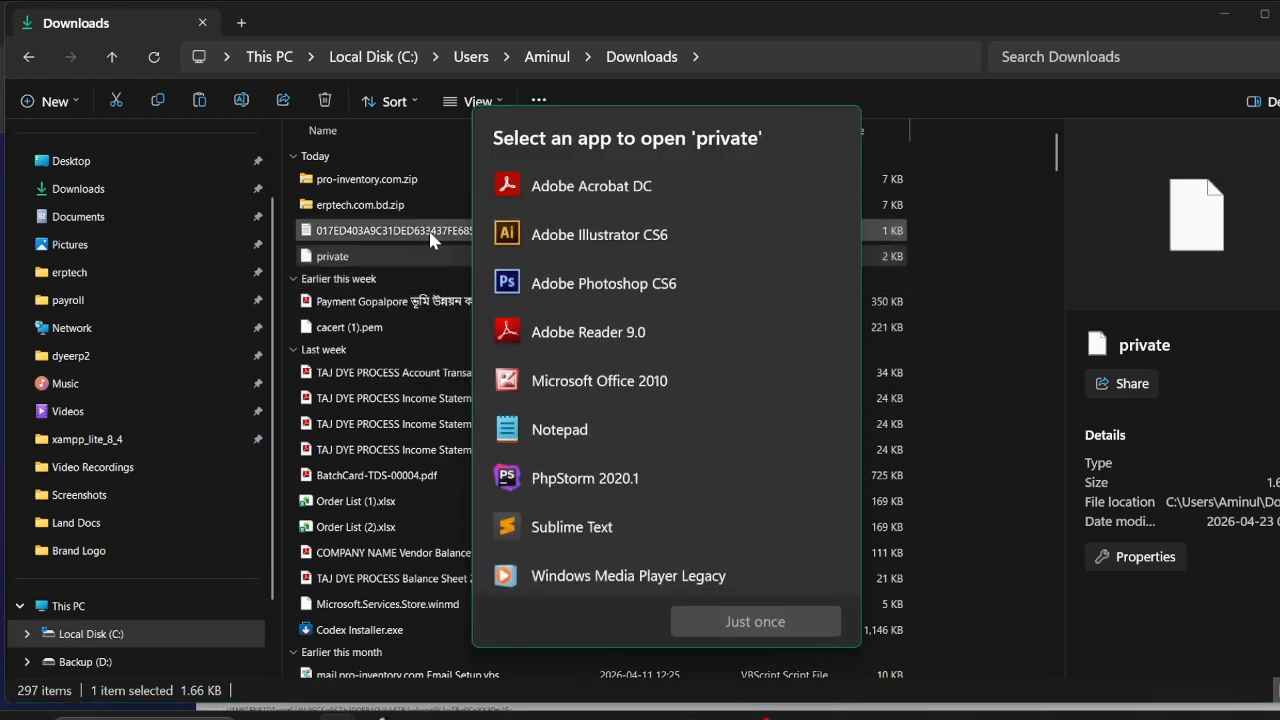
pyautogui.click(566, 436)
pyautogui.click(745, 621)
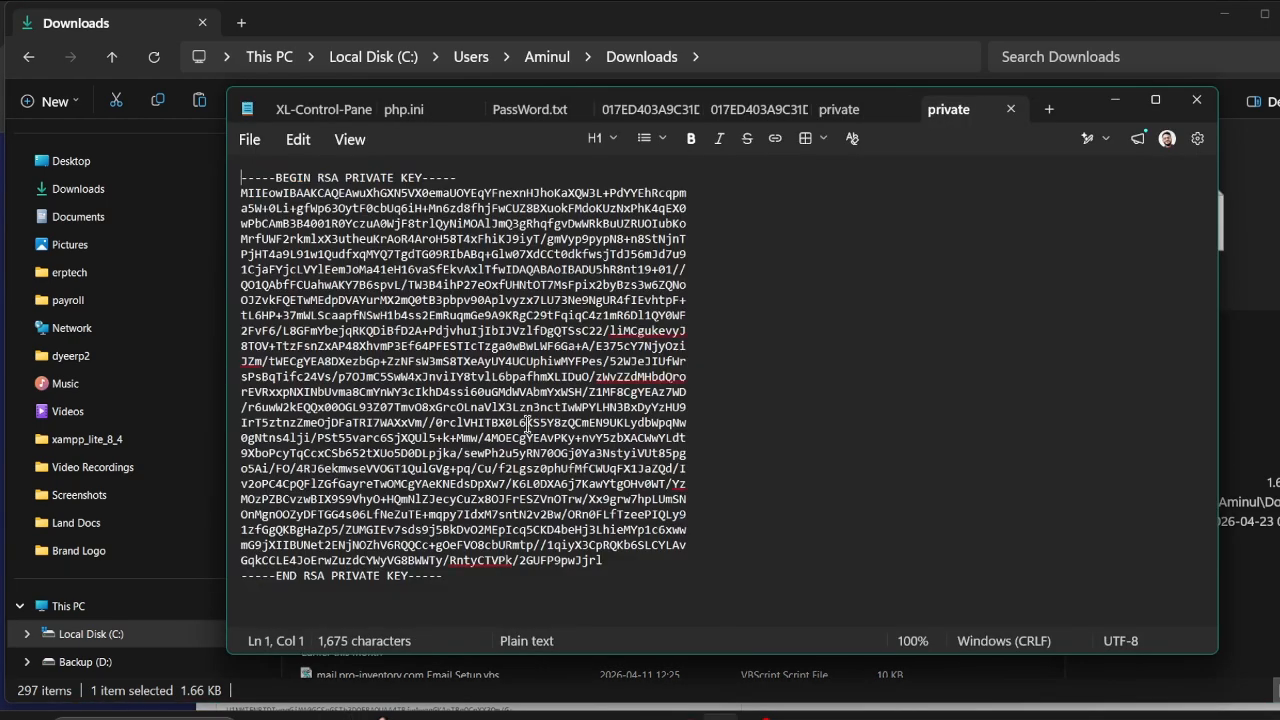
pyautogui.click(472, 376)
pyautogui.hotkey('ctrl', 'a')
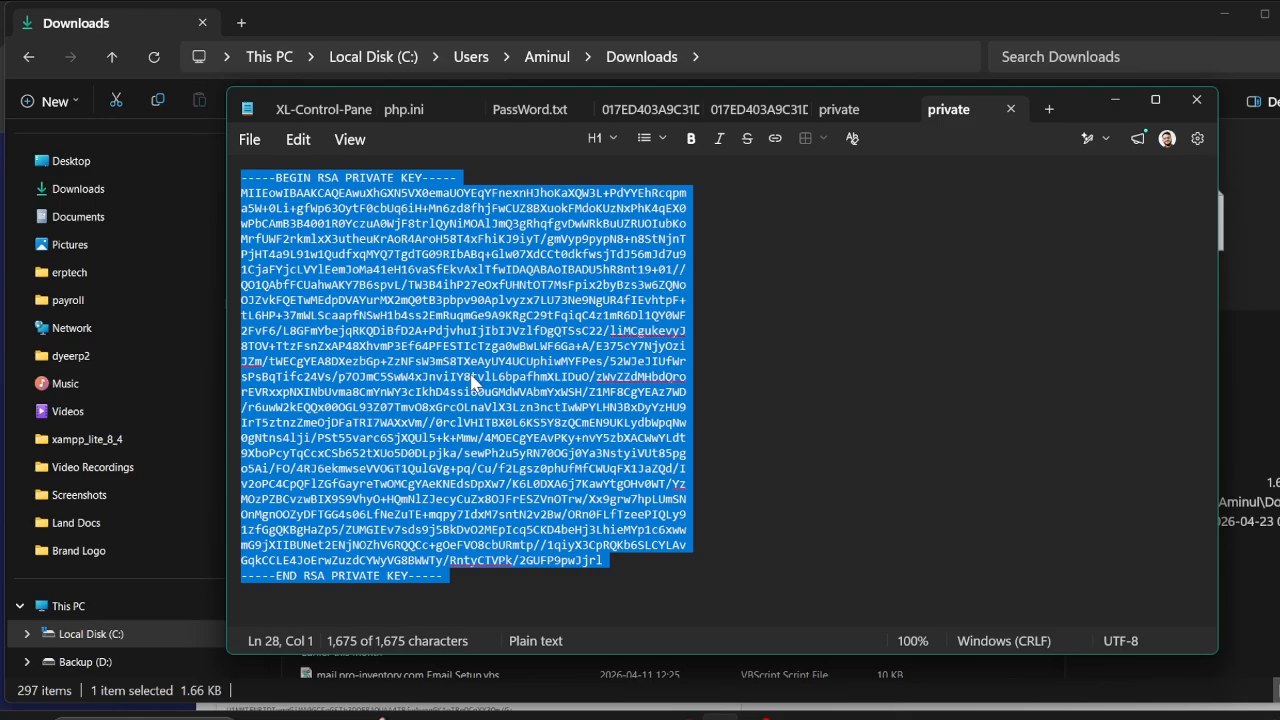
# Return to the cPanel installation form and paste the RSA private key into the Private Key (KEY) field.
pyautogui.hotkey('alt', 'Tab')
pyautogui.hotkey('alt', 'Tab')
pyautogui.hotkey('alt', 'Tab')
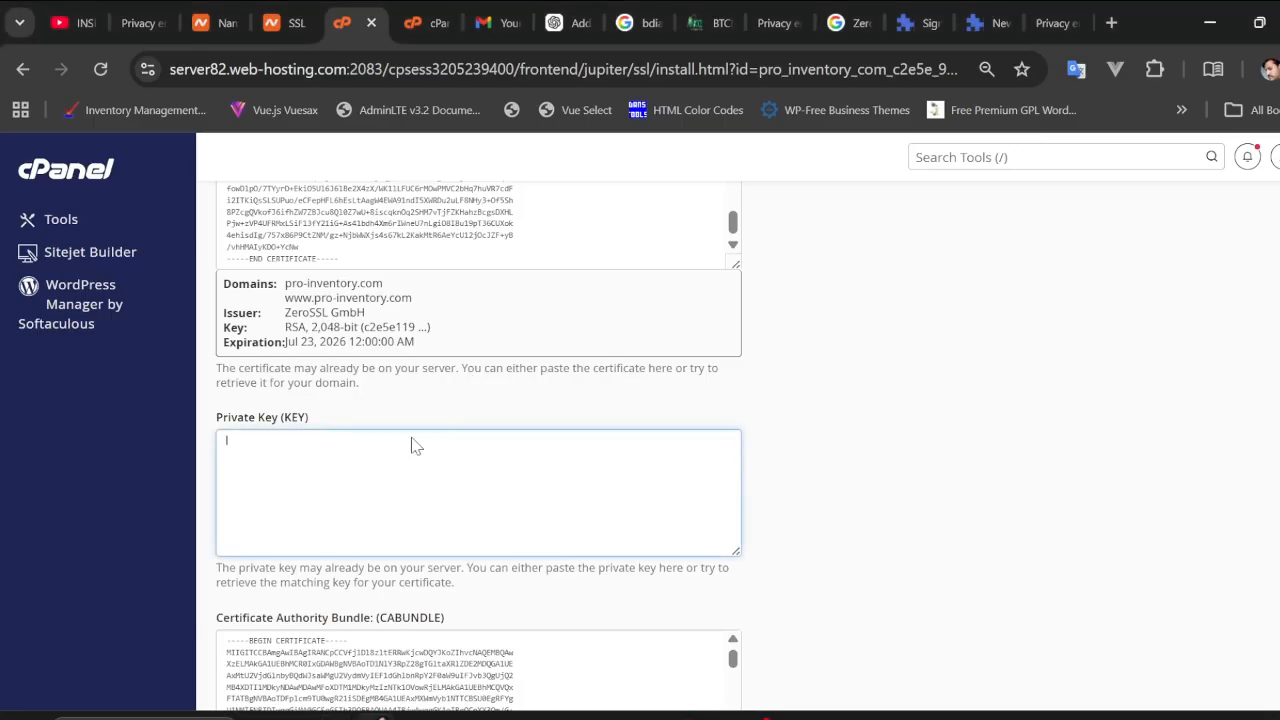
pyautogui.hotkey('ctrl', 'v')
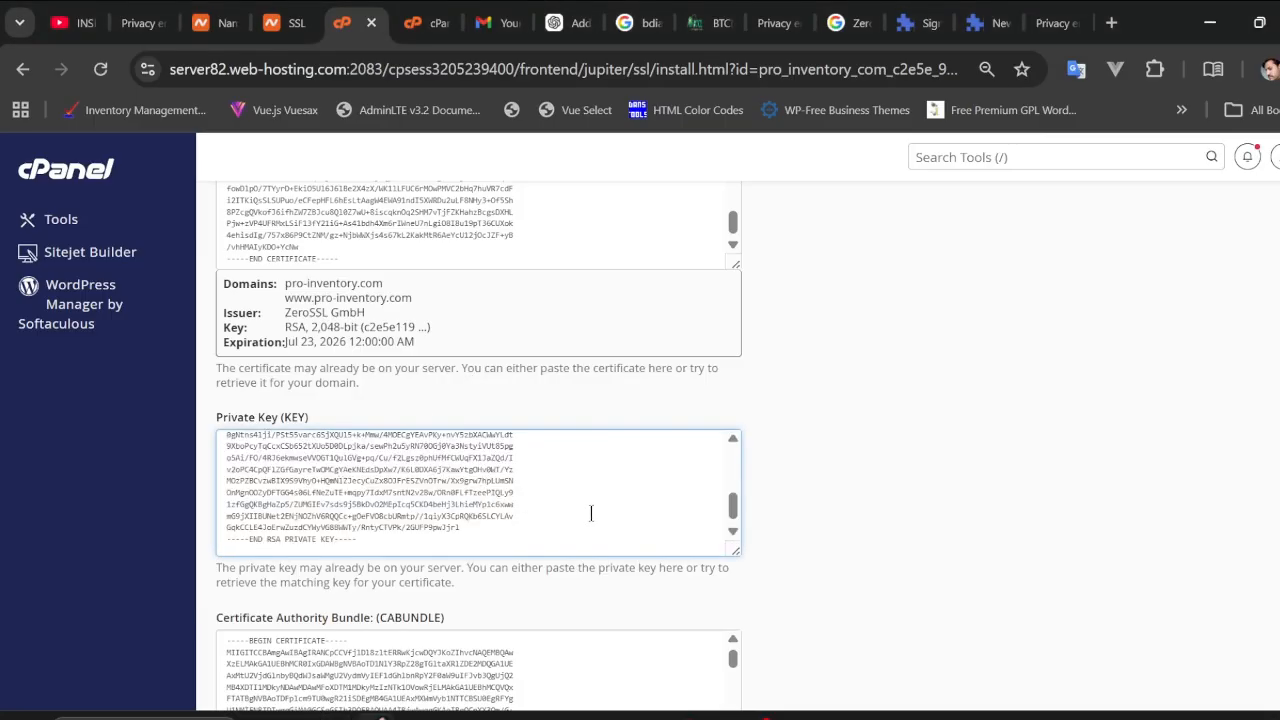
# Review the filled-in form, install the certificate for pro-inventory.com, and dismiss the result dialog.
pyautogui.scroll(5, 591, 513)
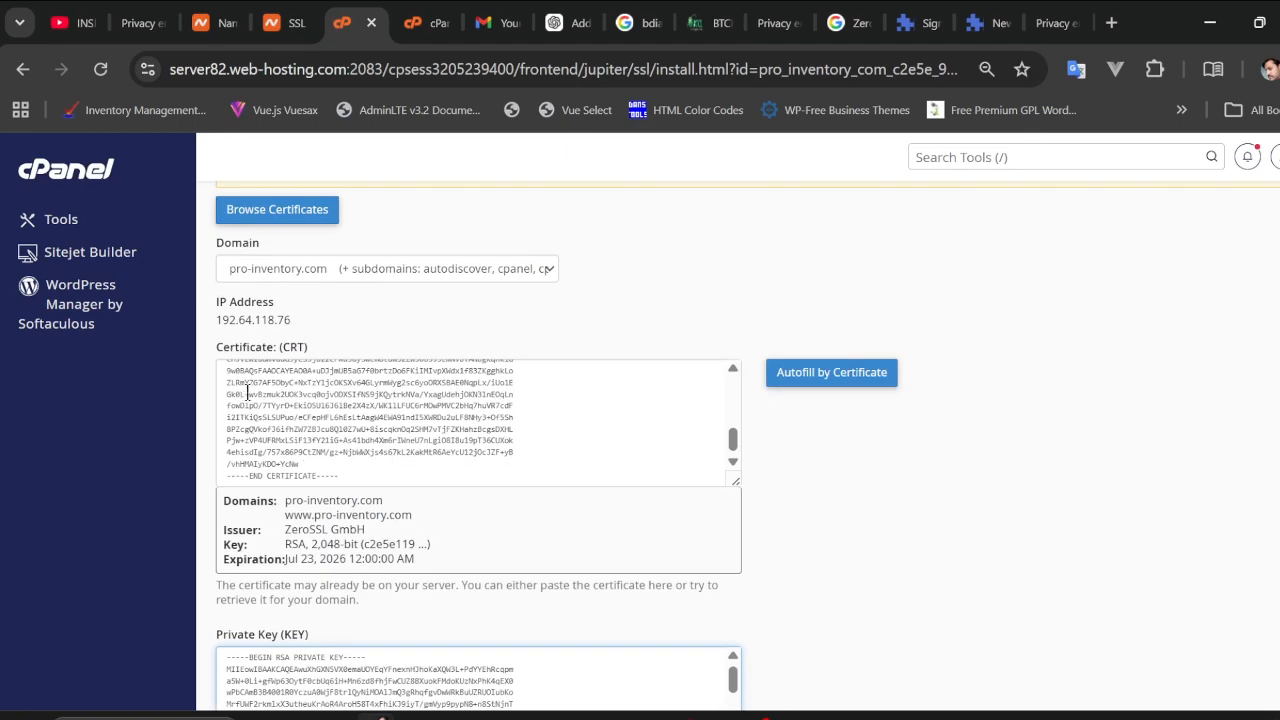
pyautogui.scroll(-3, 289, 363)
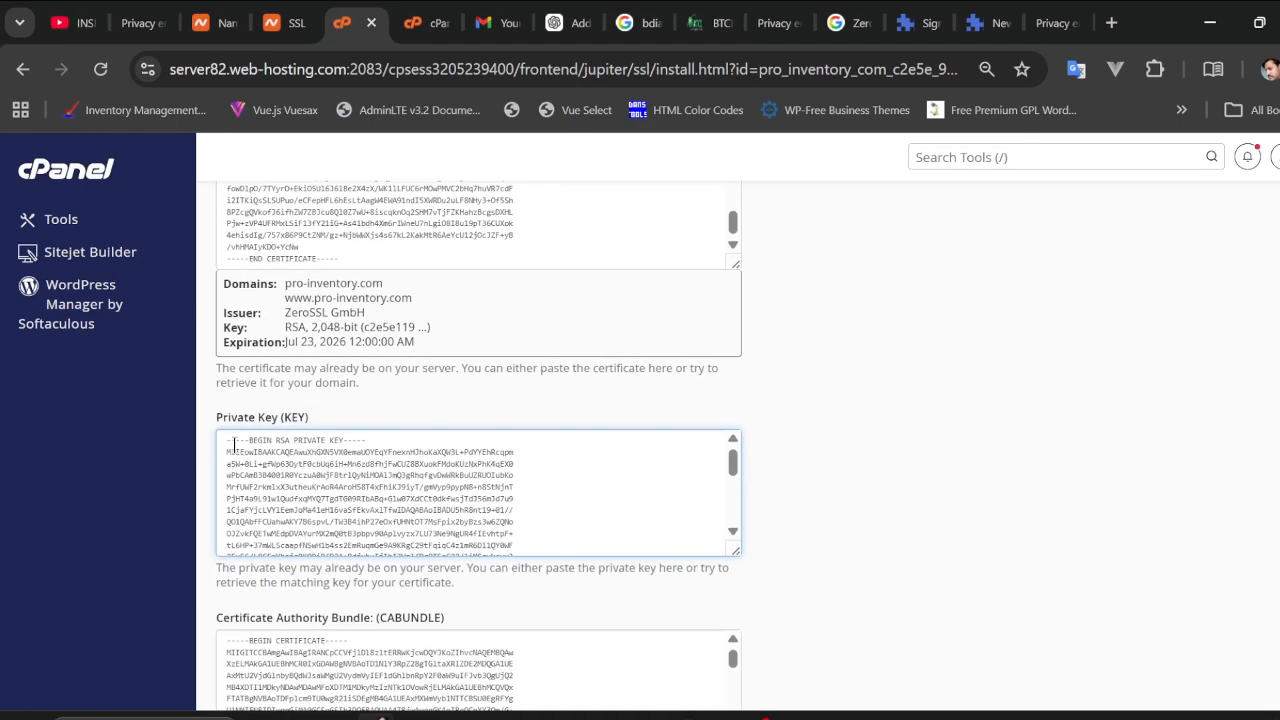
pyautogui.scroll(-1, 290, 460)
pyautogui.scroll(-1, 290, 460)
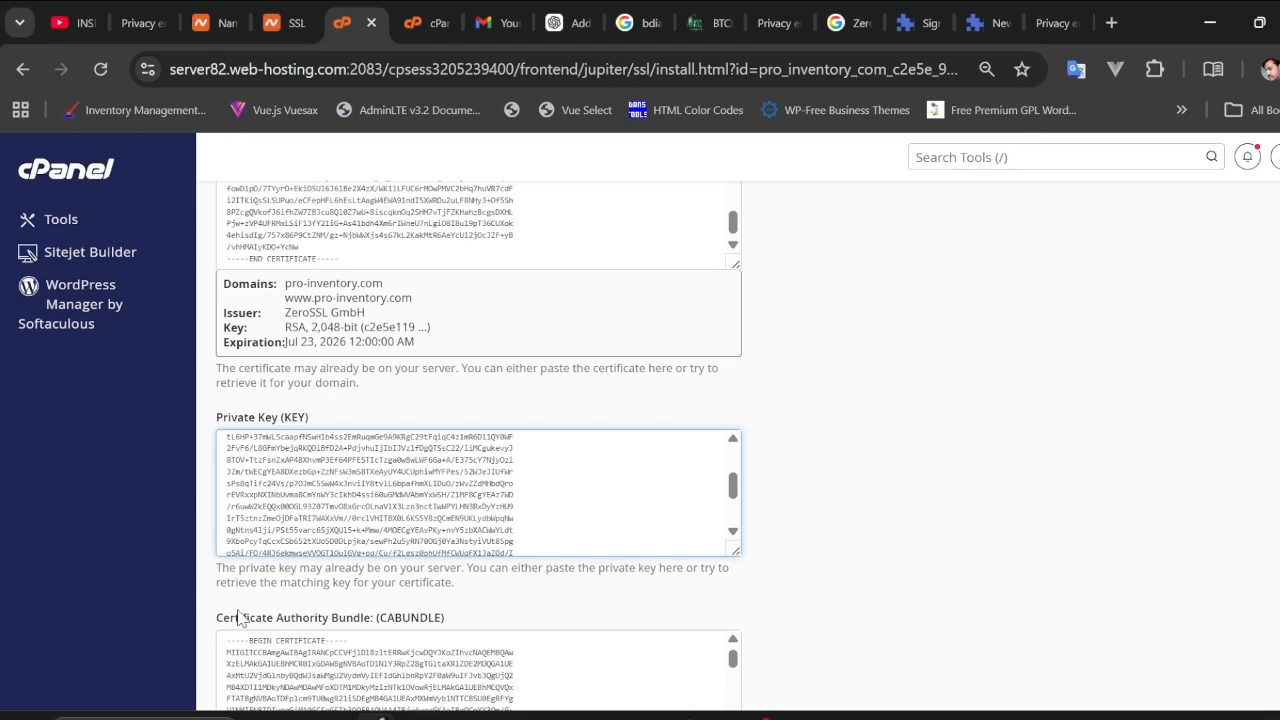
pyautogui.scroll(-1, 345, 618)
pyautogui.scroll(-2, 300, 630)
pyautogui.click(265, 610)
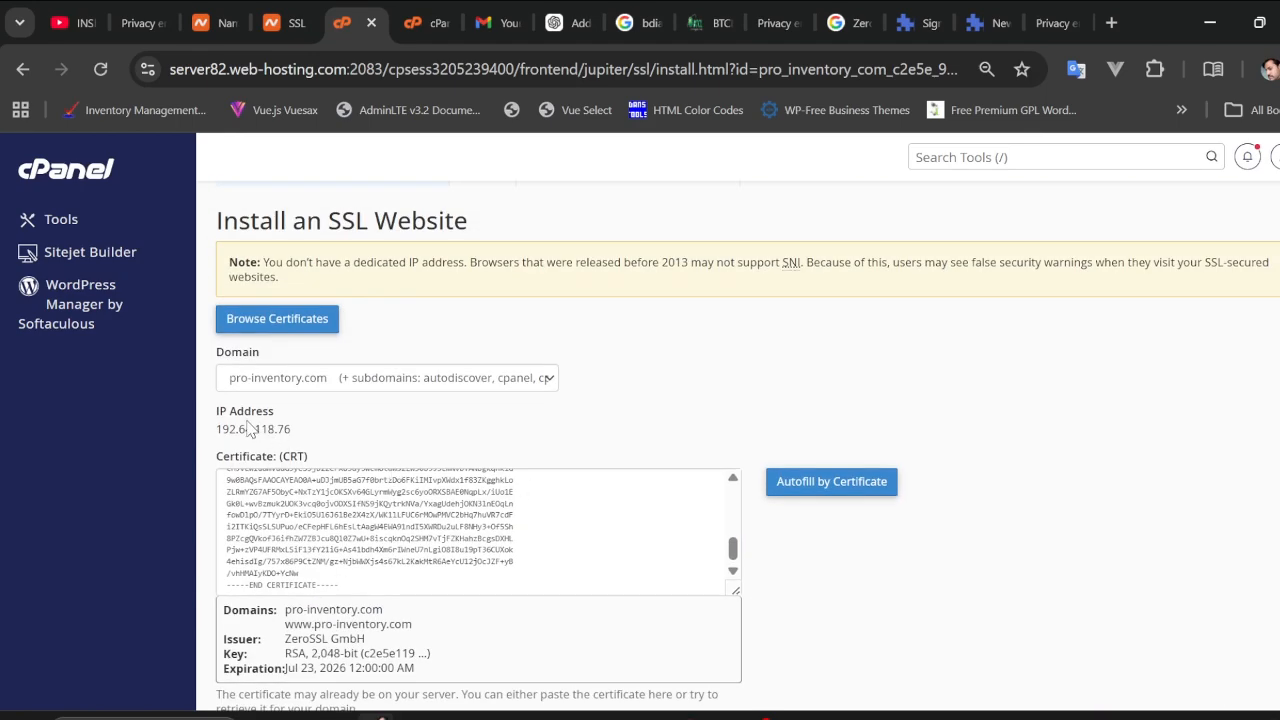
pyautogui.scroll(-6, 268, 480)
pyautogui.click(271, 579)
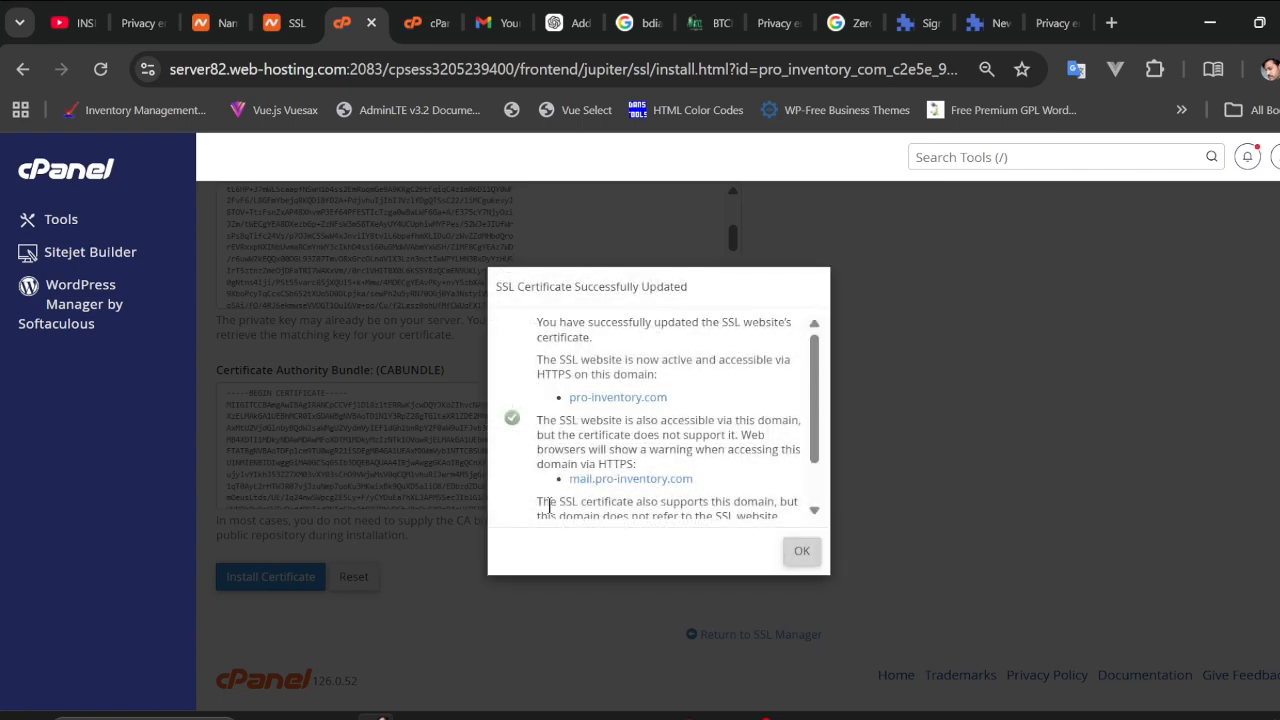
pyautogui.click(796, 552)
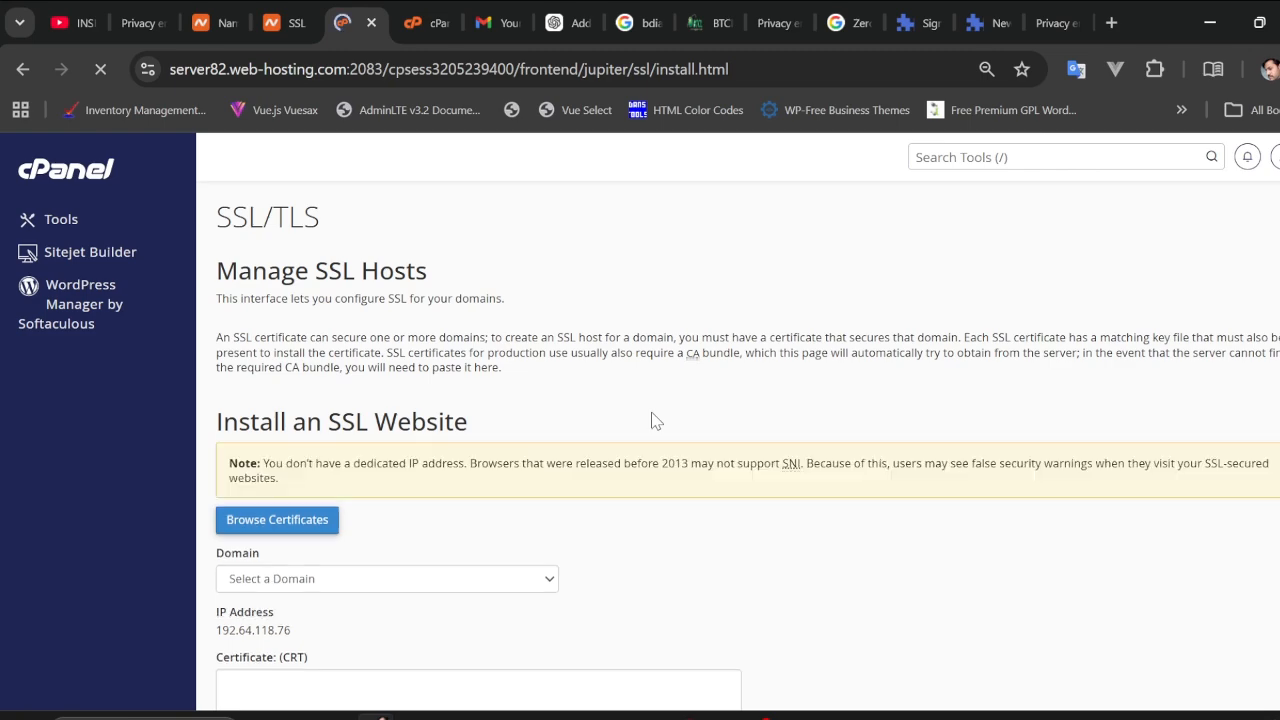
# Check the pro-inventory.com entry and its expiration among the installed SSL websites on Manage SSL Hosts.
pyautogui.scroll(-5, 650, 420)
pyautogui.scroll(-6, 630, 427)
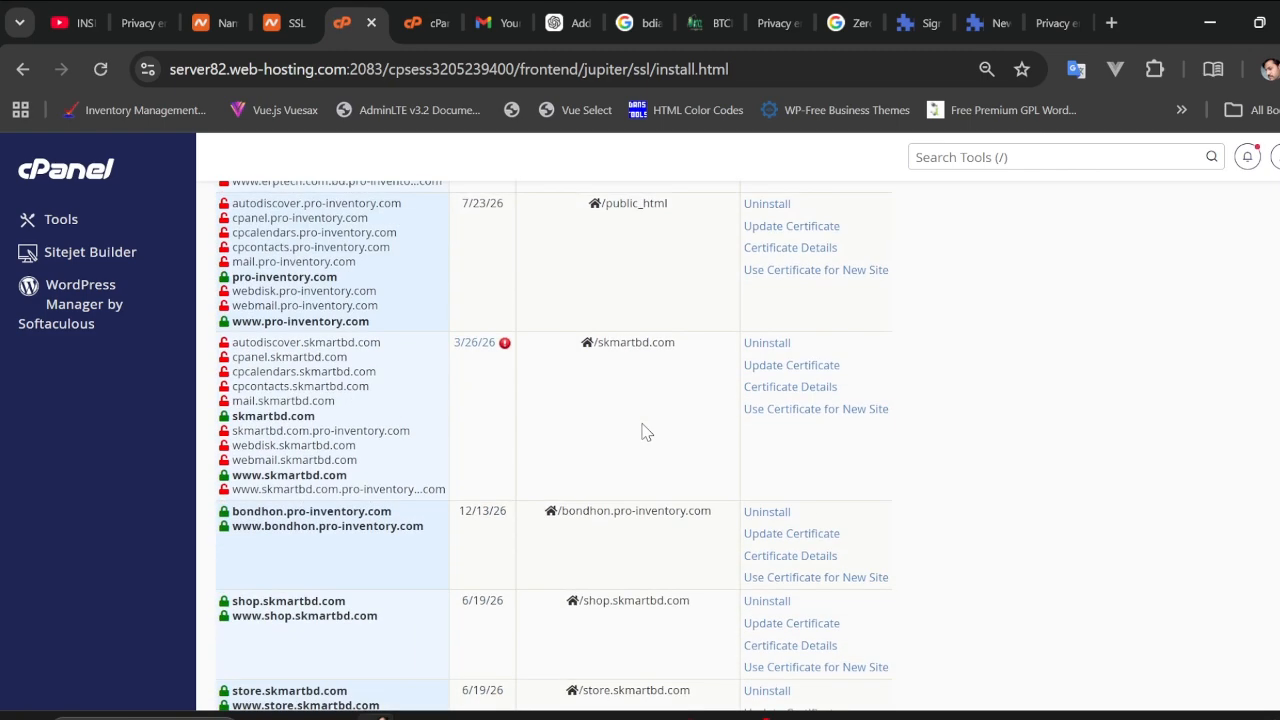
pyautogui.scroll(15, 660, 450)
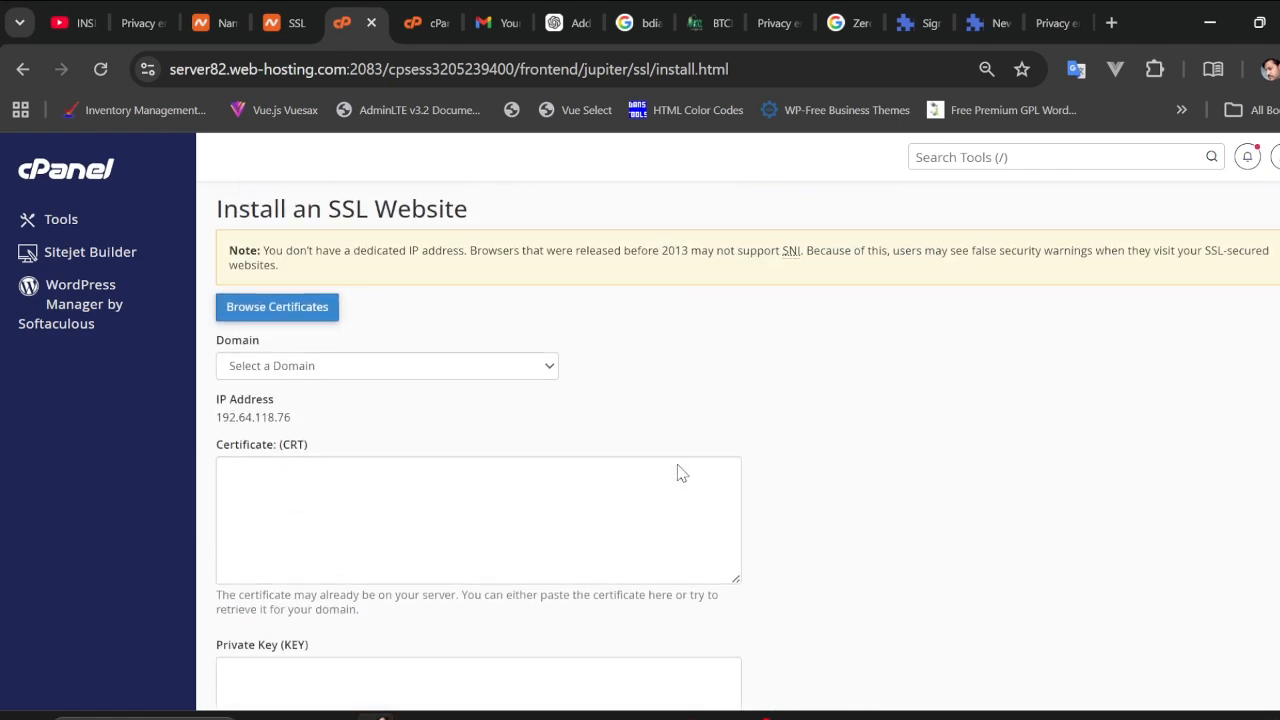
pyautogui.scroll(-1, 677, 464)
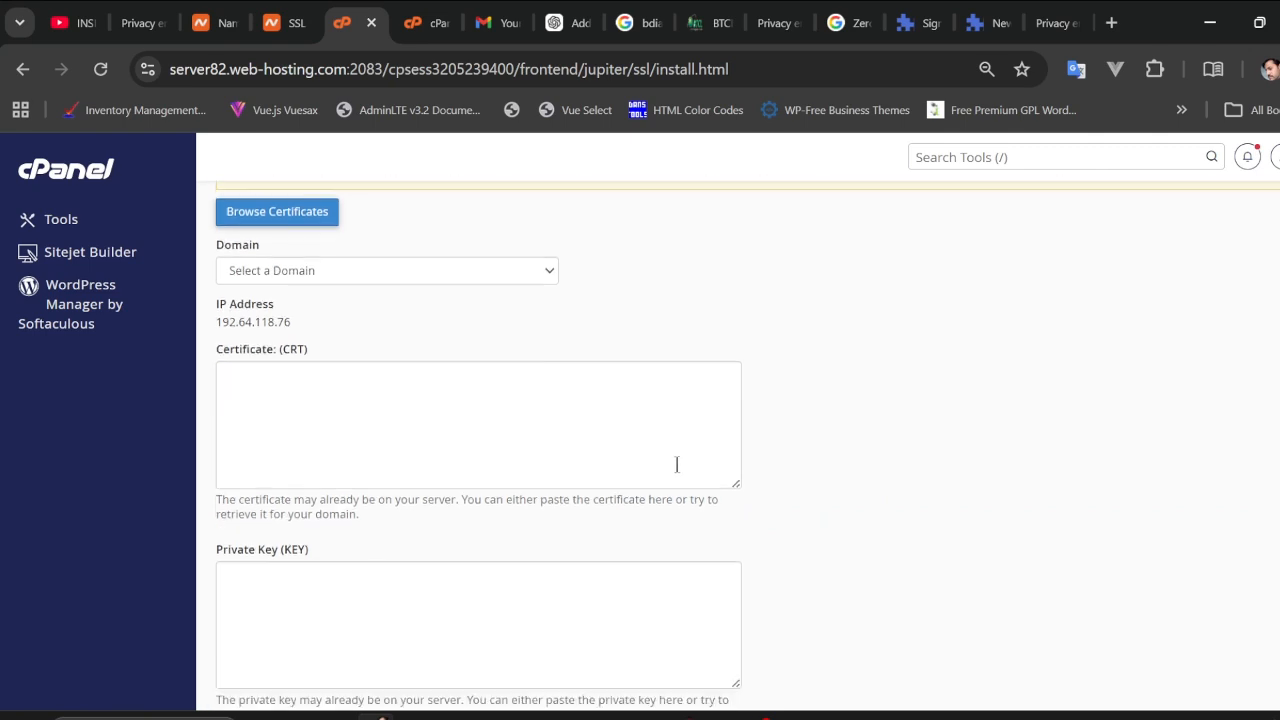
pyautogui.scroll(2, 677, 464)
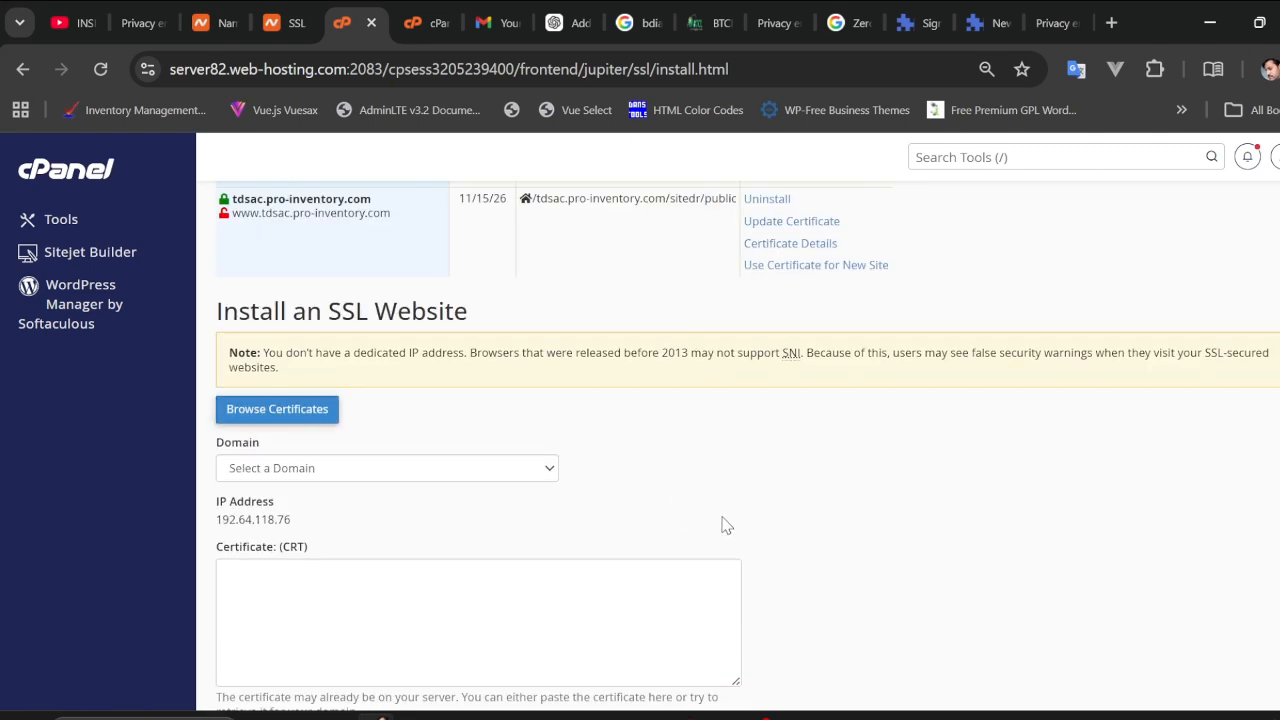
# Switch to ZeroSSL, run Check Installation for pro-inventory.com, and examine the reported certificate, connection and validation details.
pyautogui.click(682, 716)
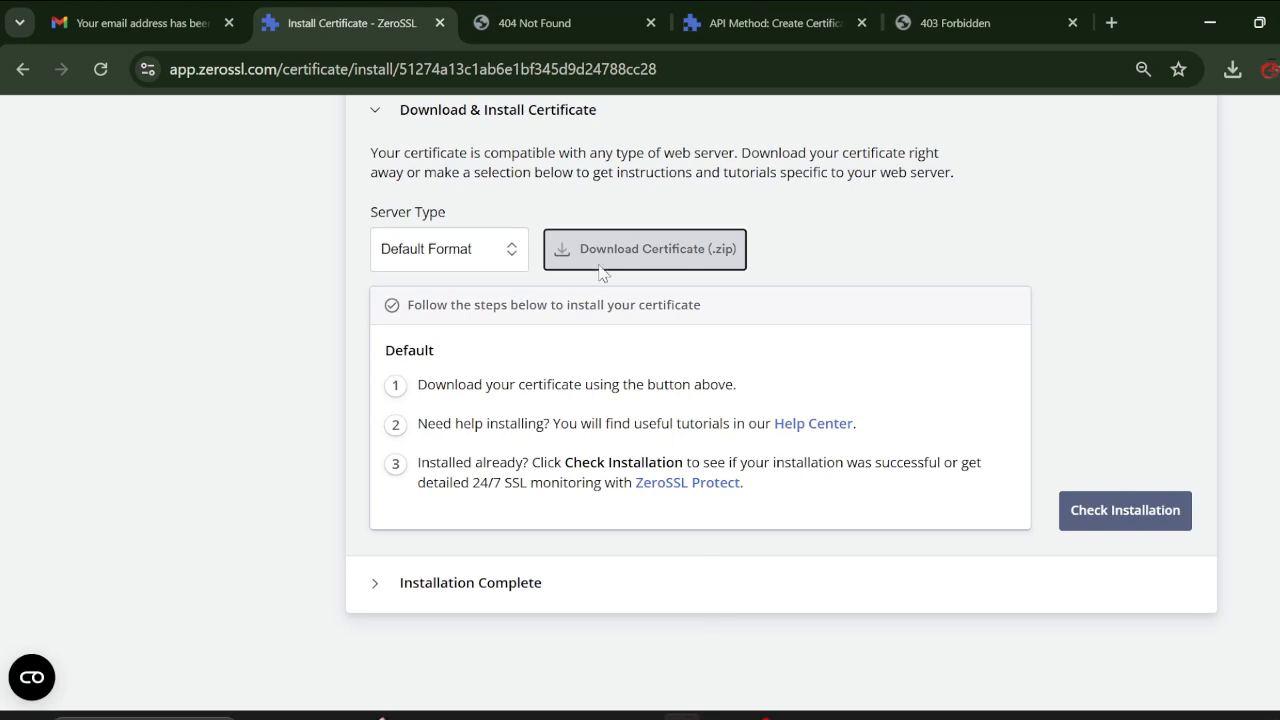
pyautogui.scroll(3, 827, 464)
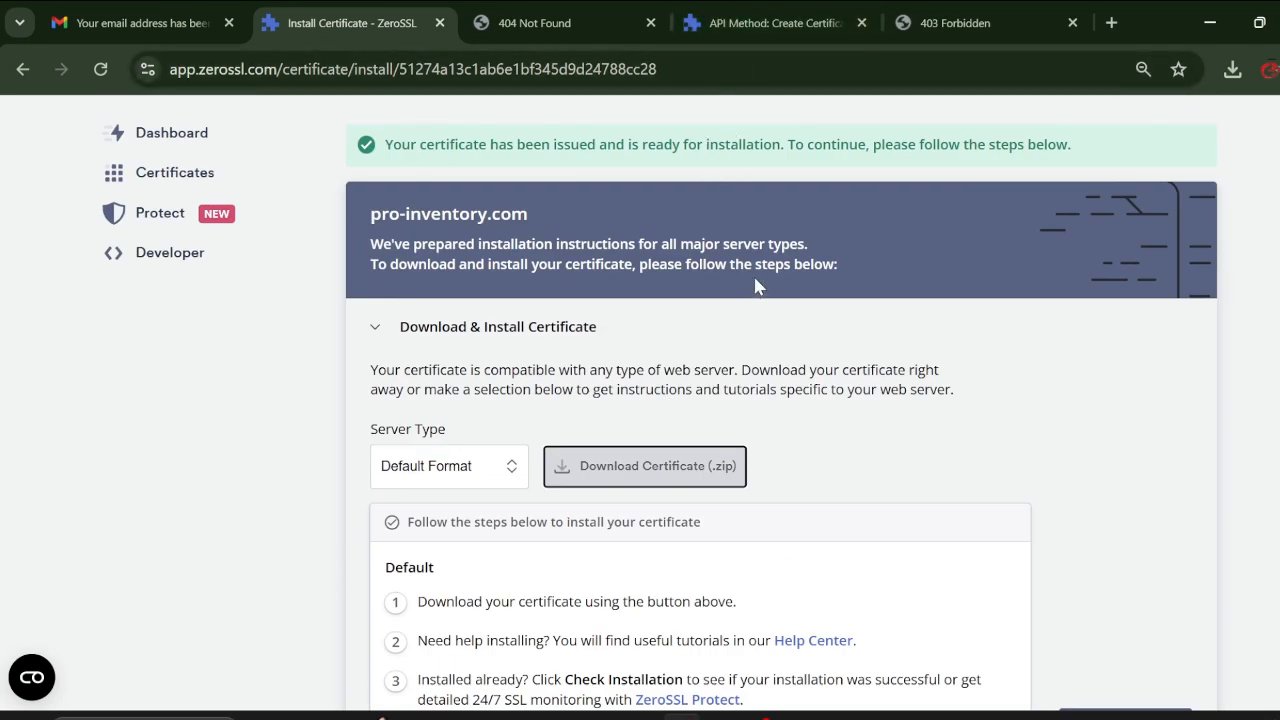
pyautogui.click(783, 20)
pyautogui.click(395, 22)
pyautogui.scroll(-3, 720, 470)
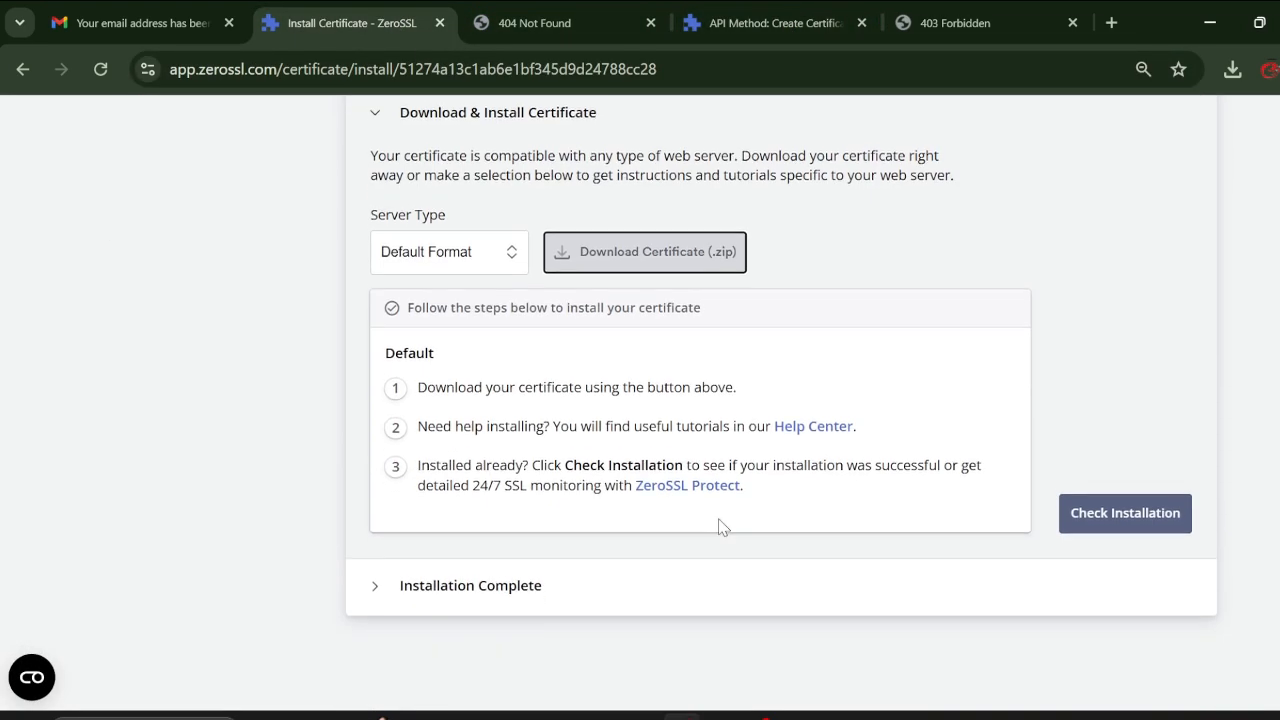
pyautogui.click(1131, 527)
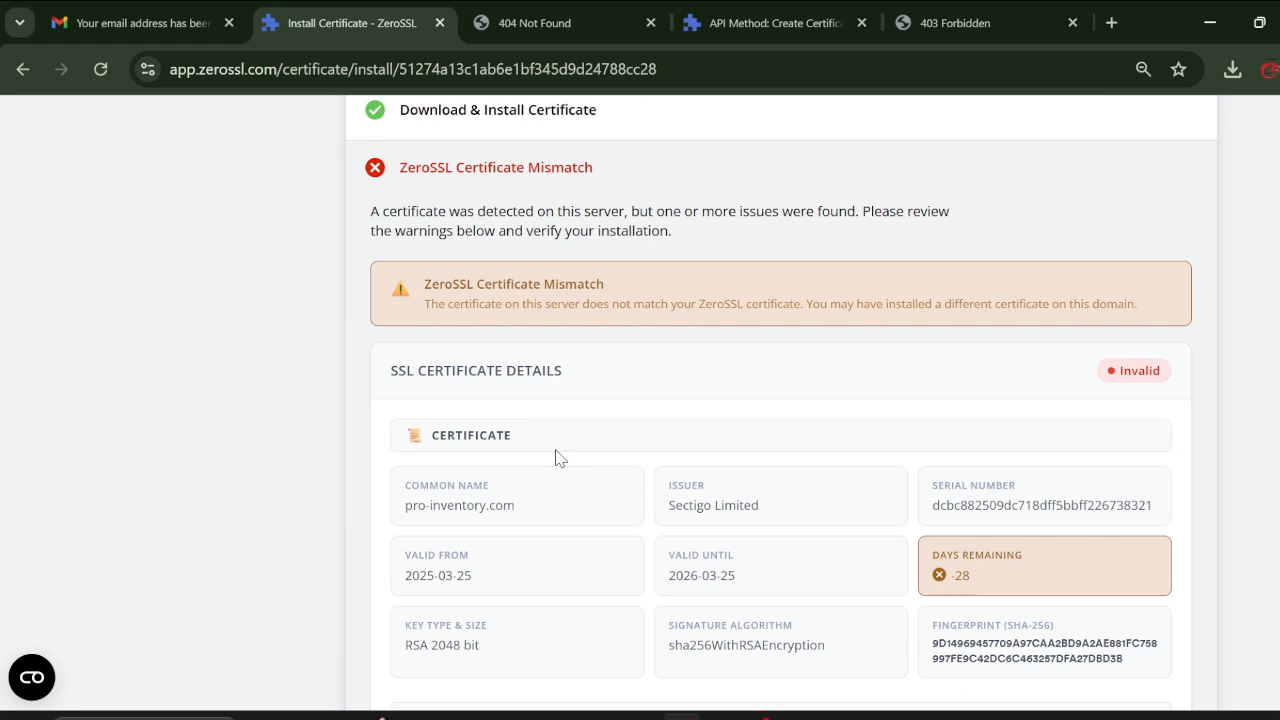
pyautogui.scroll(-3, 558, 457)
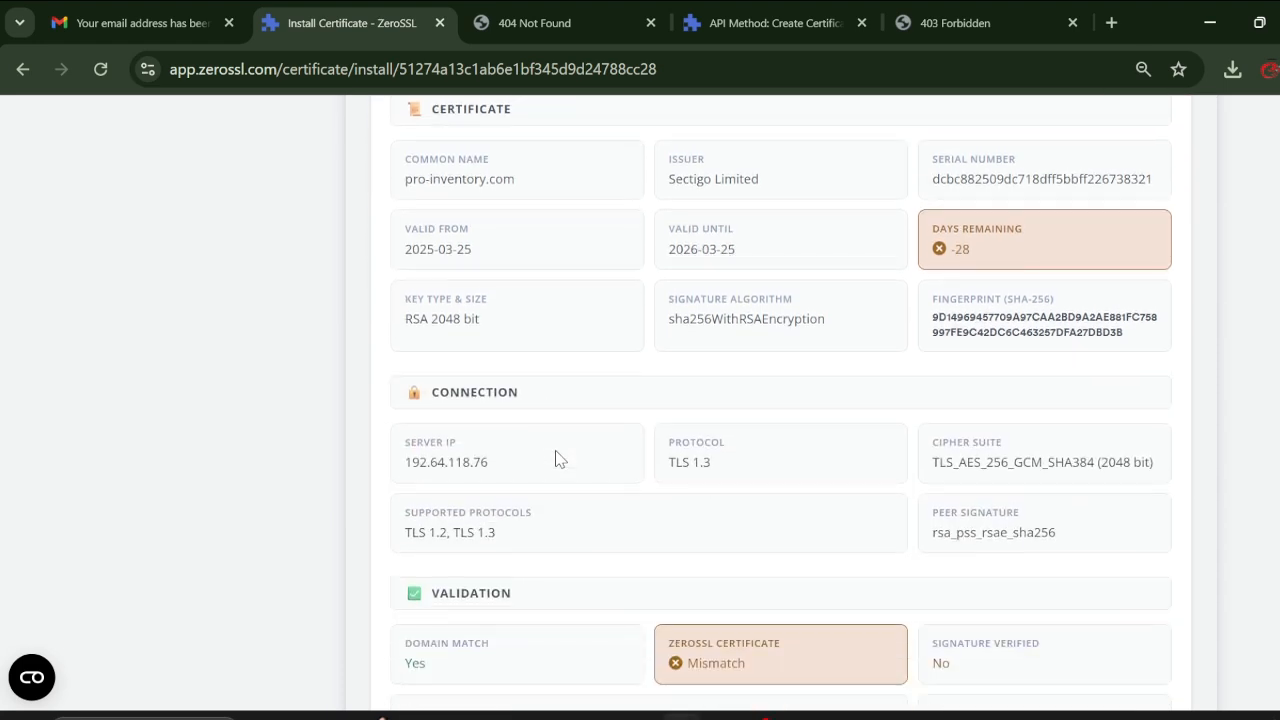
pyautogui.scroll(-2, 558, 457)
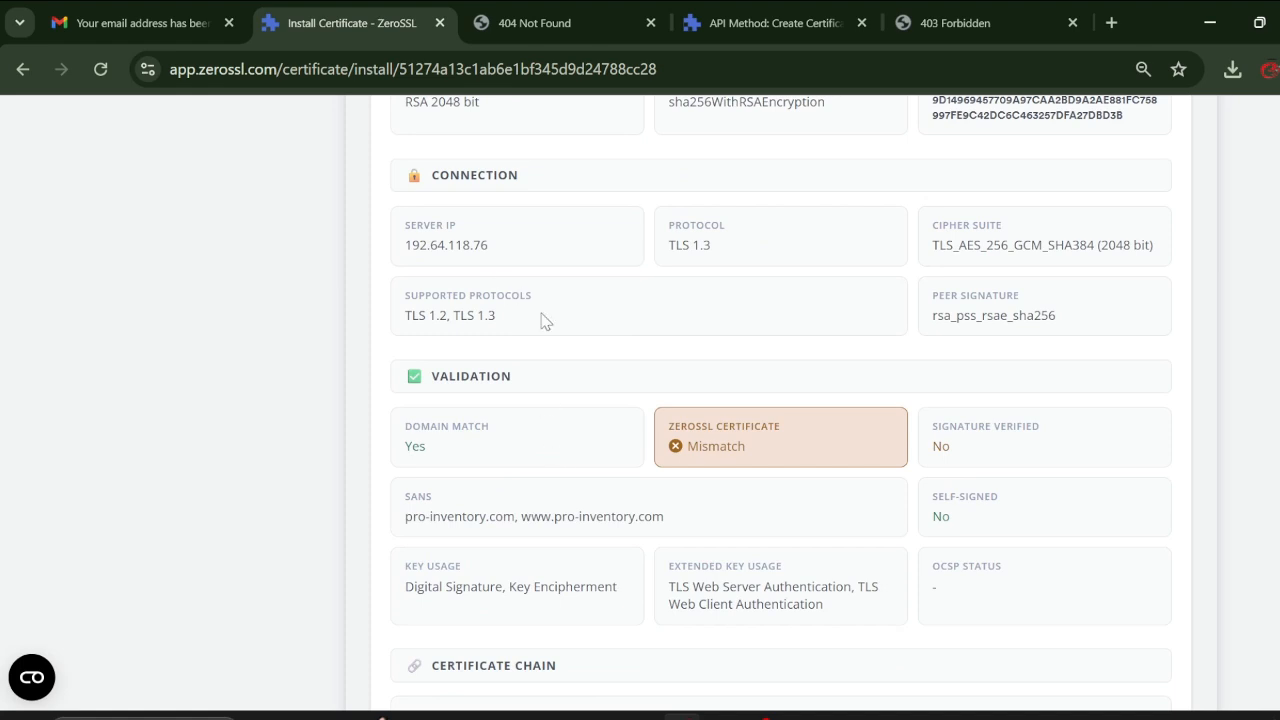
# Switch to cPanel's Install an SSL Website form, select pro-inventory.com as the domain, and autofill the certificate fields by domain.
pyautogui.hotkey('alt', 'Tab')
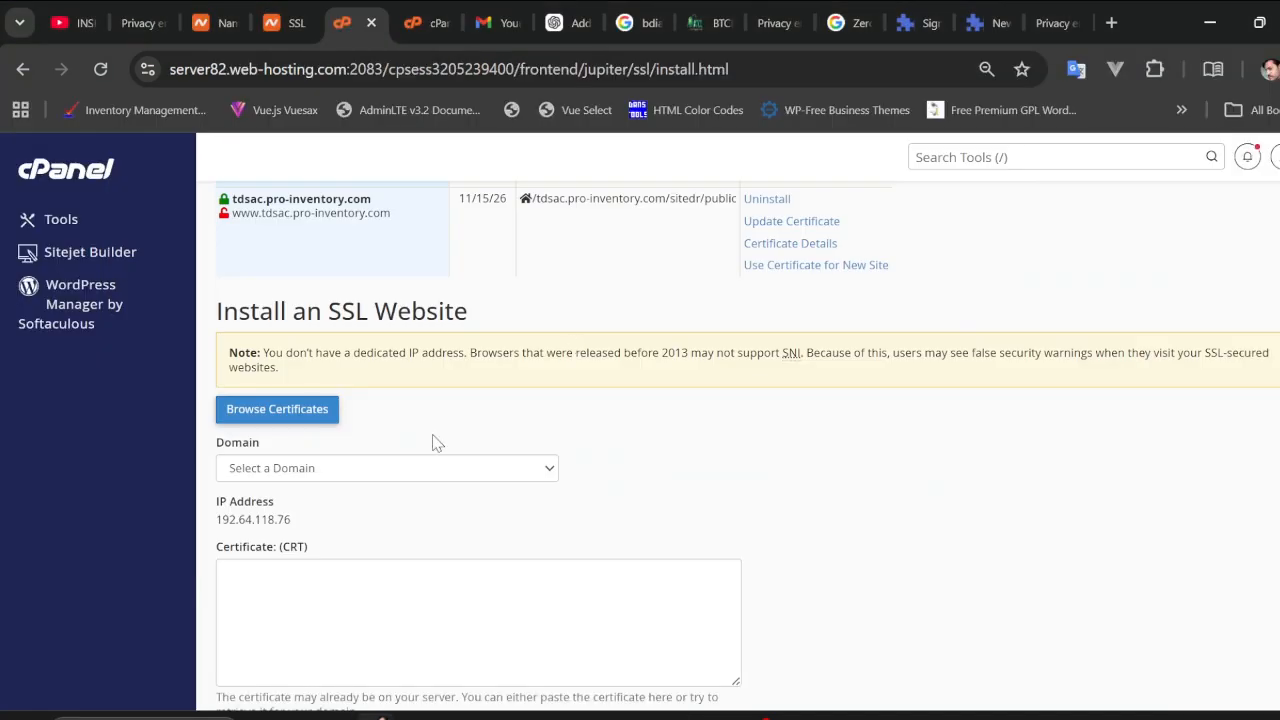
pyautogui.click(400, 470)
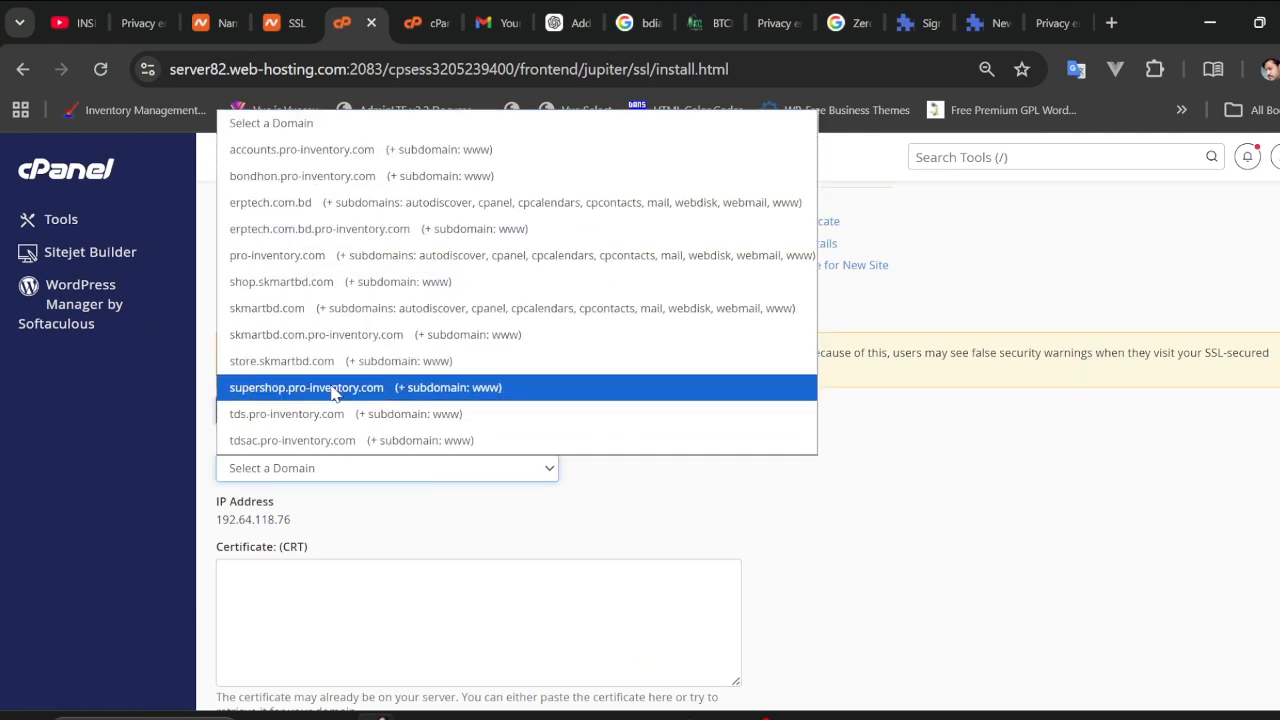
pyautogui.click(325, 262)
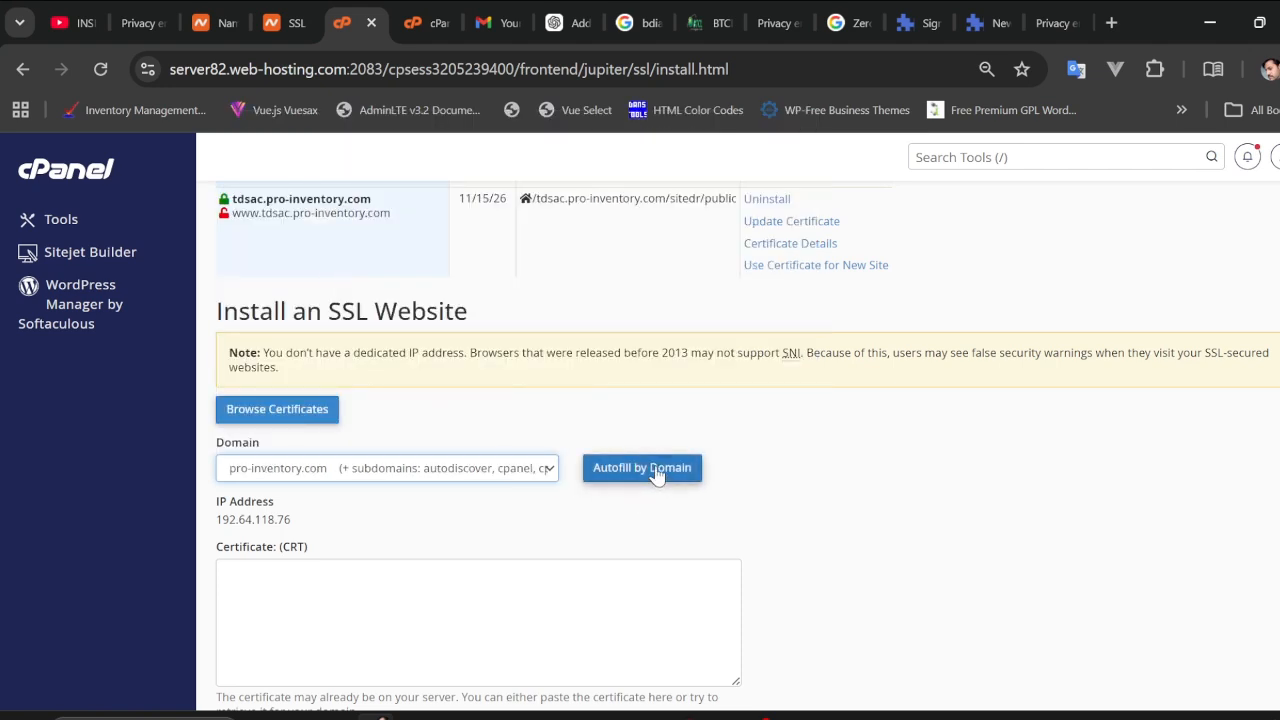
pyautogui.click(657, 470)
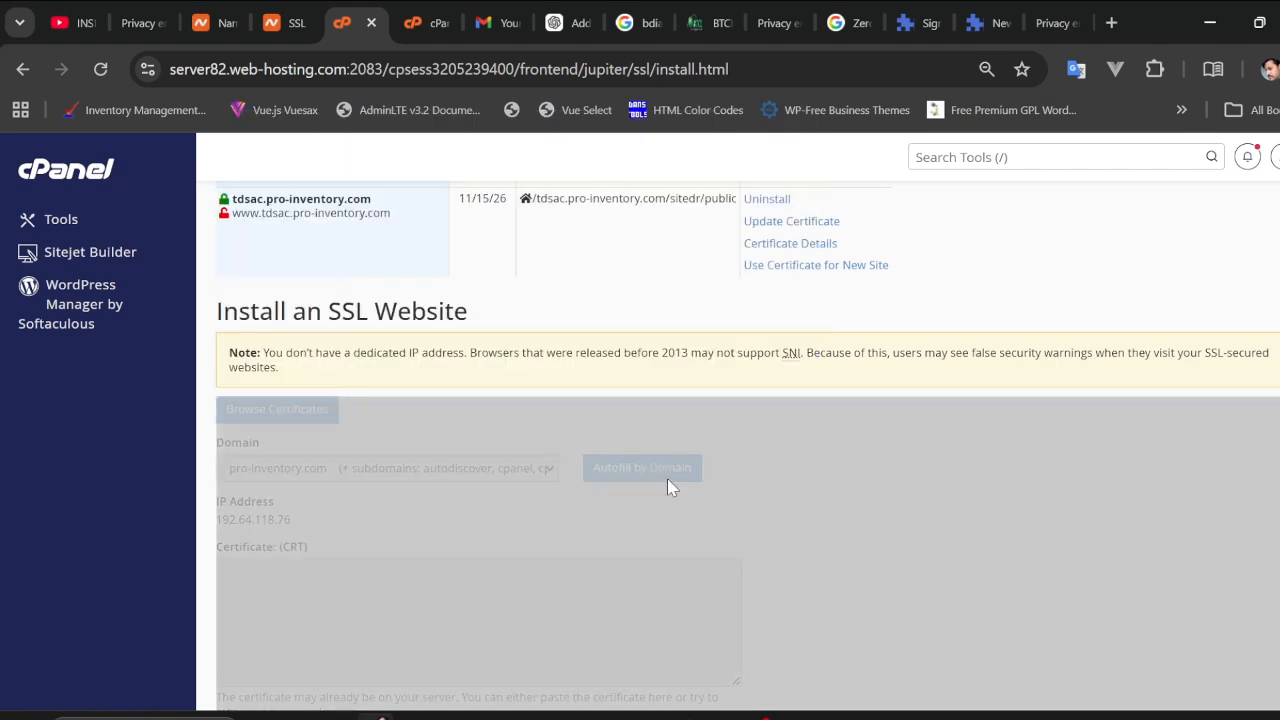
pyautogui.scroll(-10, 703, 491)
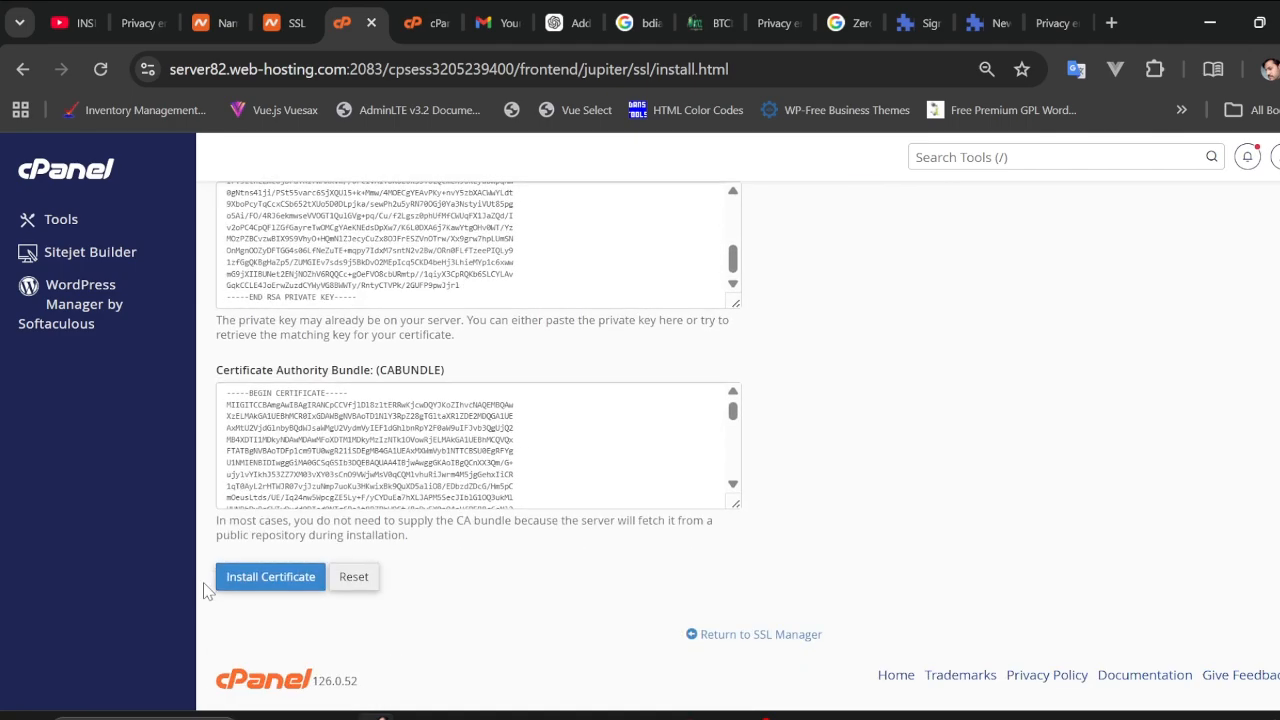
# Install the autofilled certificate for pro-inventory.com, read through the result dialog, and dismiss it.
pyautogui.click(265, 580)
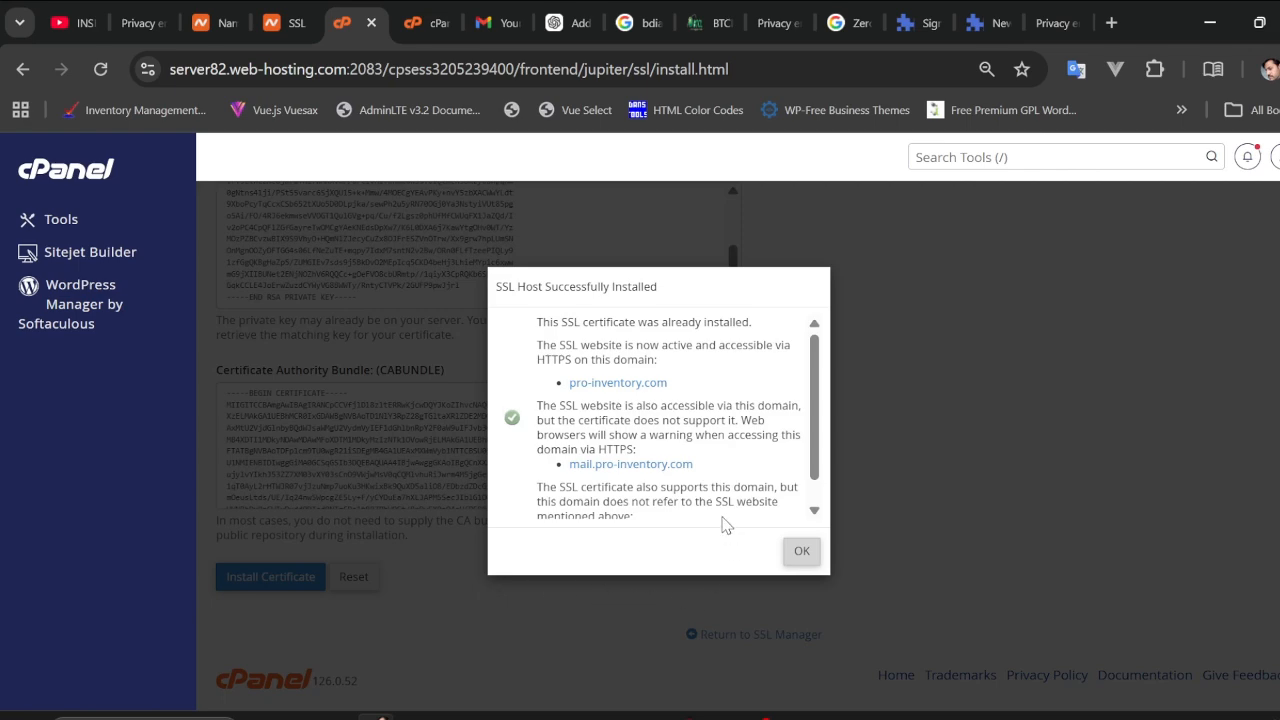
pyautogui.scroll(-1, 660, 462)
pyautogui.scroll(1, 680, 478)
pyautogui.scroll(1, 749, 514)
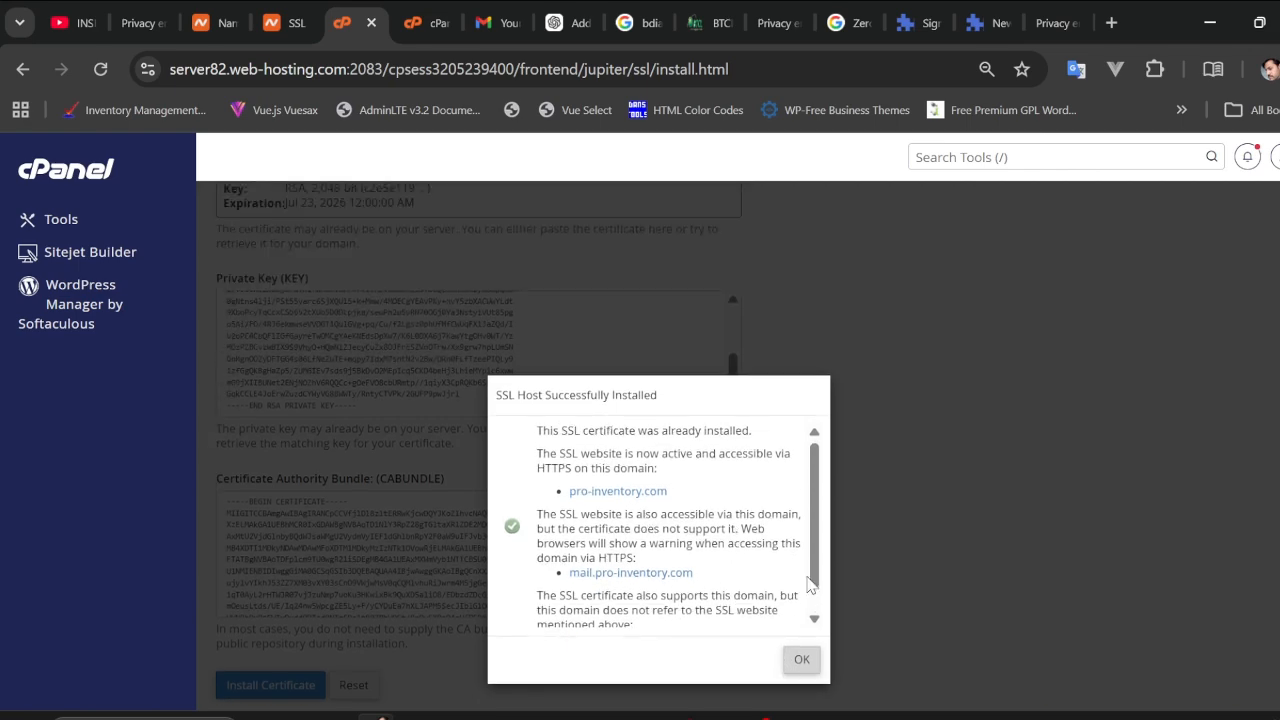
pyautogui.click(802, 662)
# Switch to ZeroSSL and review the existing installation check report for pro-inventory.com, from its warnings down to the certificate chain.
pyautogui.hotkey('alt', 'Tab')
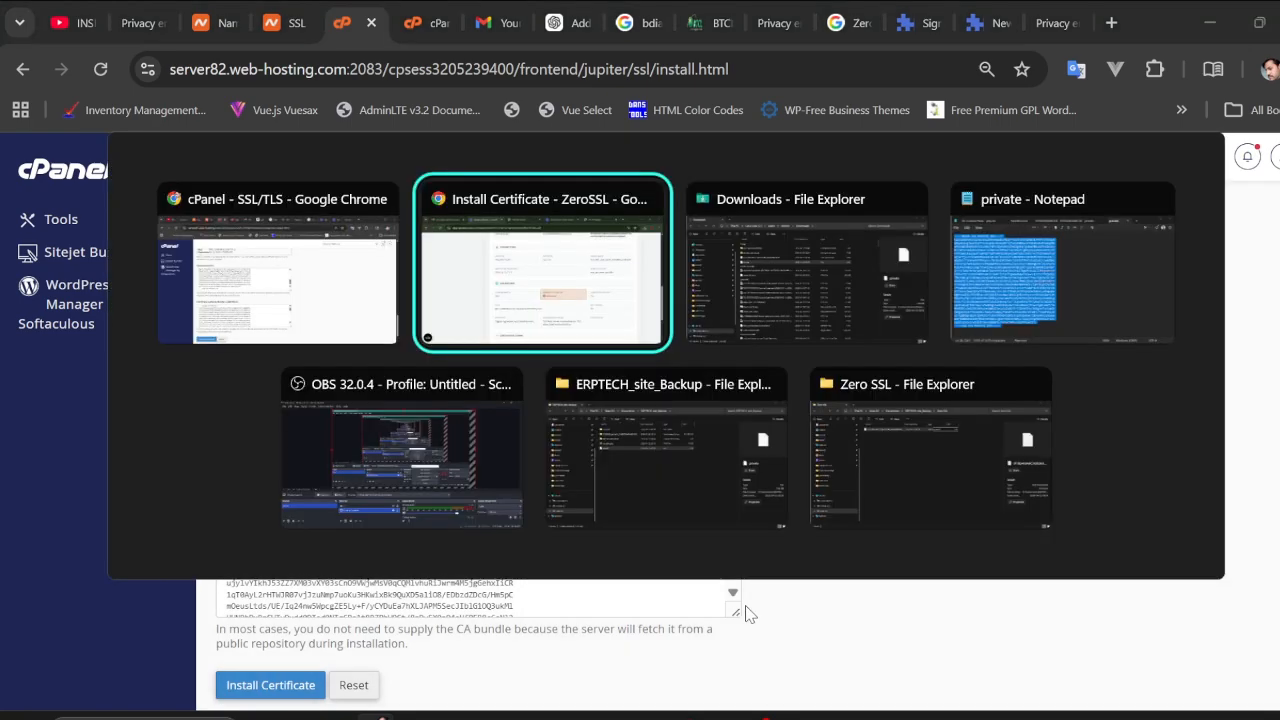
pyautogui.scroll(-3, 866, 509)
pyautogui.scroll(10, 600, 565)
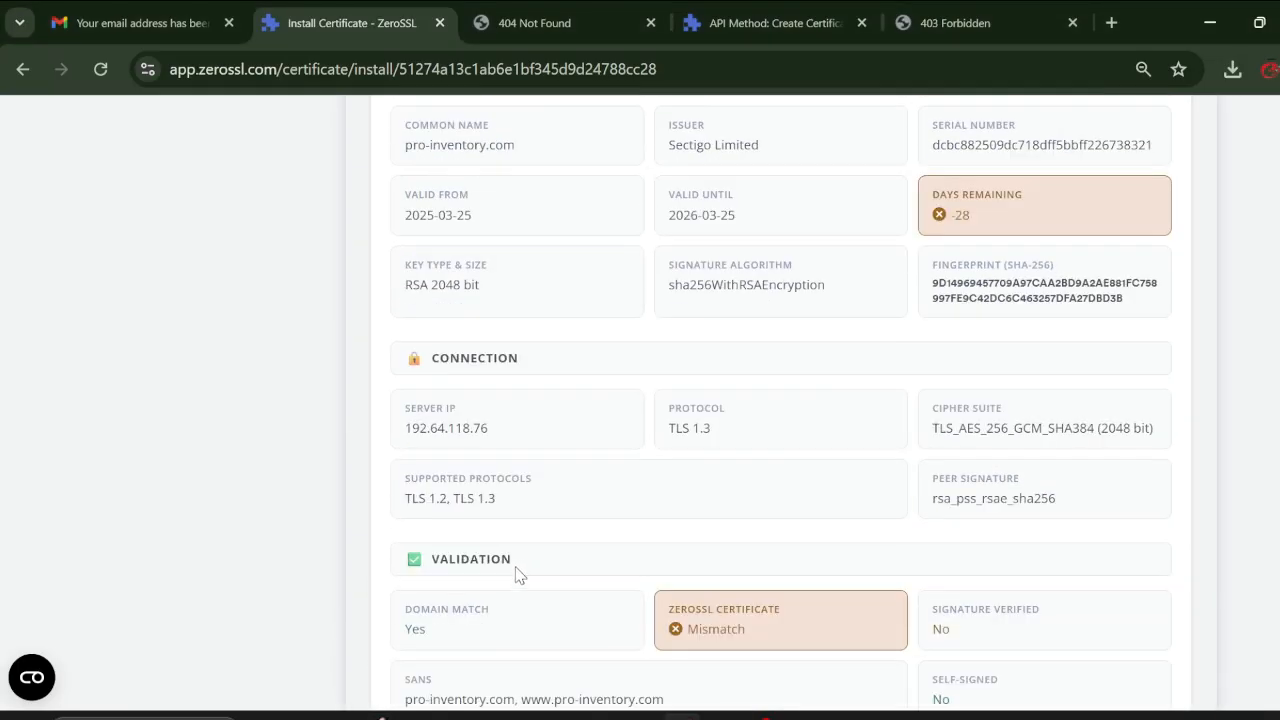
pyautogui.scroll(3, 562, 548)
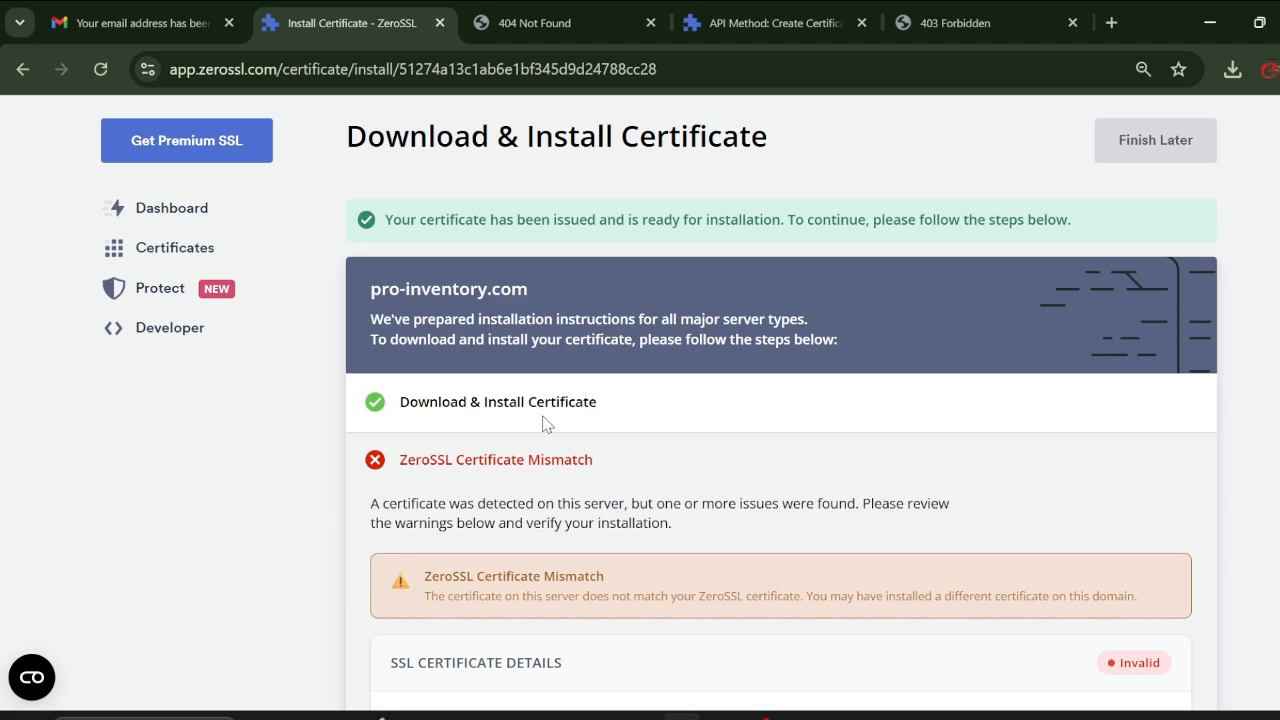
pyautogui.scroll(-3, 533, 390)
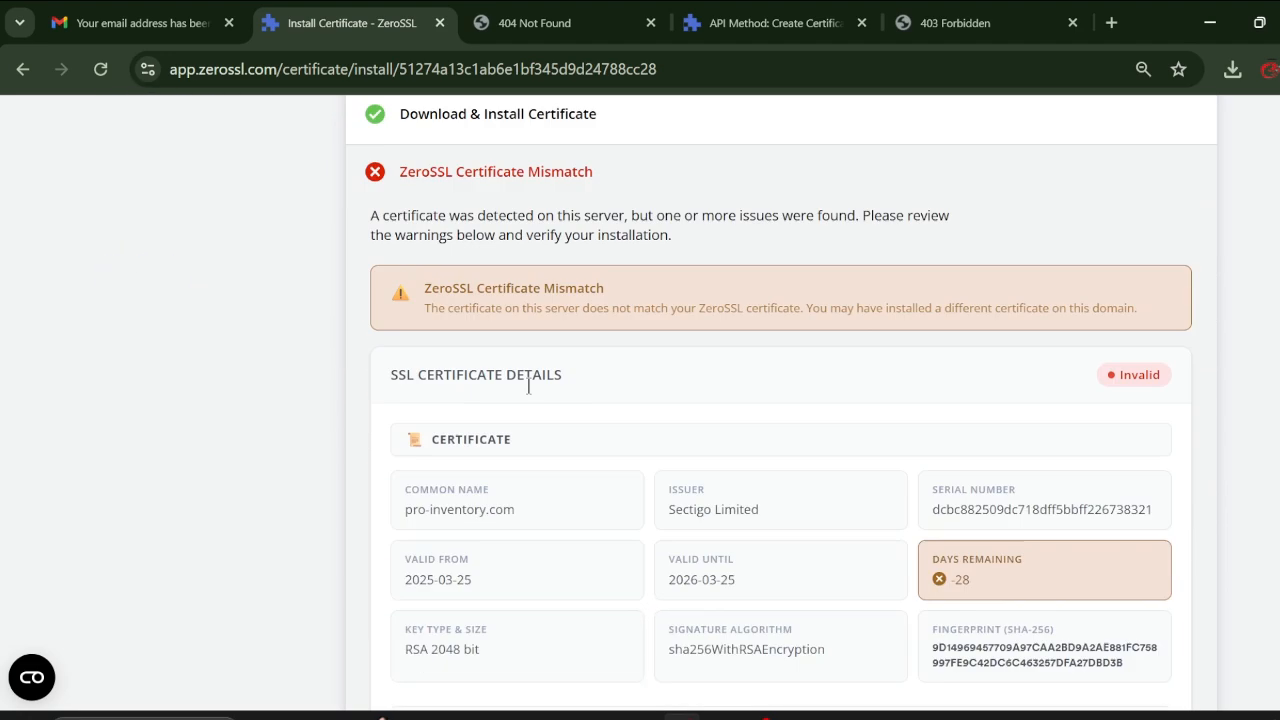
pyautogui.scroll(-1, 985, 533)
pyautogui.scroll(-8, 985, 533)
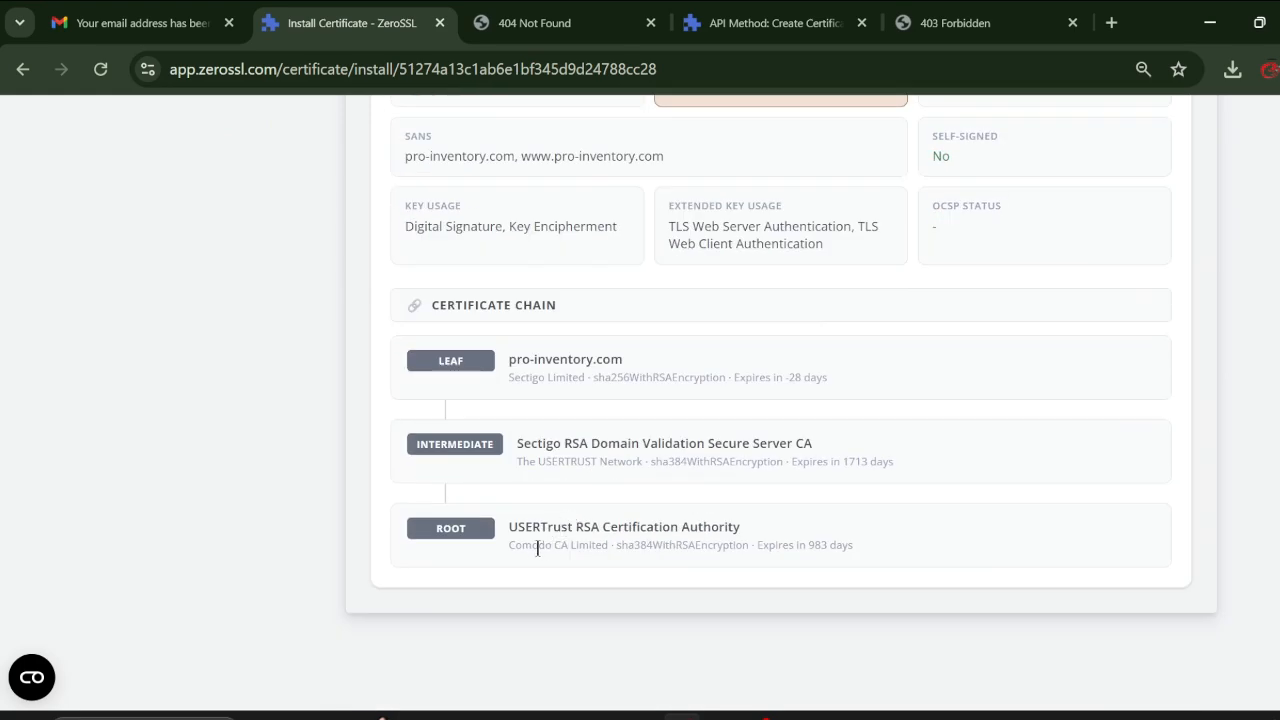
# Reload the Download & Install Certificate page, rerun Check Installation for pro-inventory.com, and examine the new certificate details and chain.
pyautogui.scroll(12, 480, 520)
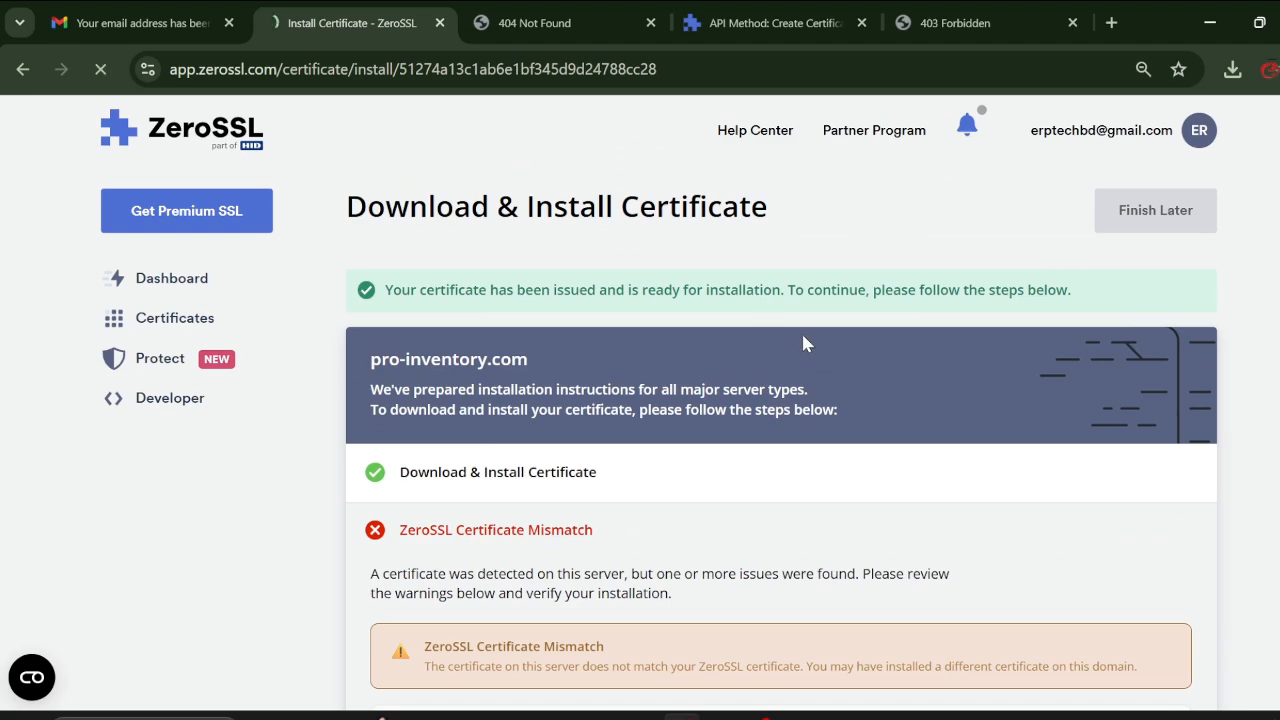
pyautogui.scroll(-3, 980, 558)
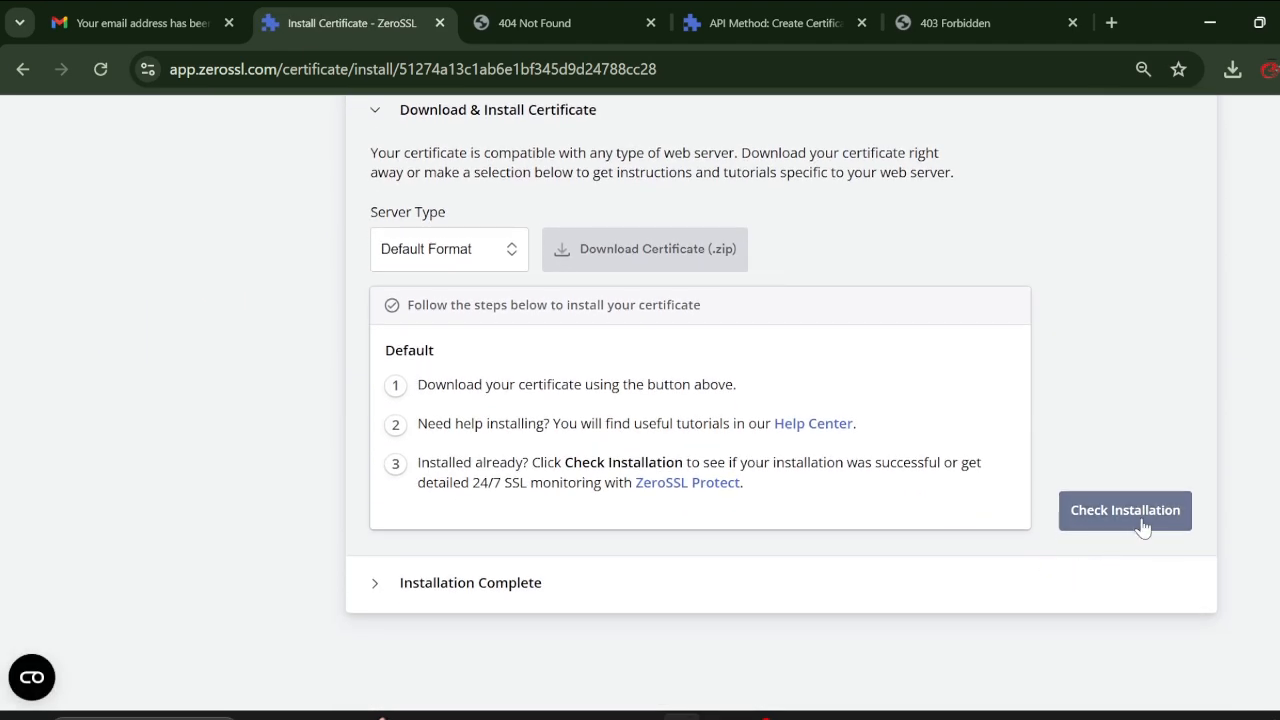
pyautogui.click(1144, 526)
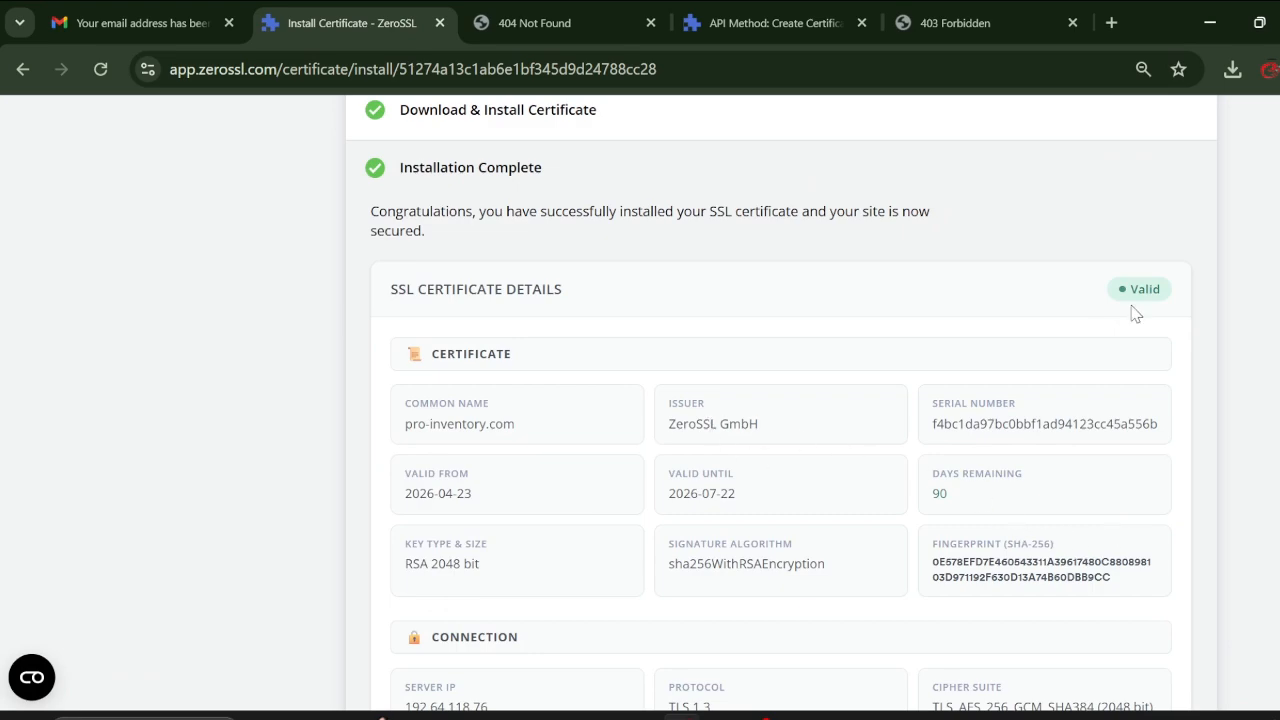
pyautogui.scroll(3, 645, 392)
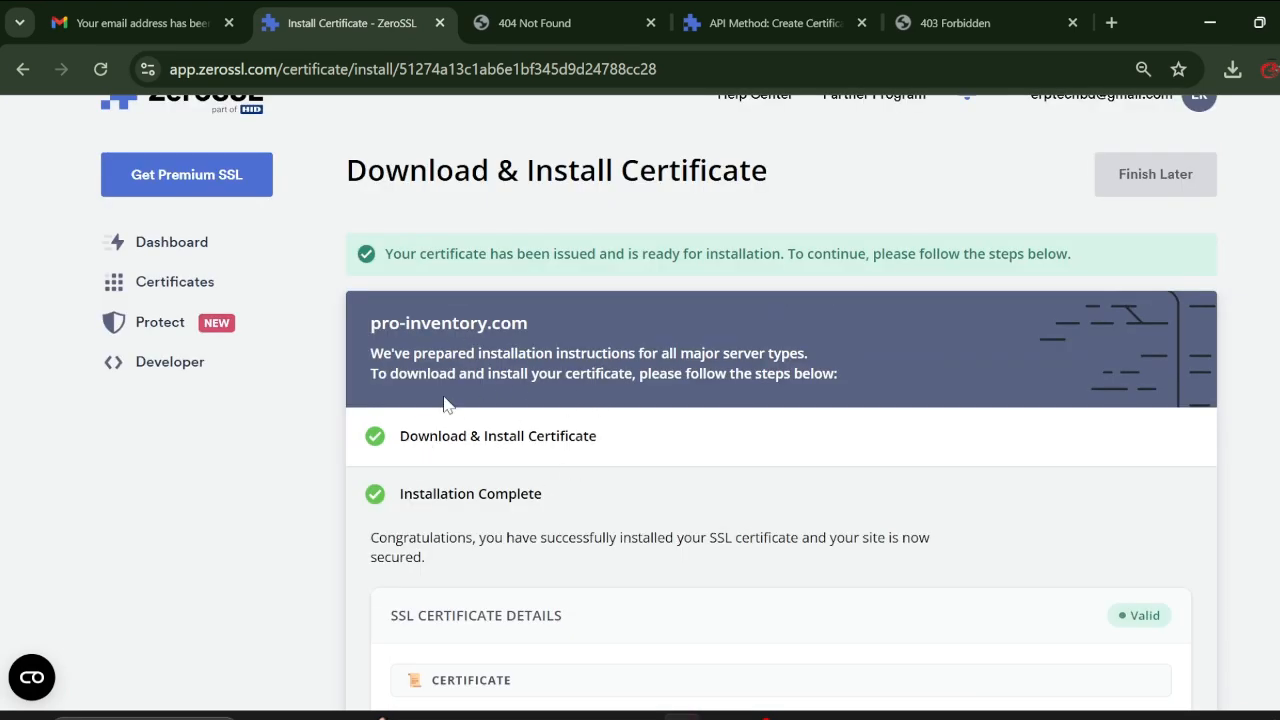
pyautogui.scroll(-7, 640, 420)
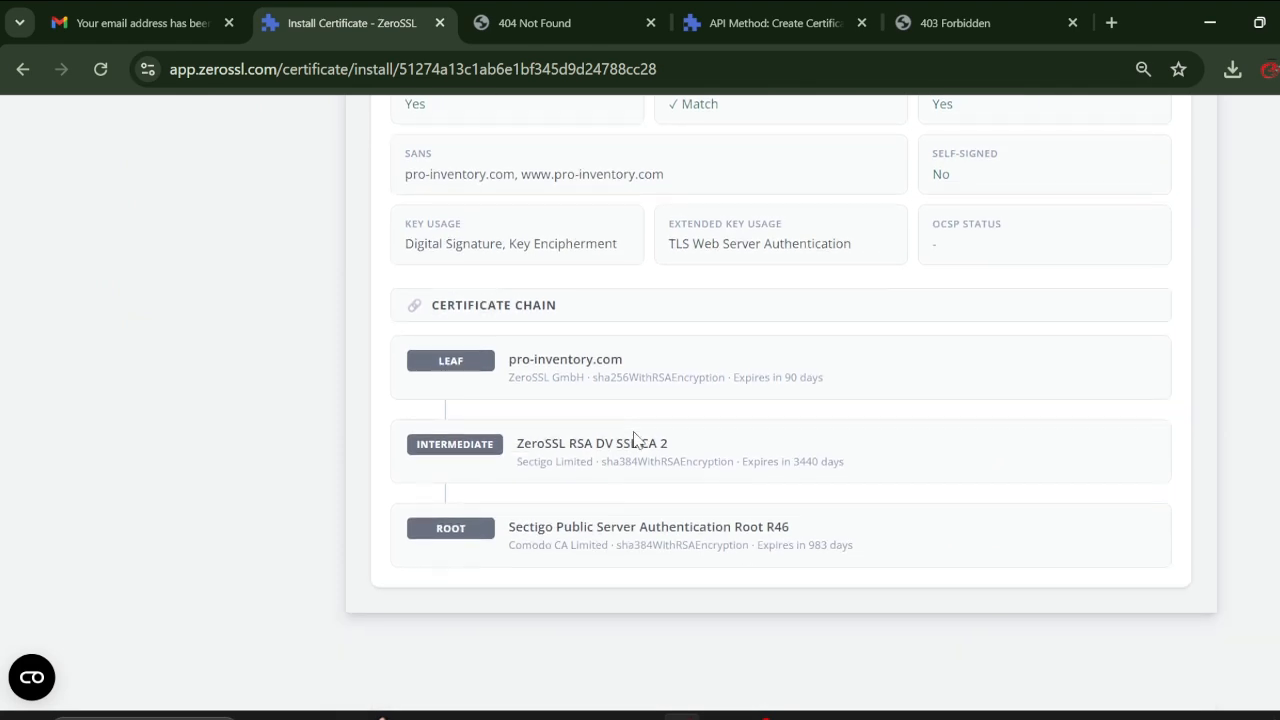
pyautogui.scroll(8, 640, 440)
pyautogui.click(961, 24)
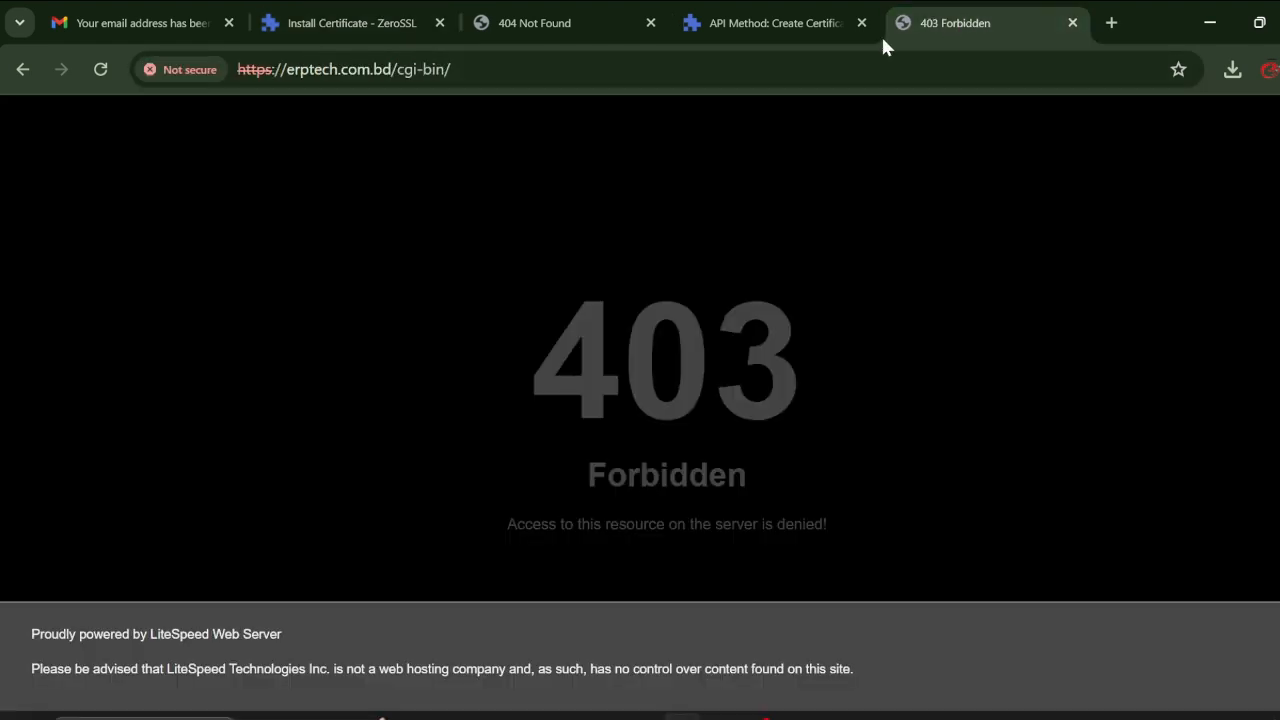
pyautogui.click(1209, 23)
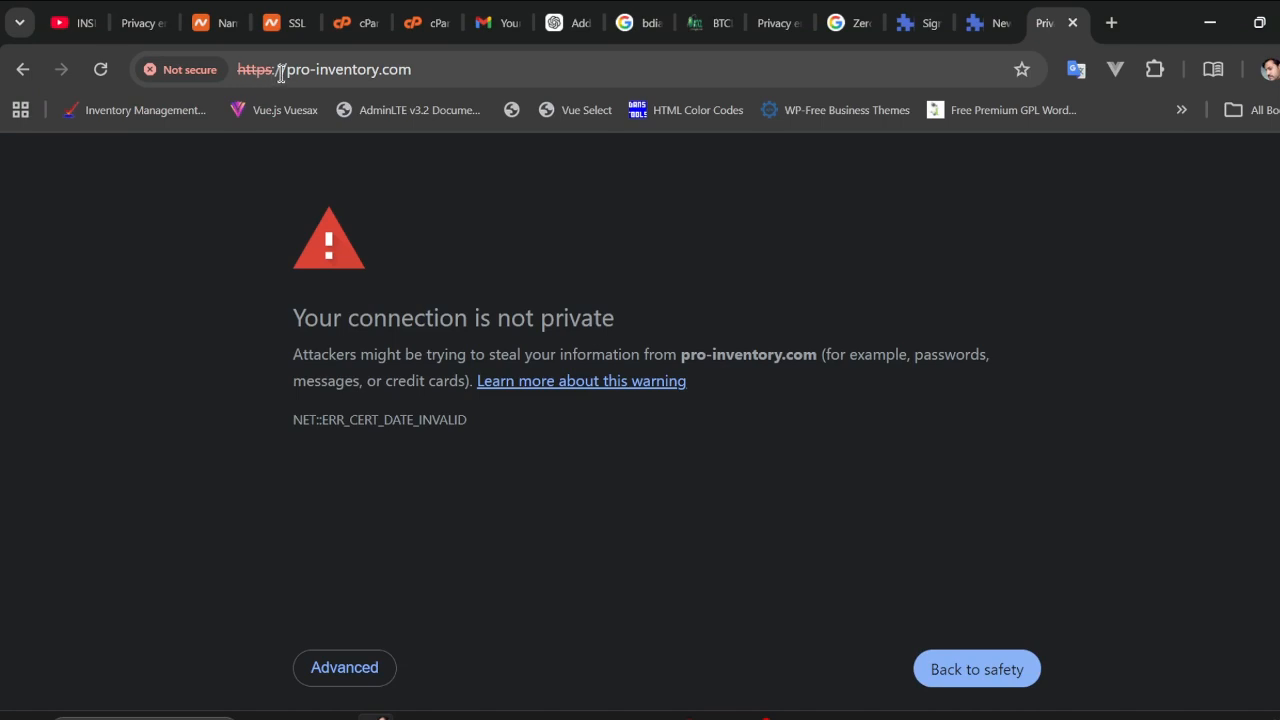
pyautogui.click(100, 69)
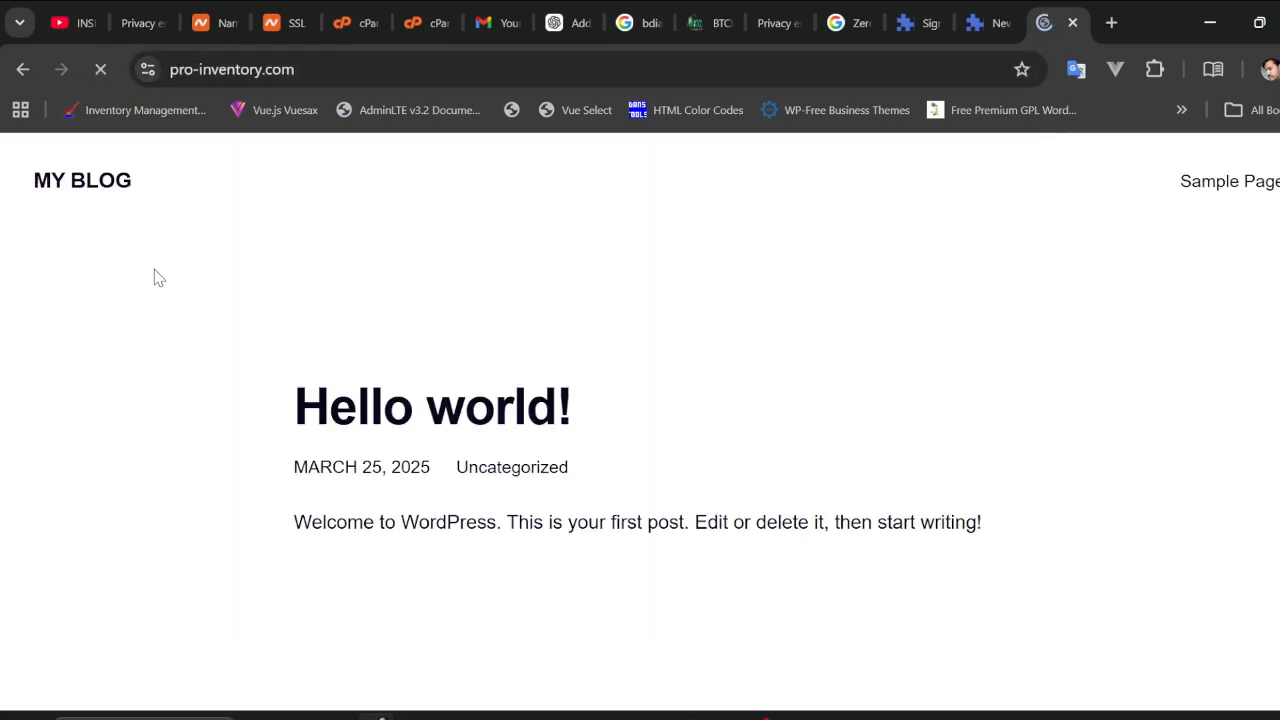
pyautogui.moveTo(308, 70); pyautogui.dragTo(174, 76)
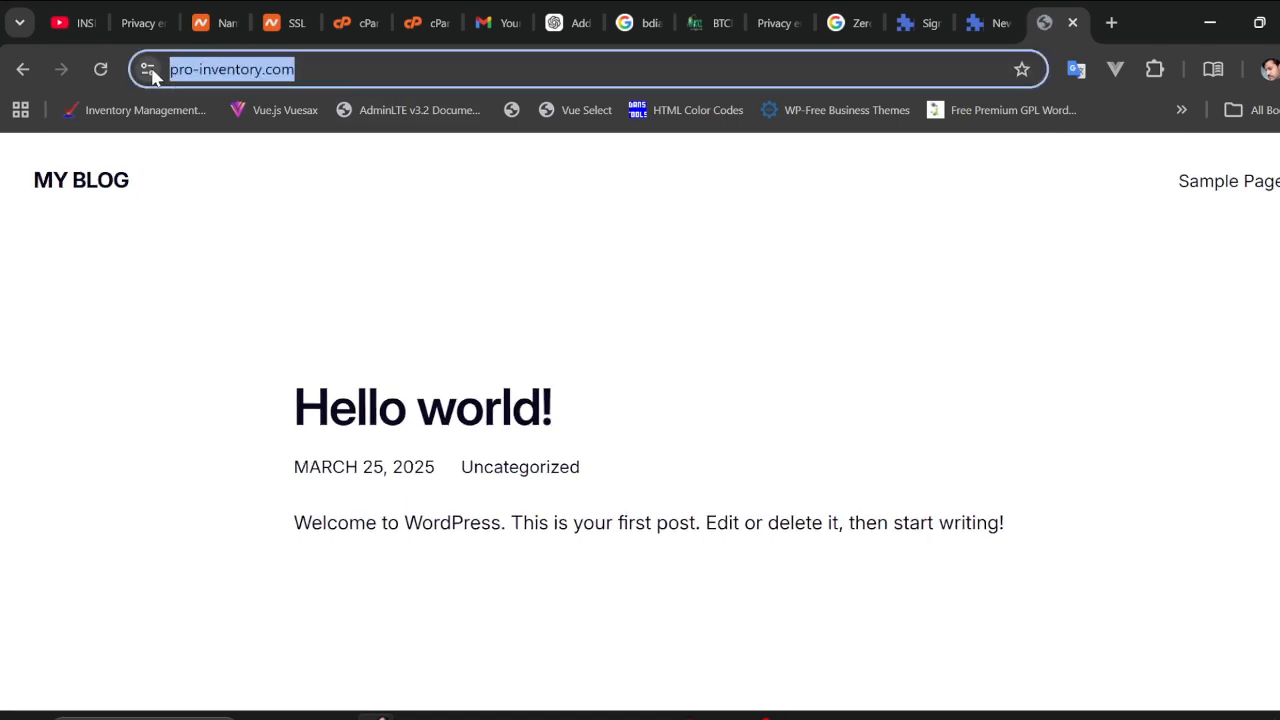
pyautogui.click(147, 72)
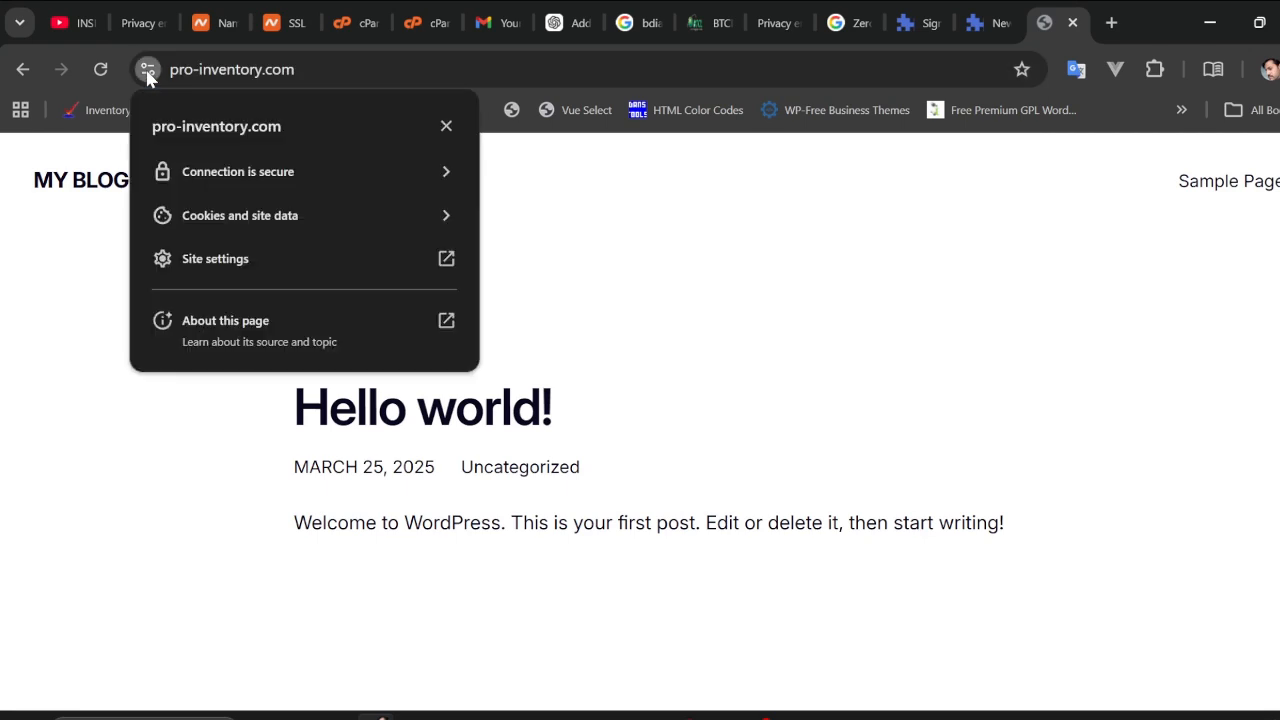
pyautogui.click(333, 70)
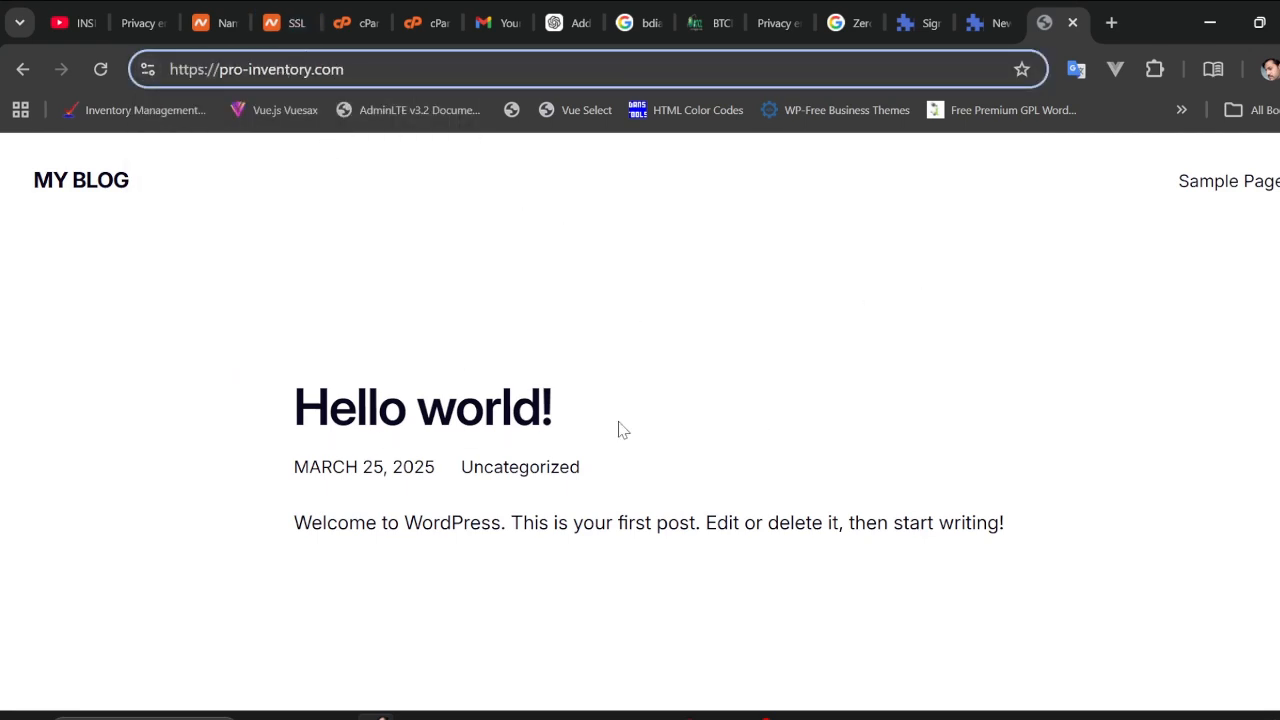
# View the Namecheap SSL Certificates list, and return to the cPanel certificate installation form.
pyautogui.click(282, 24)
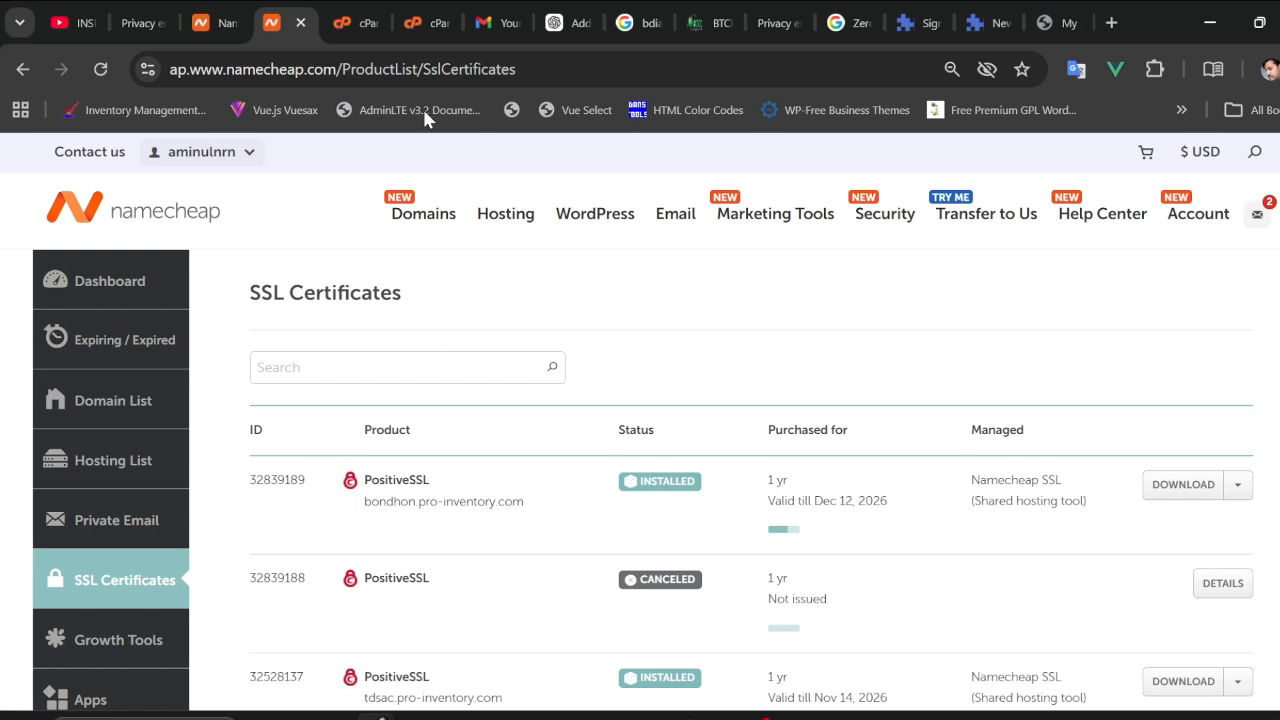
pyautogui.click(342, 25)
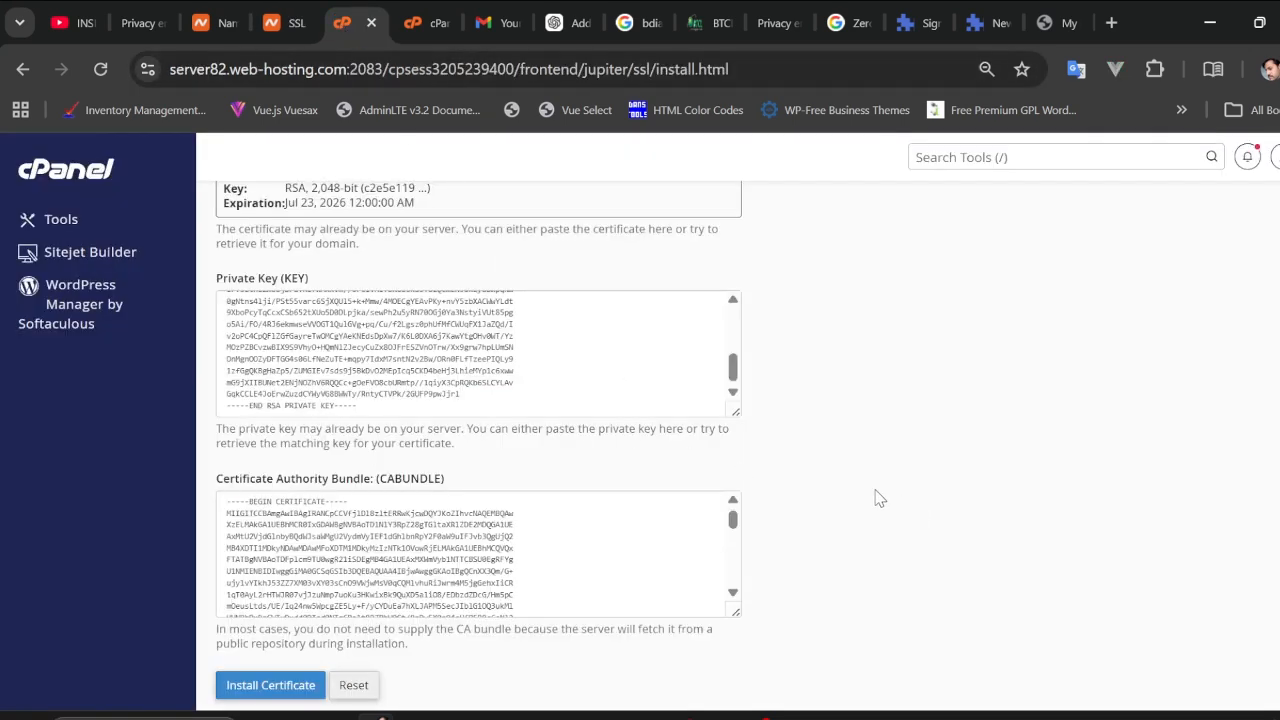